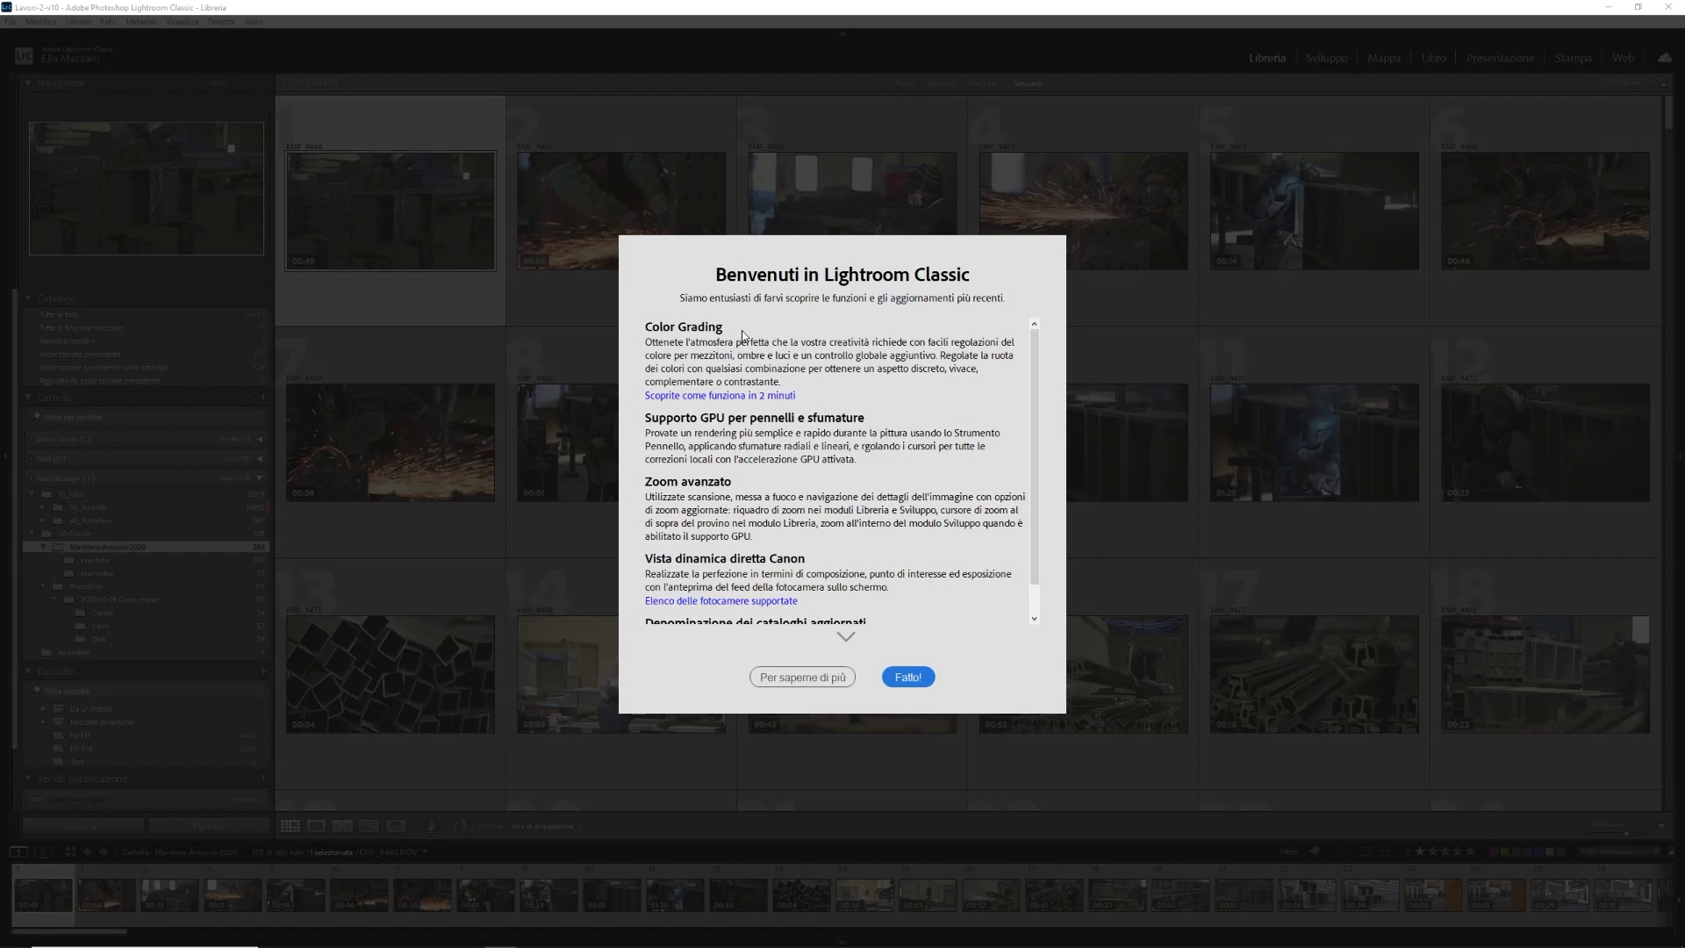
Step: Scroll to Color Grading and switch to the single large Midtones wheel view
scroll(742, 336, "down", 1)
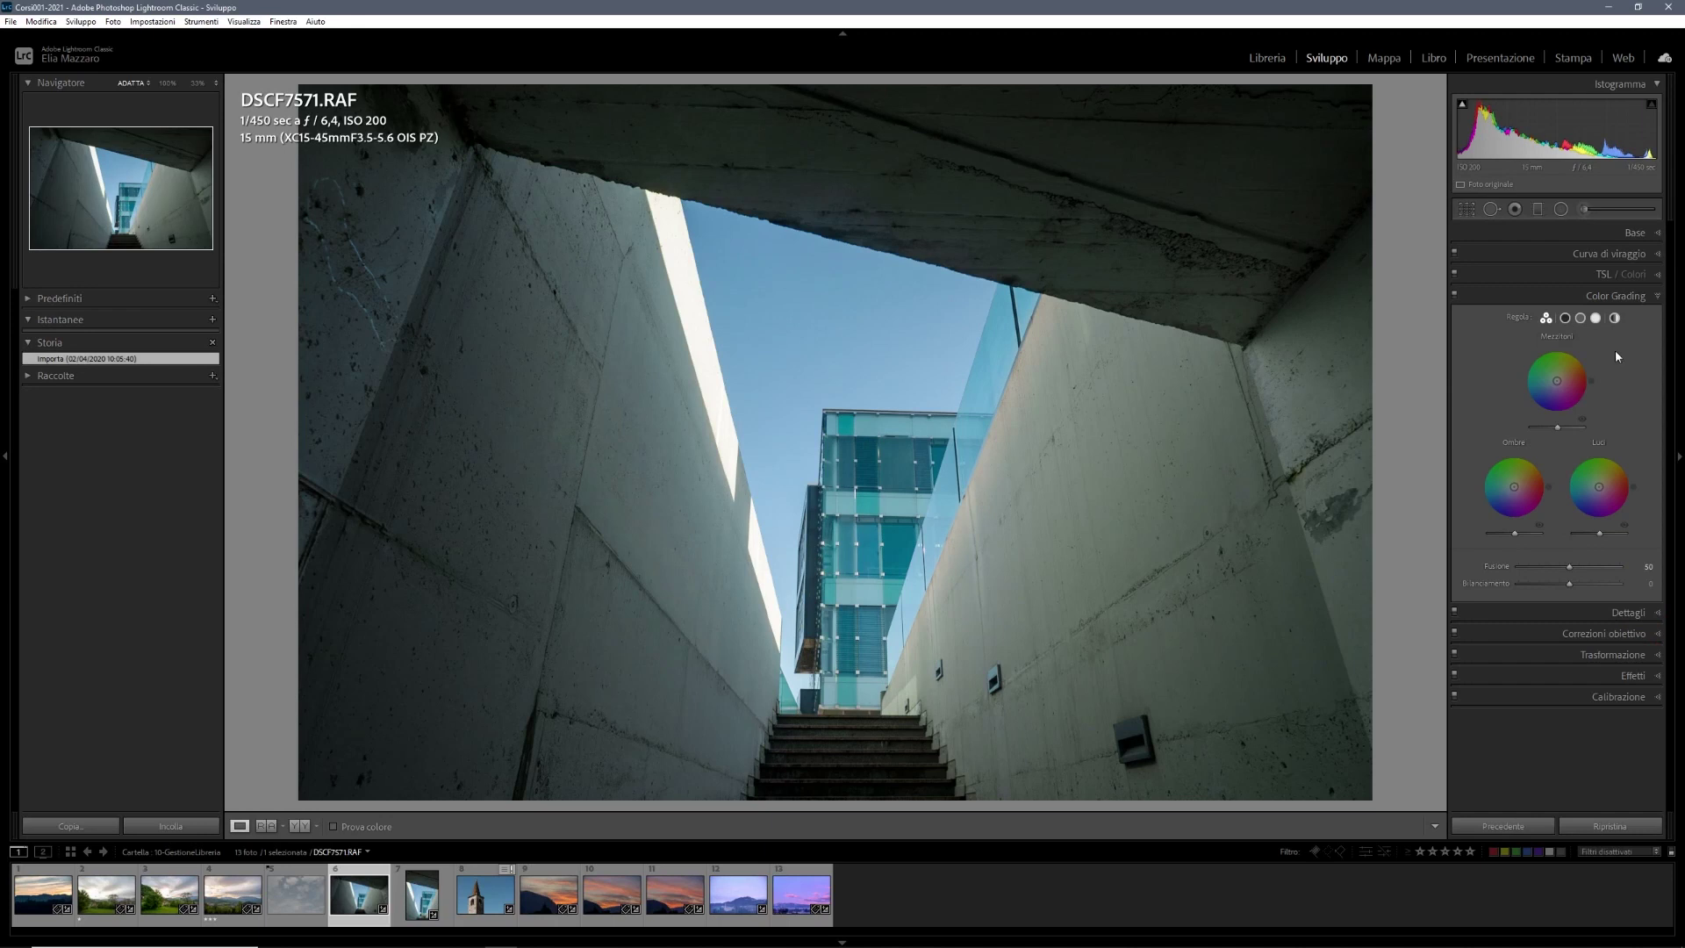
mouse_move(1556, 382)
left_click(1565, 318)
left_click(1581, 320)
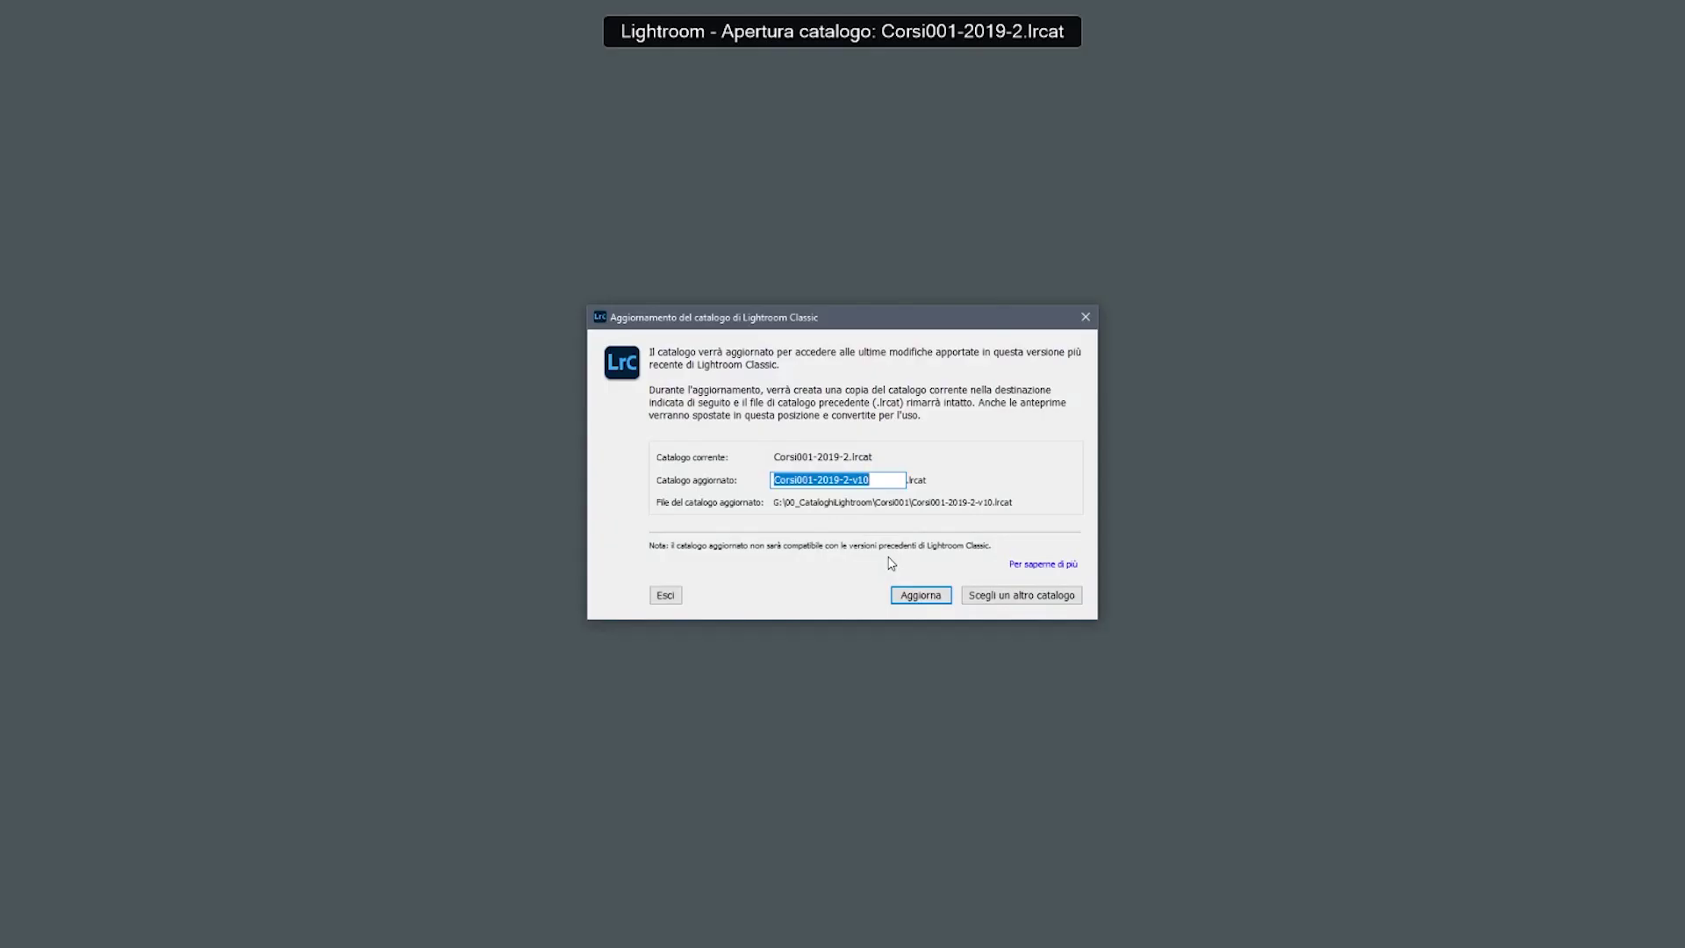
Step: Rename the upgraded catalog to Corsi001-2021 and start the upgrade (Aggiorna)
left_click_drag(827, 480, 922, 468)
type("20")
key("BackSpace")
type("1")
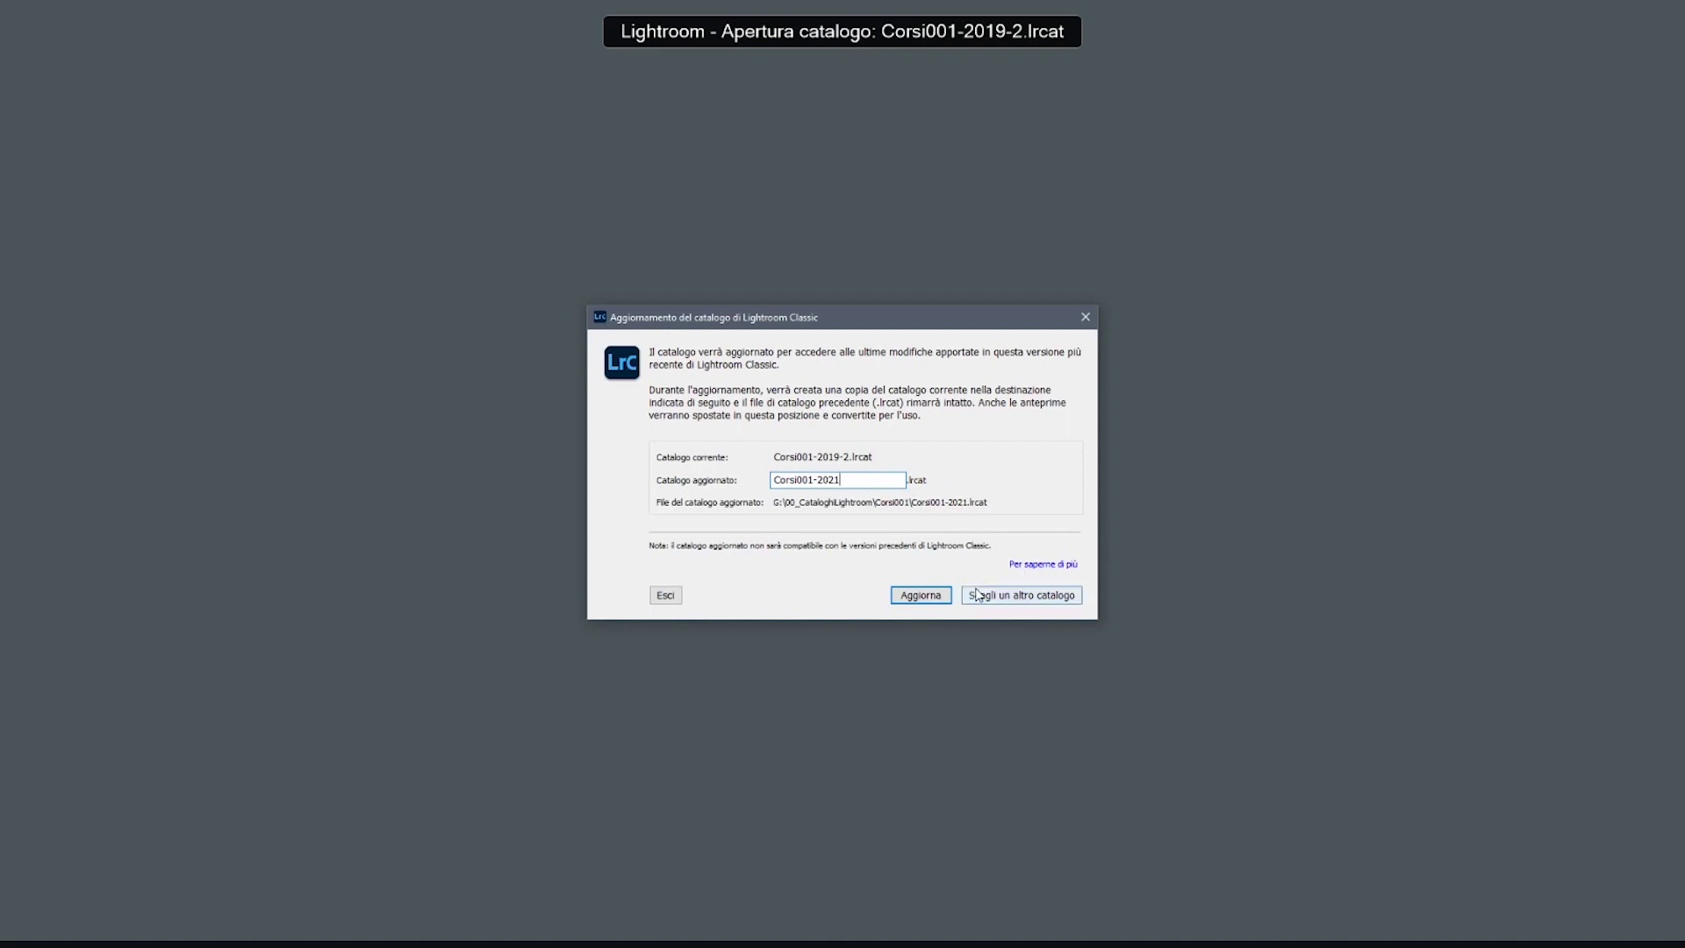
left_click(922, 596)
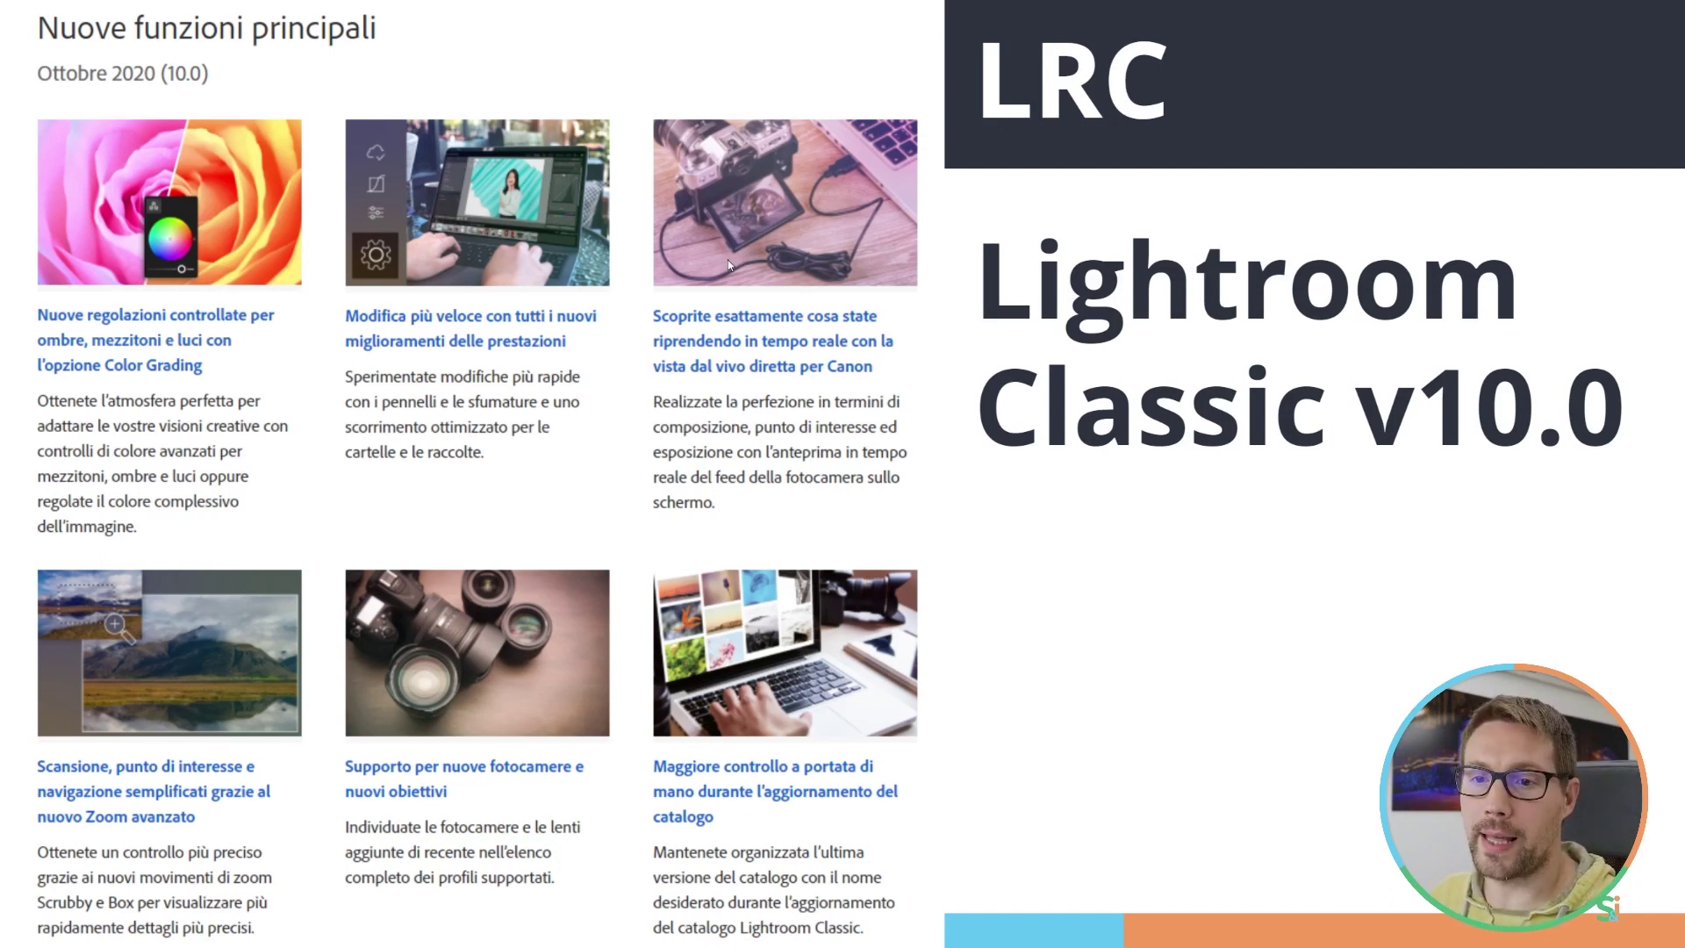
Step: Use Alt+Tab to return to Lightroom's Library grid of 60-Varie photos
key("alt+Tab")
key("alt+Tab")
key("alt+Tab")
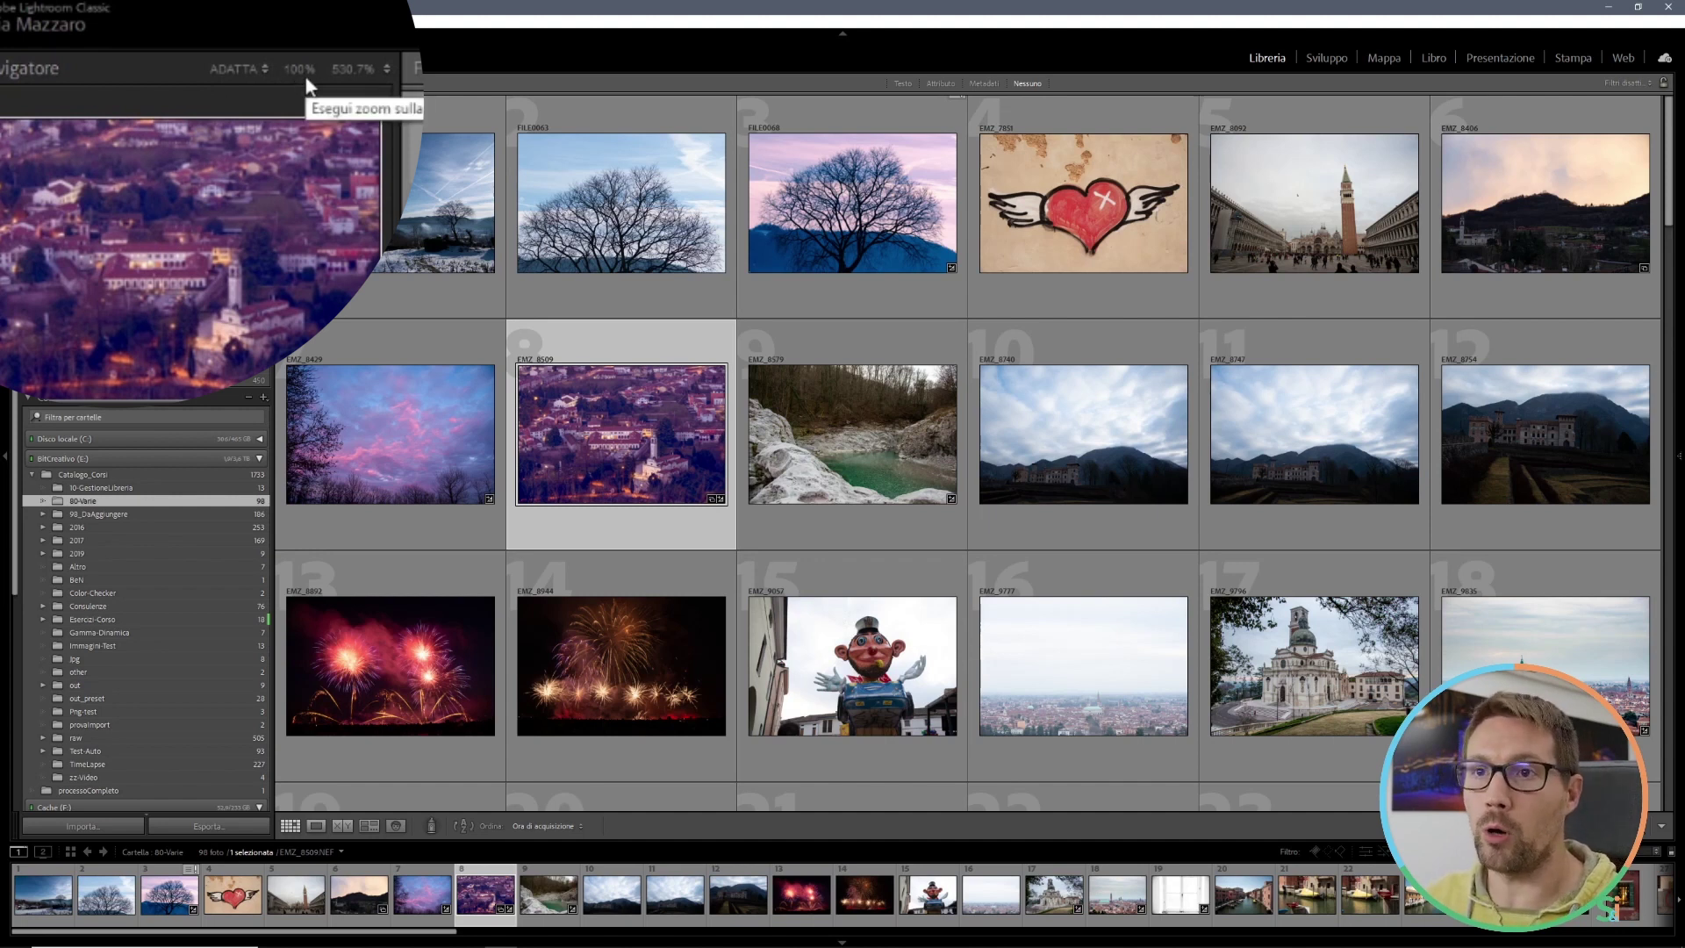
Step: Open EMZ_8509 in Loupe view and try Navigator zooms of 100%, 33% and 25%
double_click(617, 444)
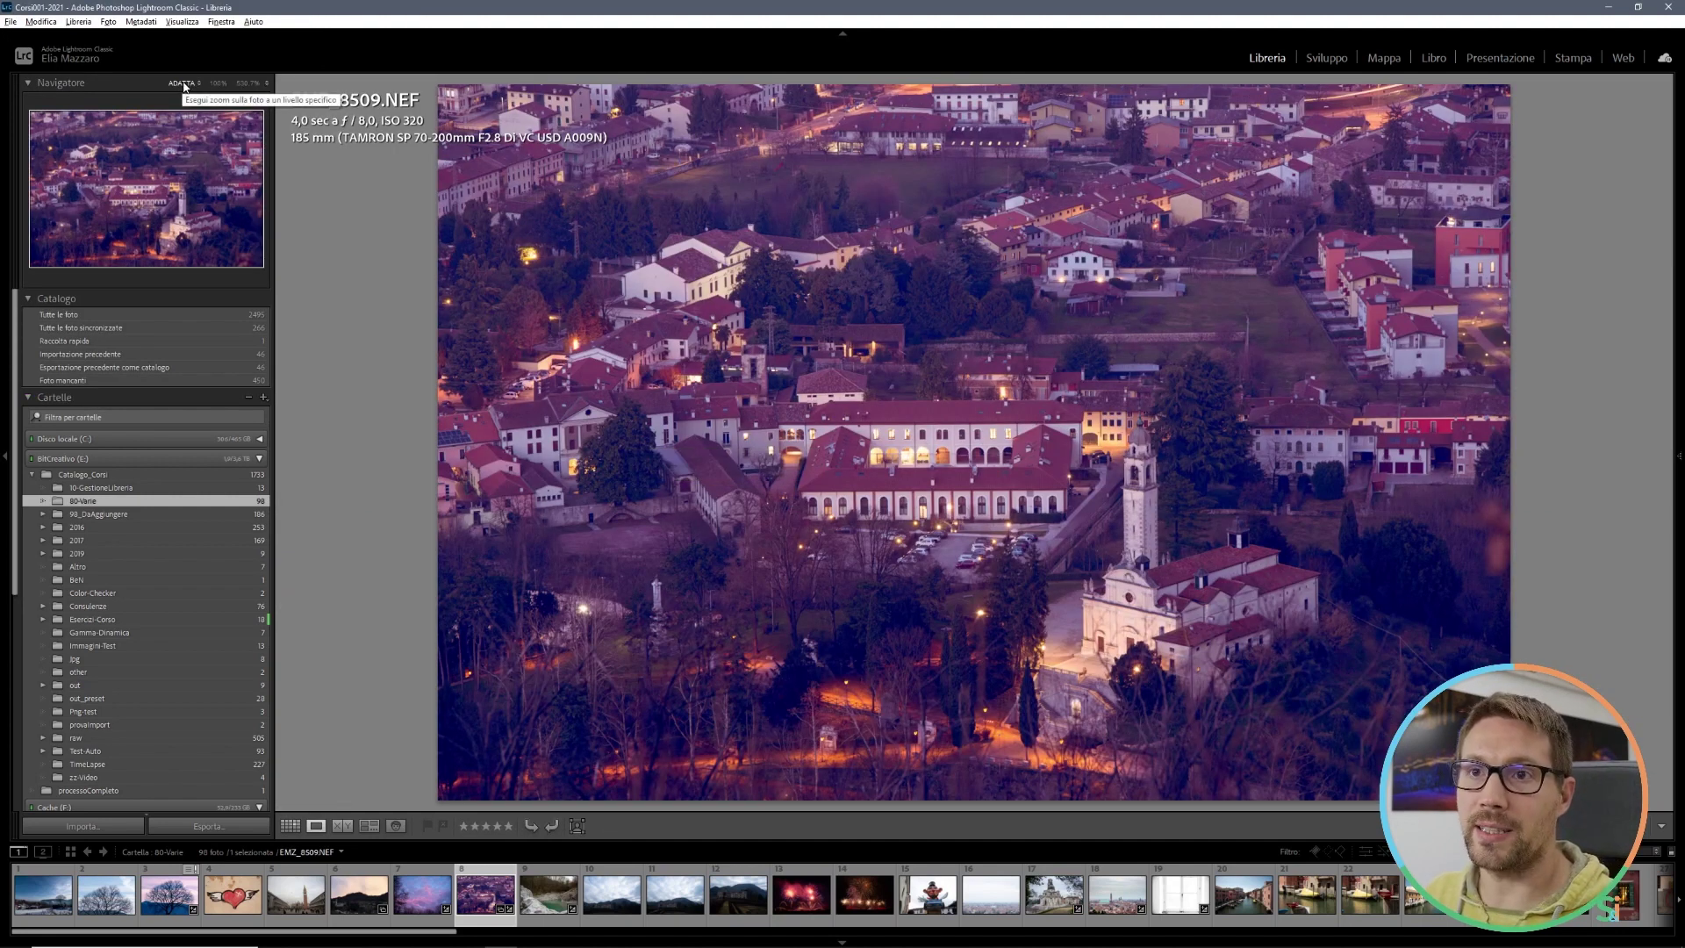
left_click(216, 83)
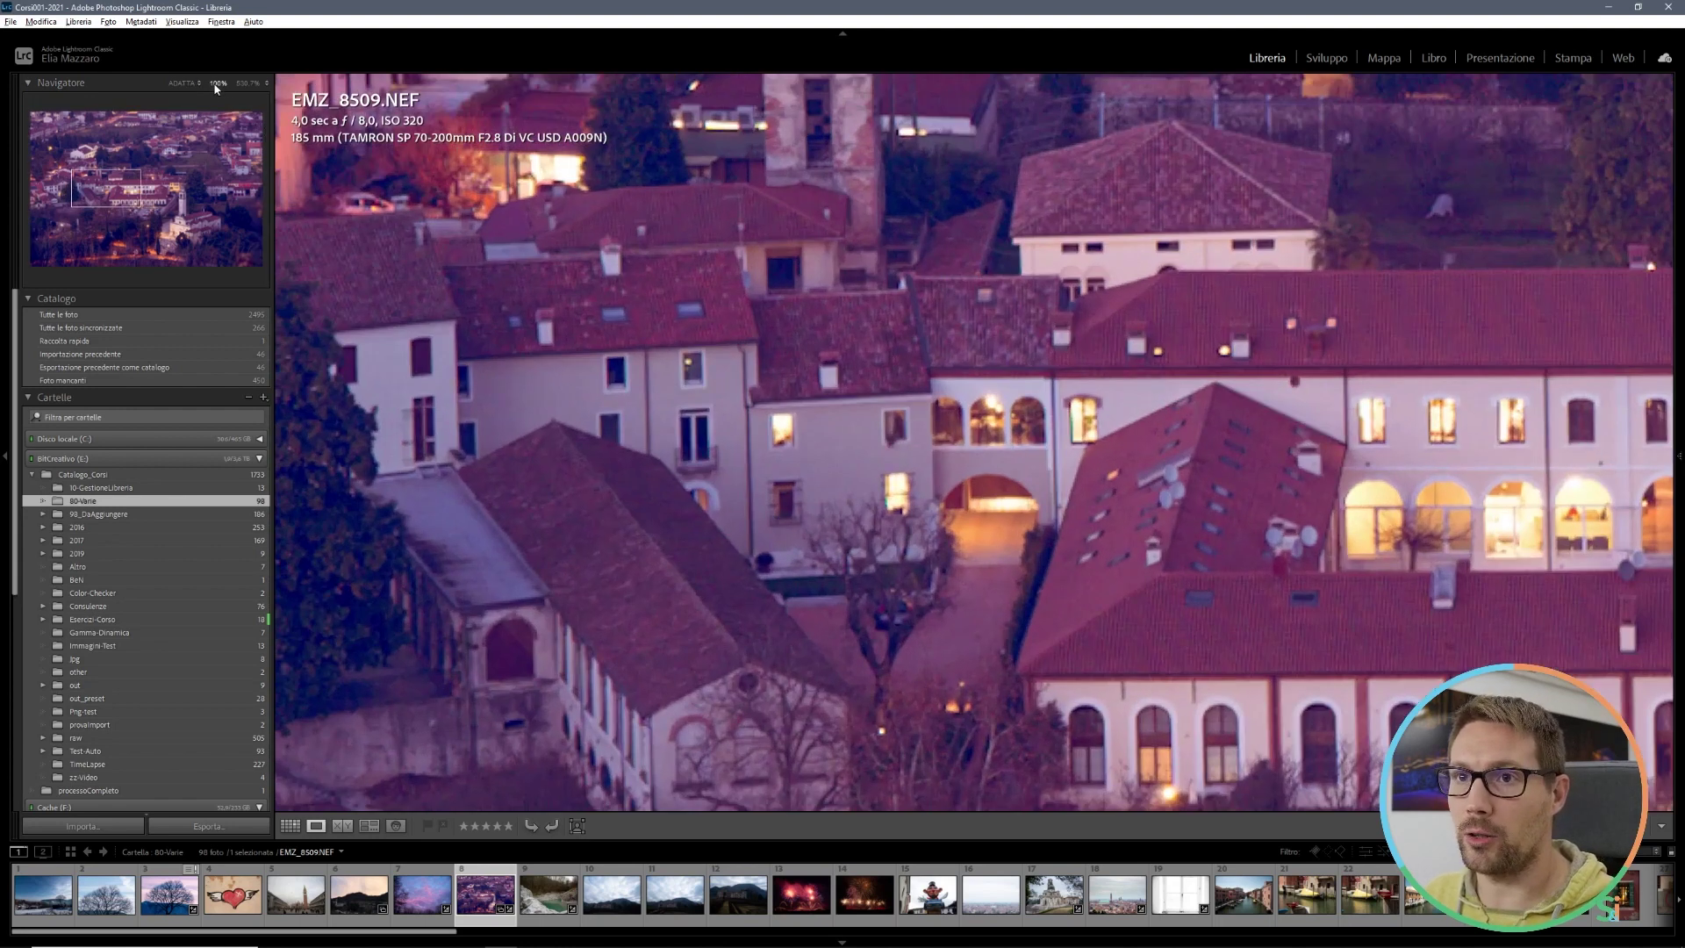
left_click(257, 84)
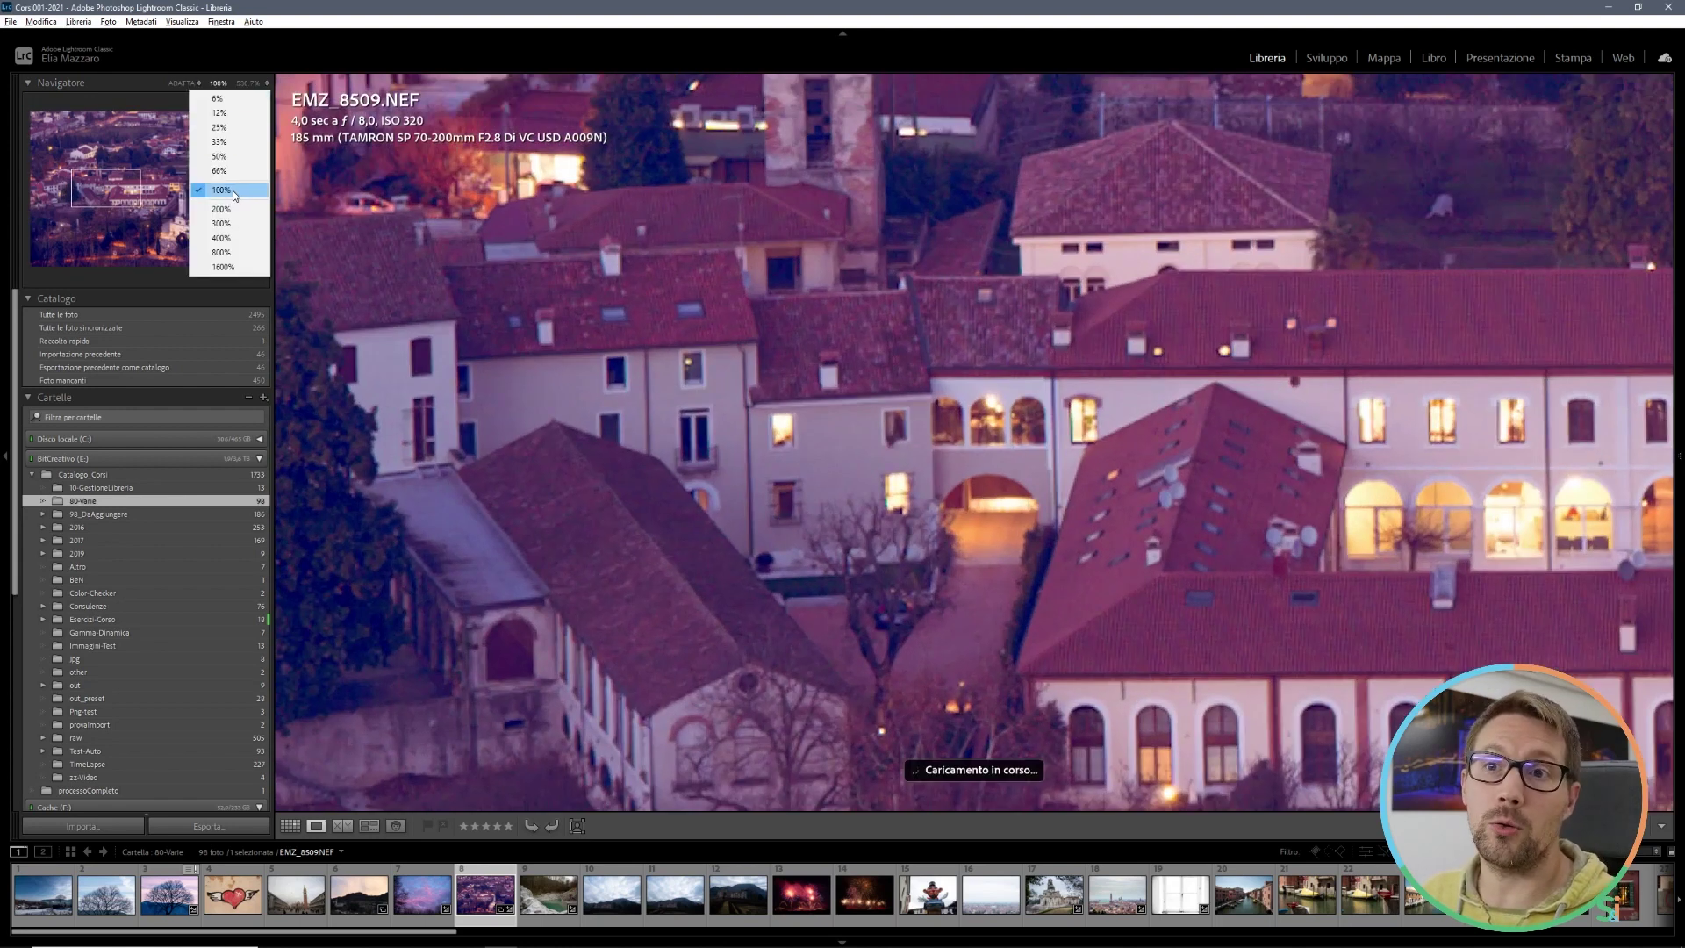
left_click(243, 150)
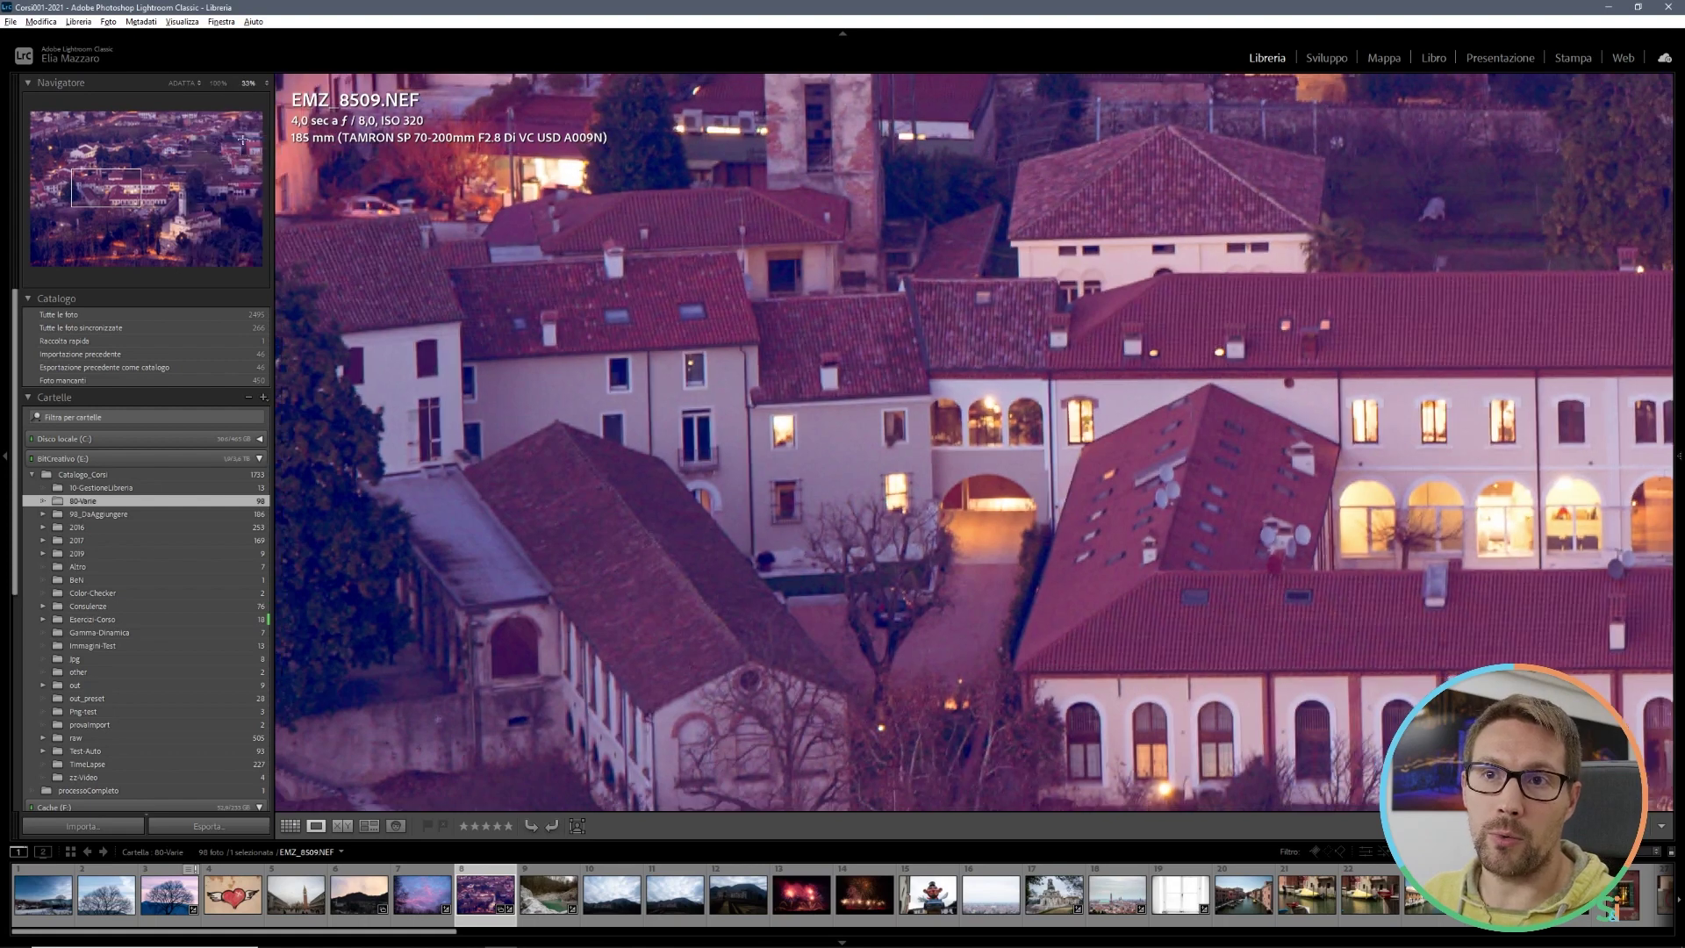
key("ctrl+minus")
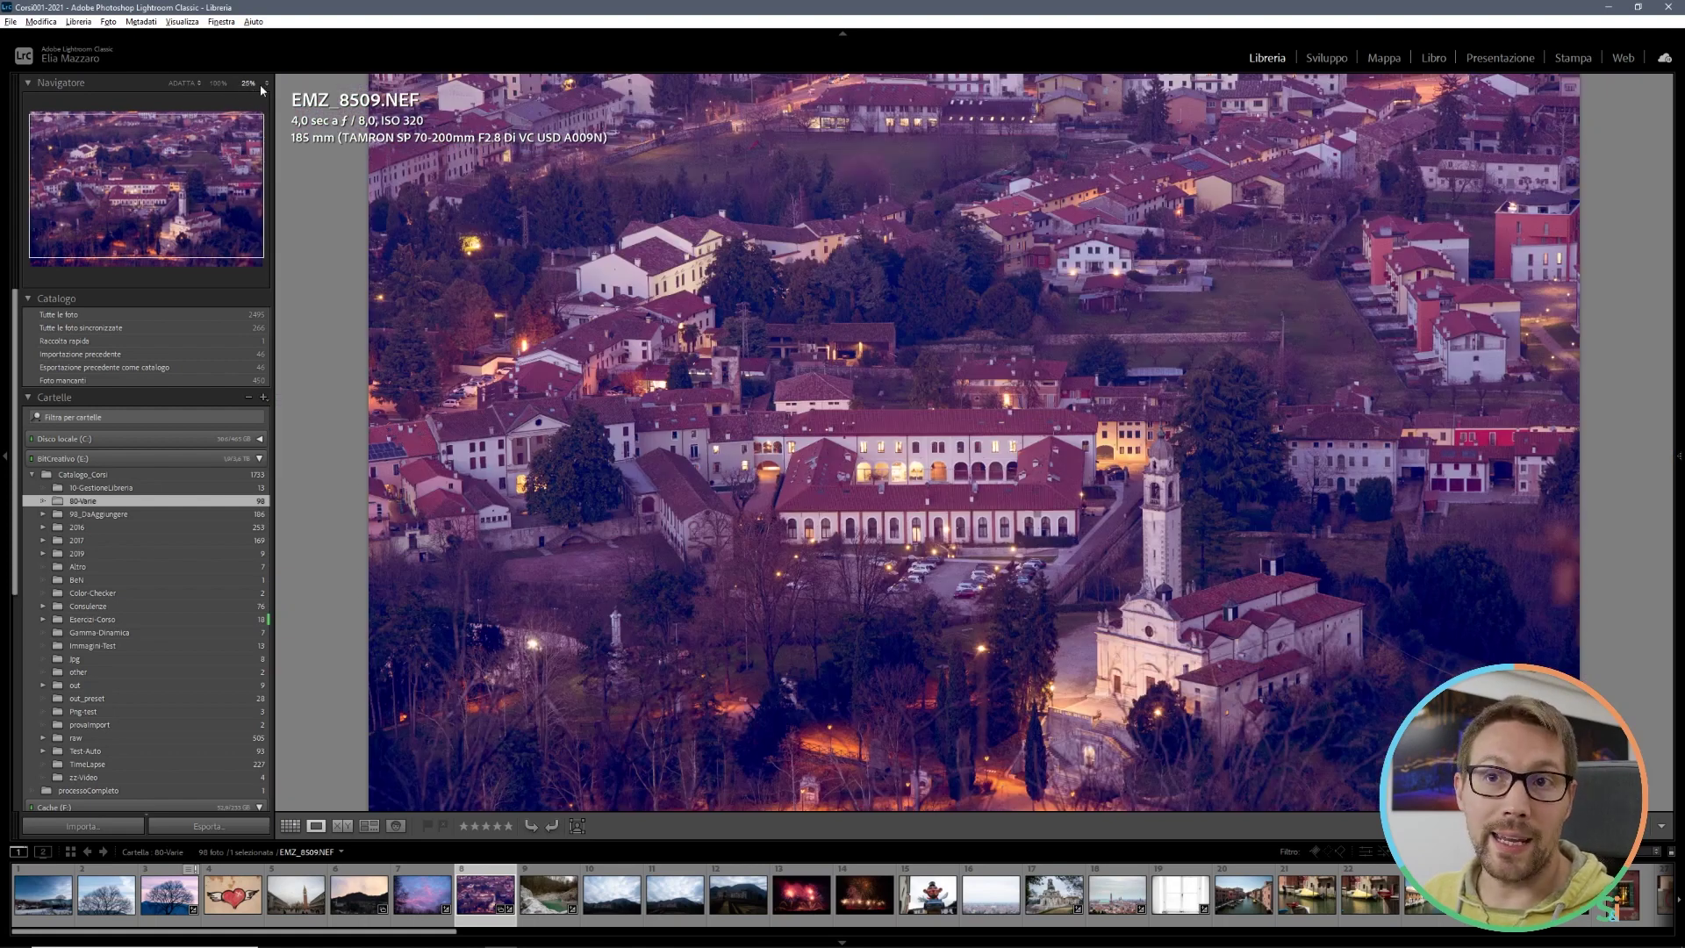
Step: Try Navigator zooms of 6%, 400% and 100%, then fit the photo (ADATTA)
left_click(267, 83)
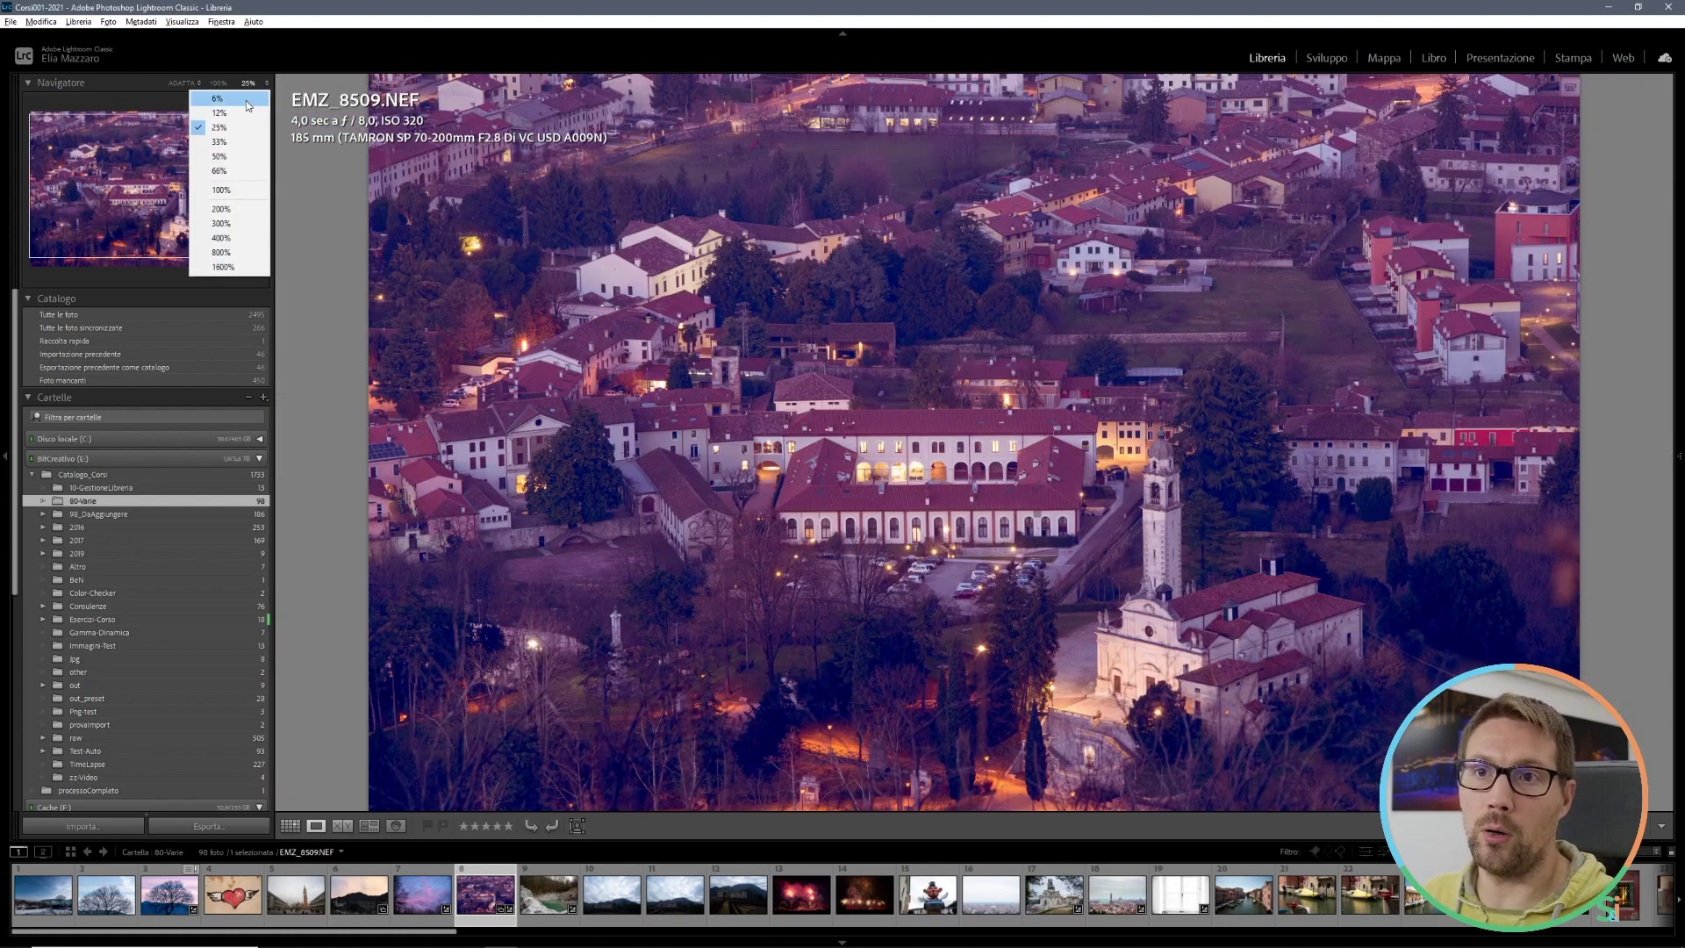
left_click(252, 98)
left_click(267, 84)
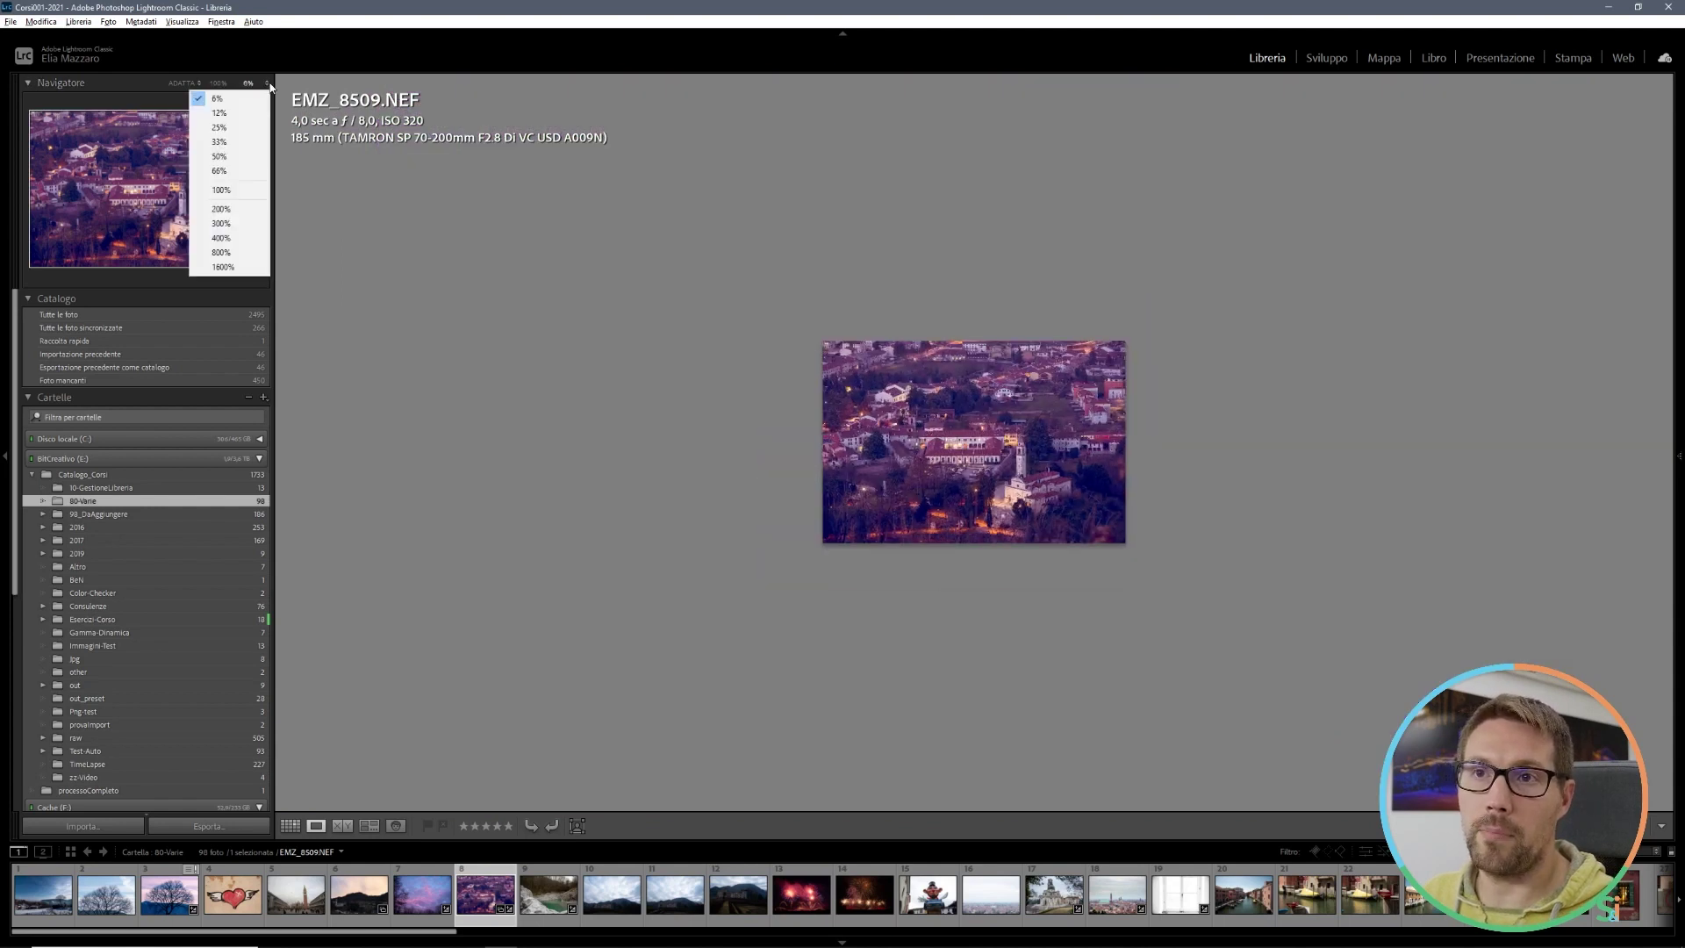
left_click(234, 237)
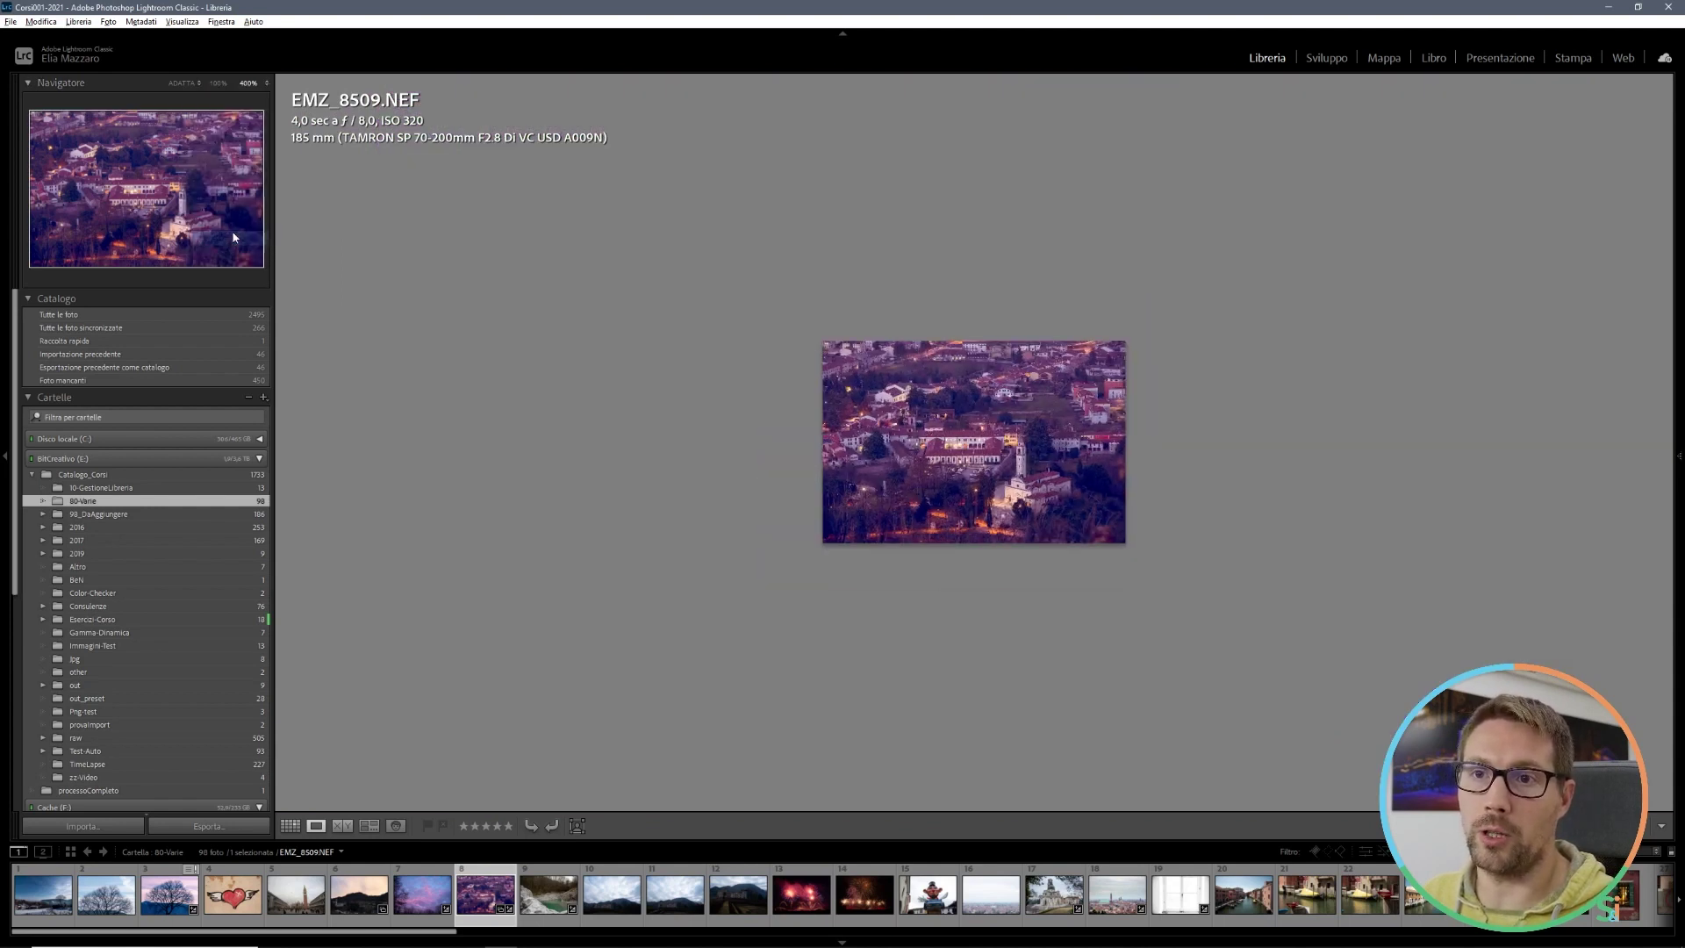
left_click(266, 84)
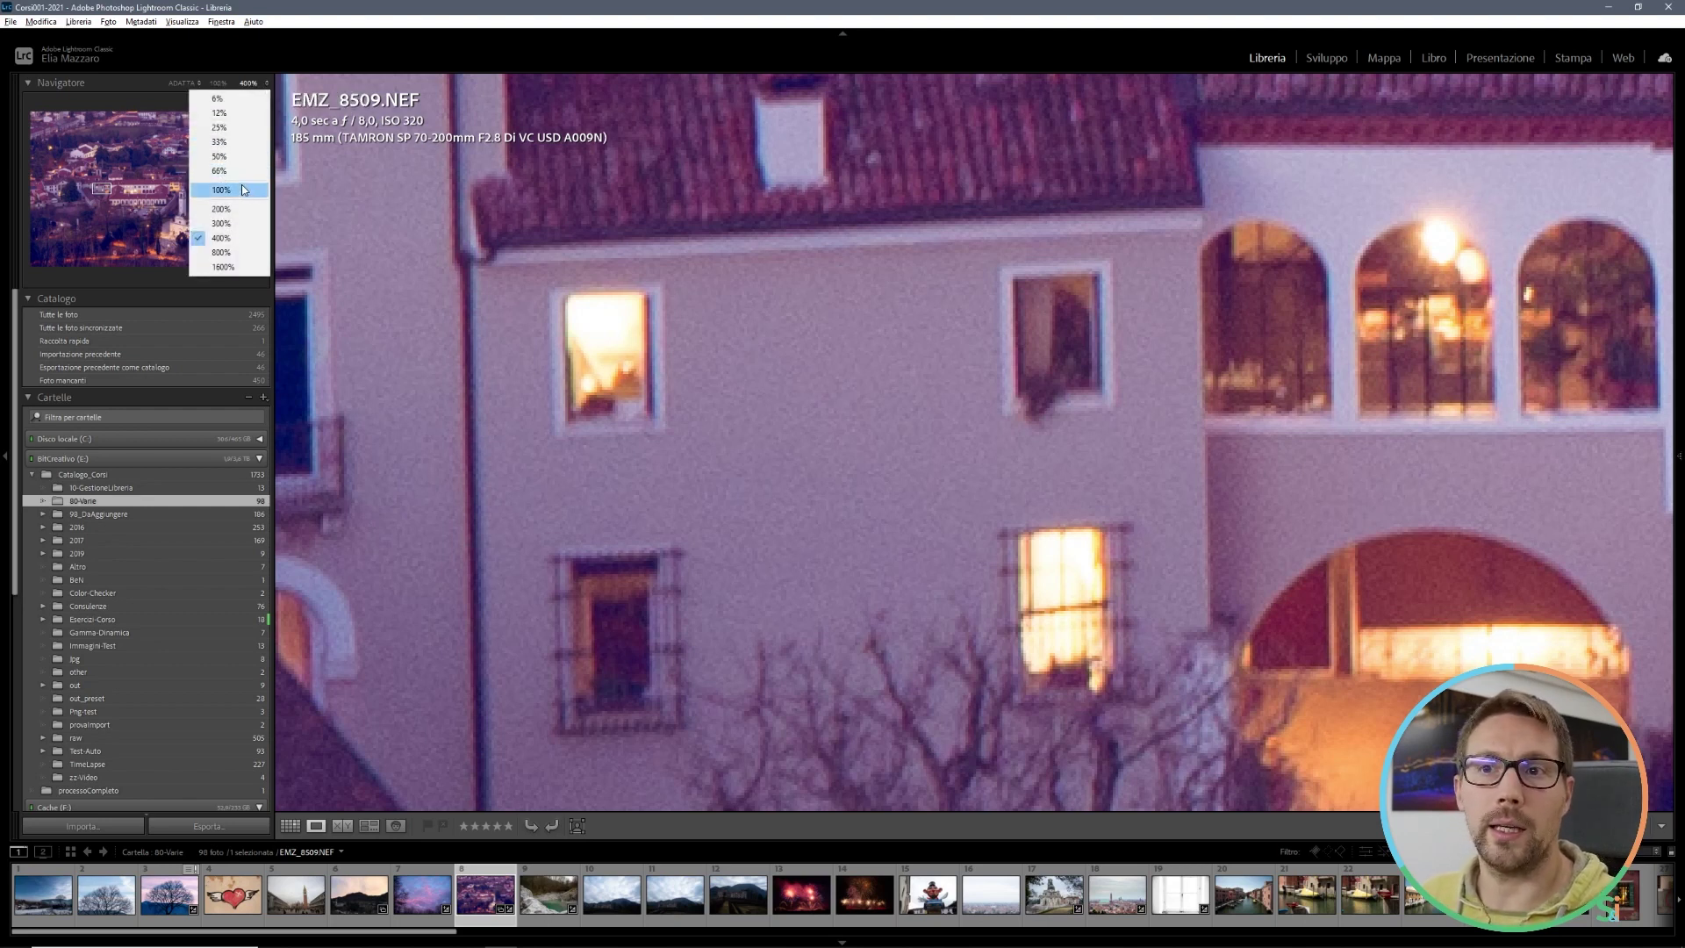
left_click(241, 190)
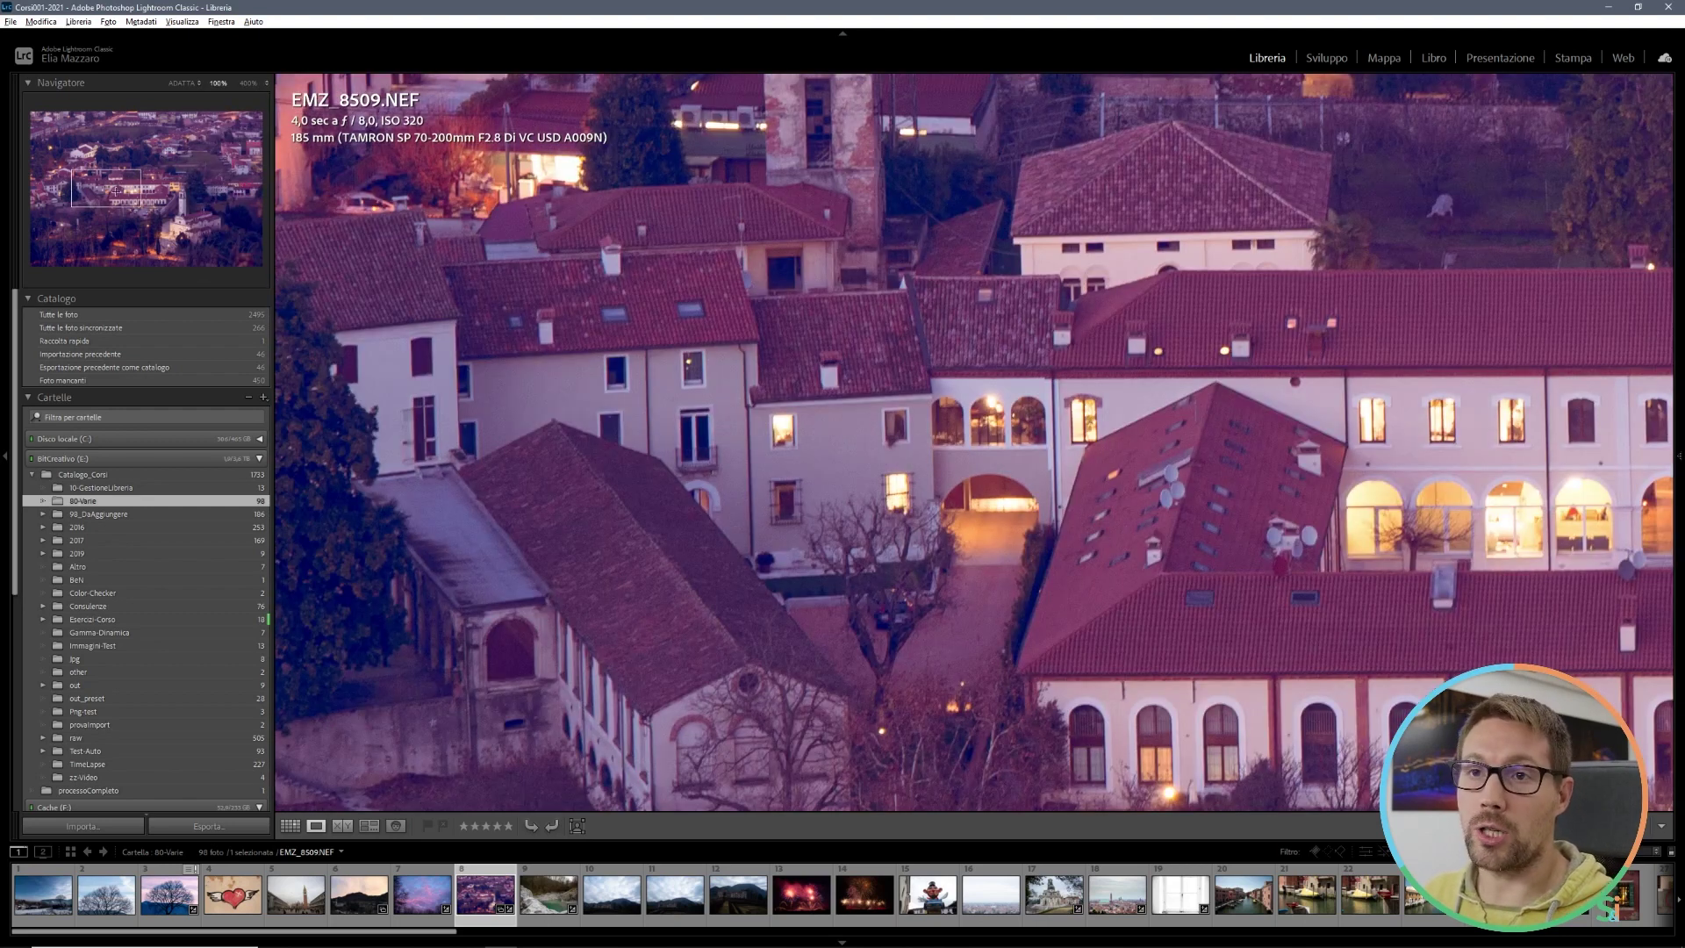
left_click(188, 82)
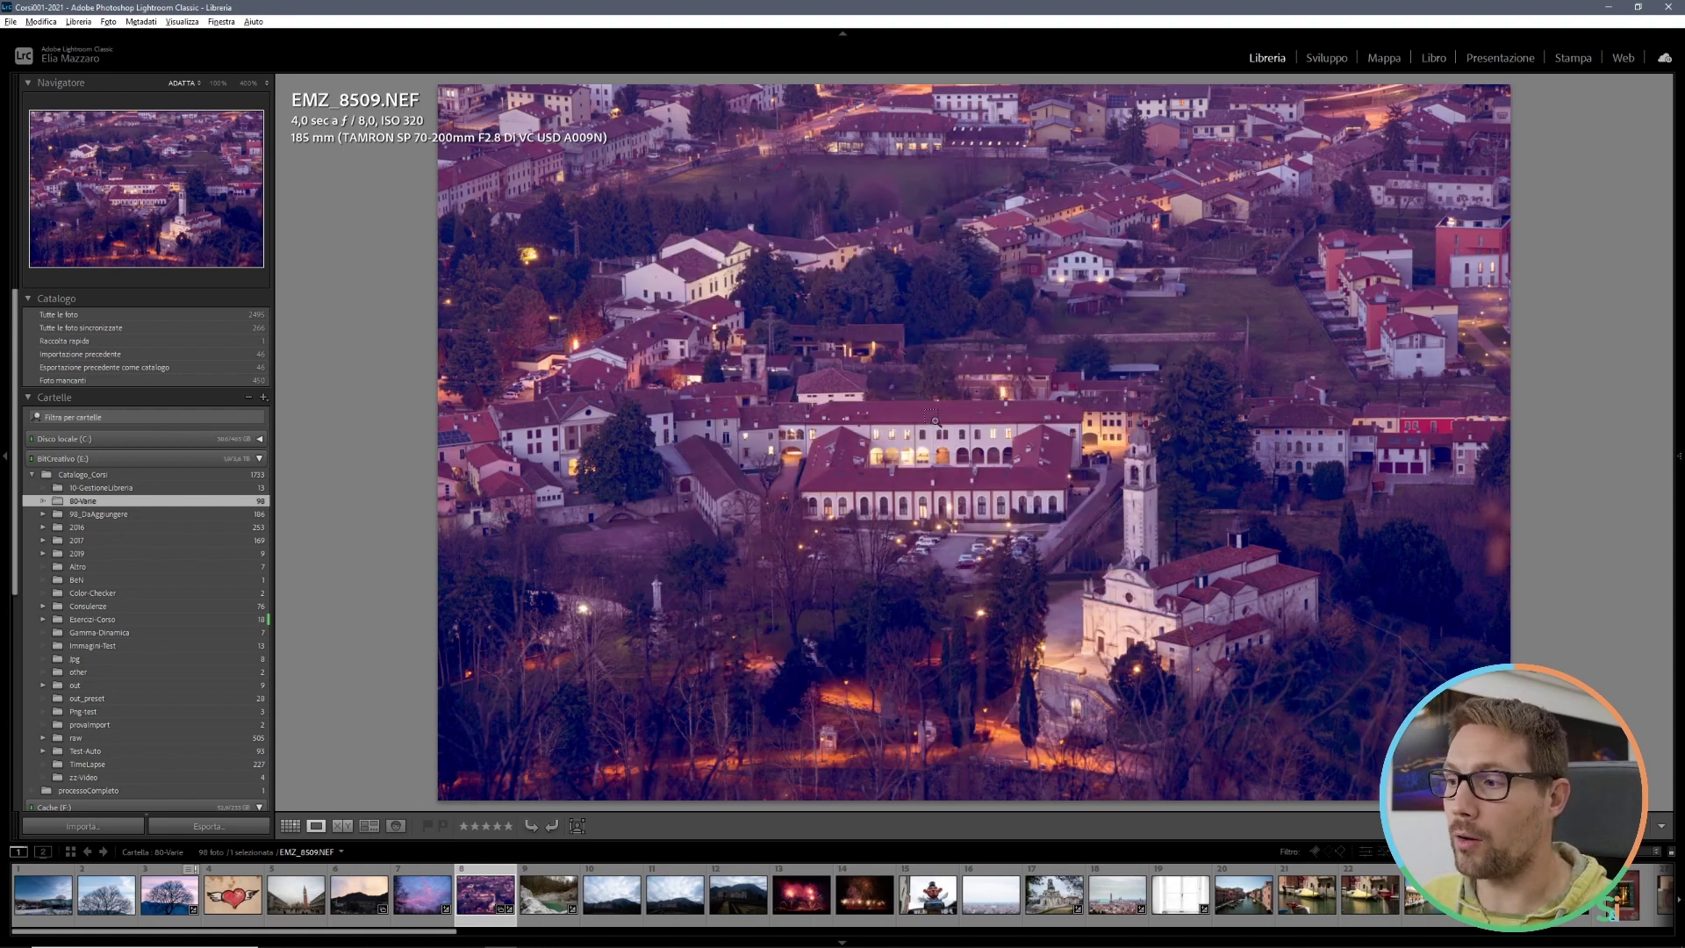
mouse_move(1347, 402)
left_mouse_down()
mouse_move(992, 788)
mouse_move(963, 762)
left_mouse_up()
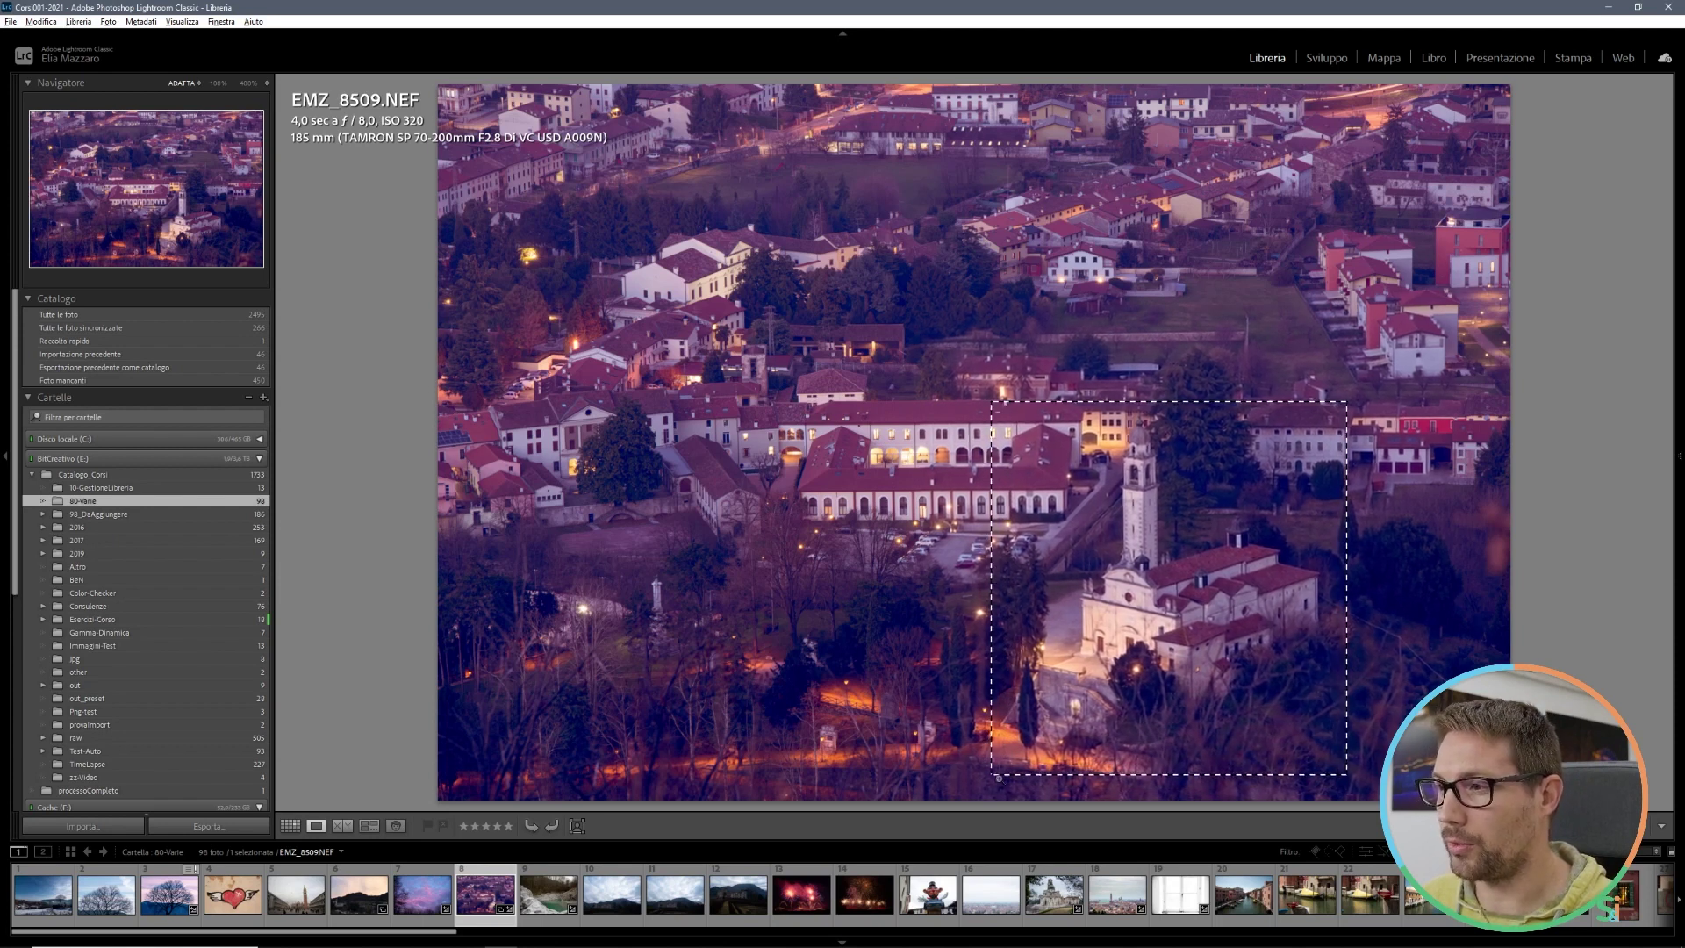
left_click_drag(964, 761, 985, 771)
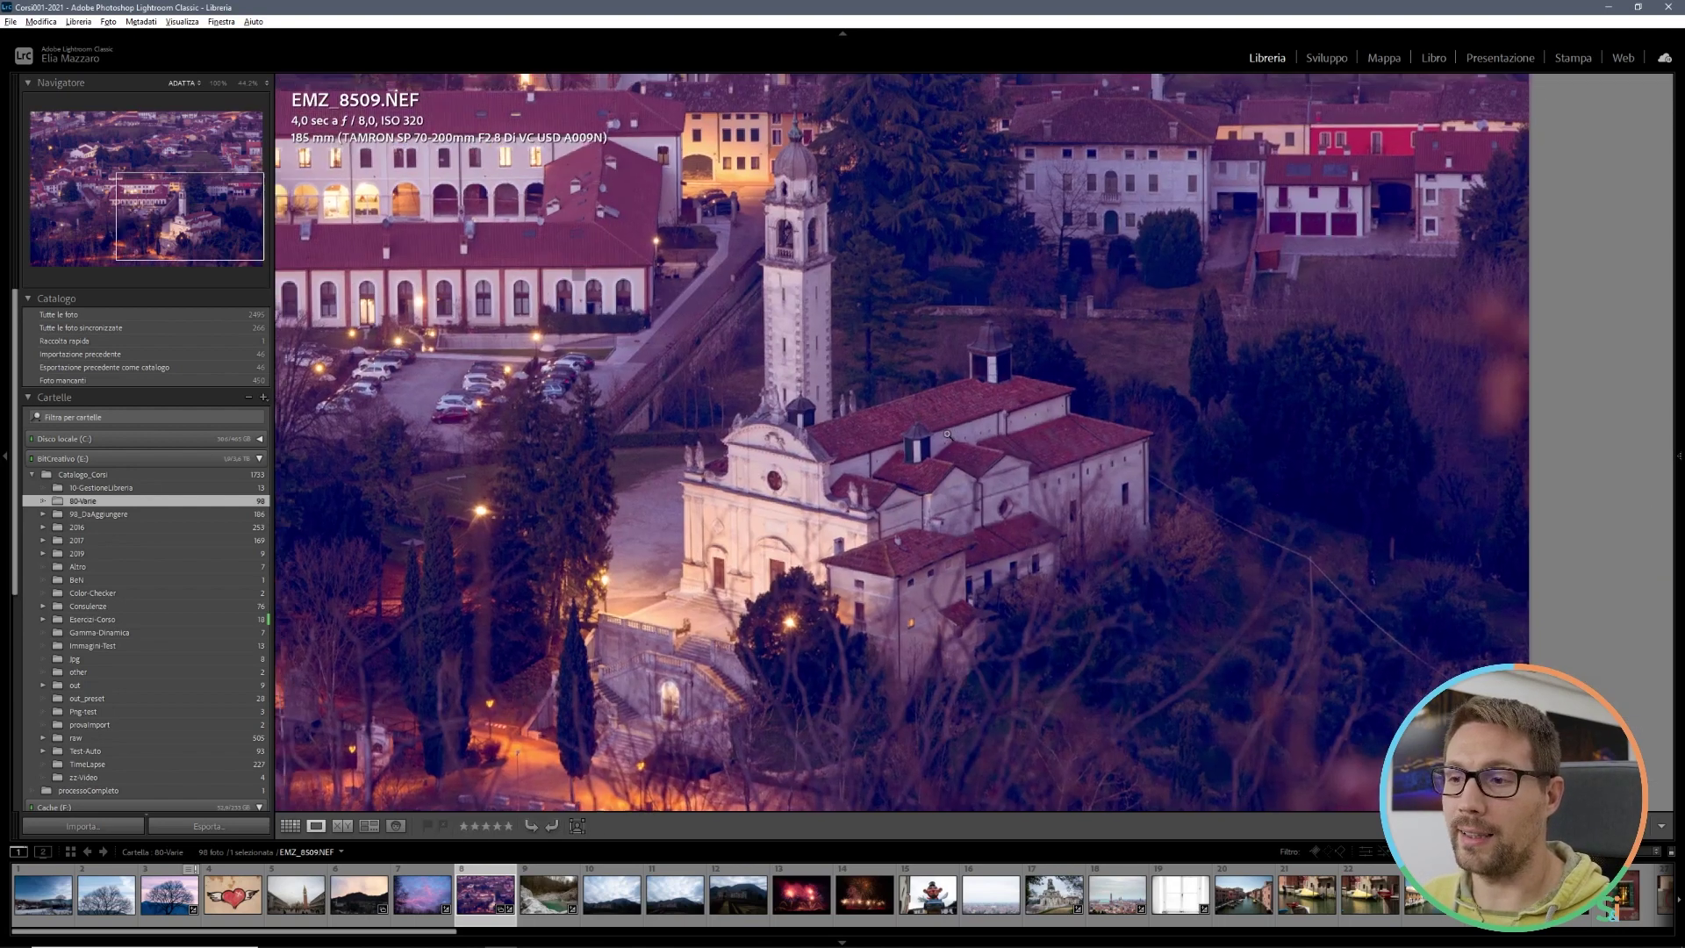
left_click(950, 428)
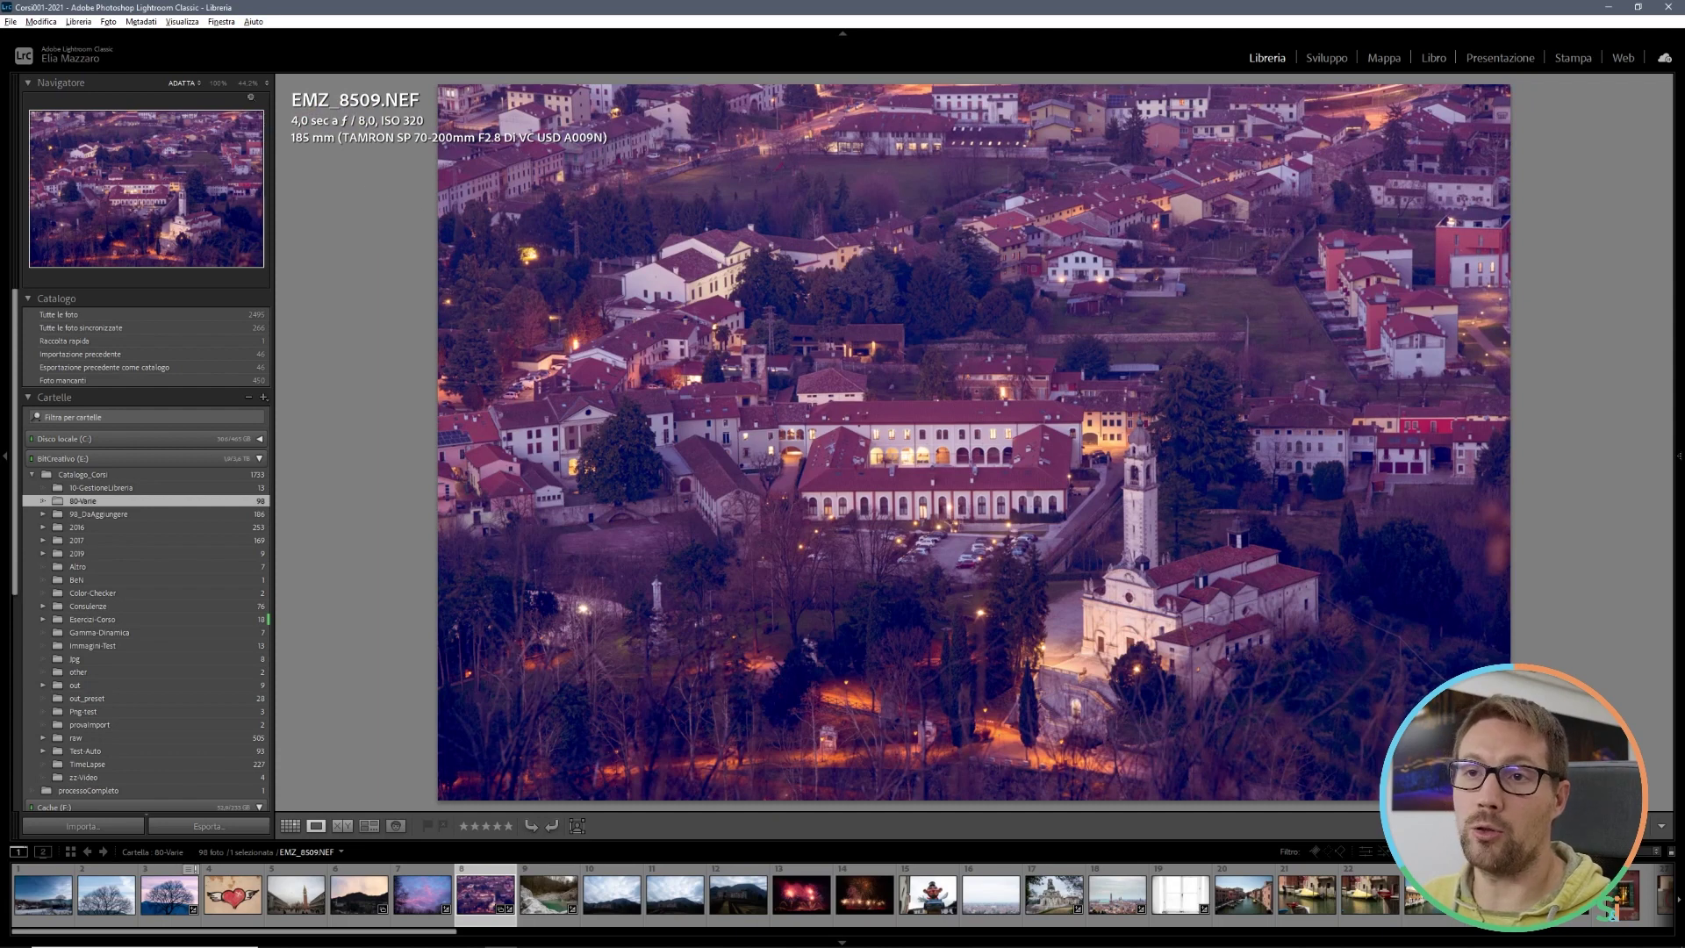
left_click(217, 85)
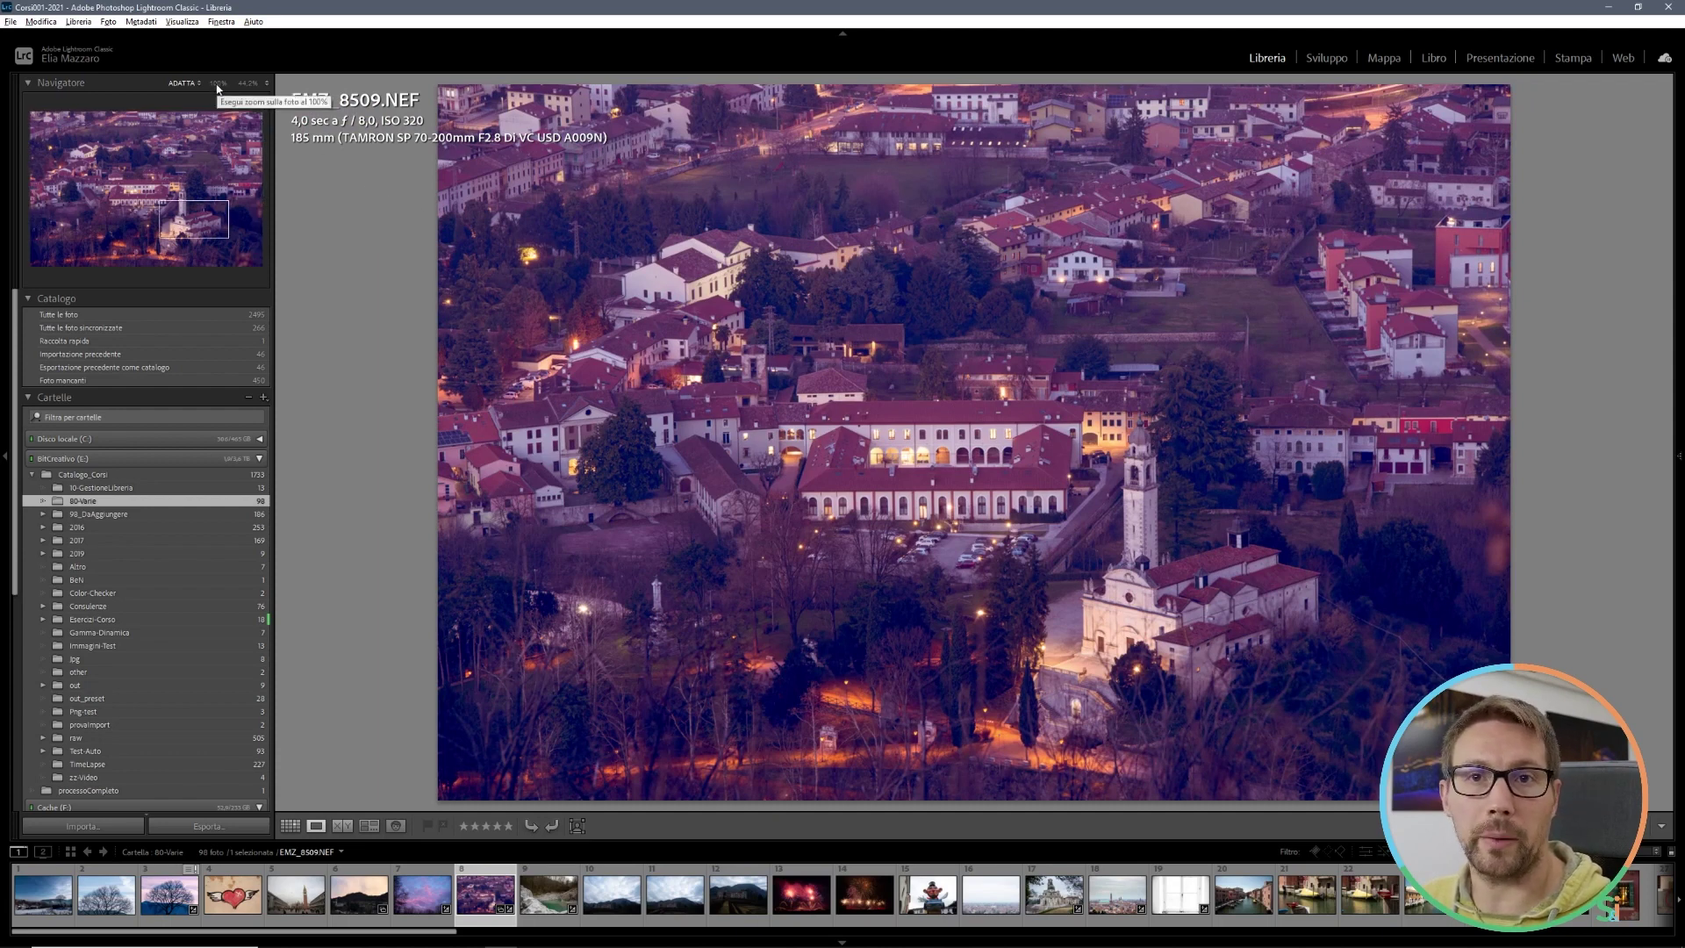
left_click(716, 273)
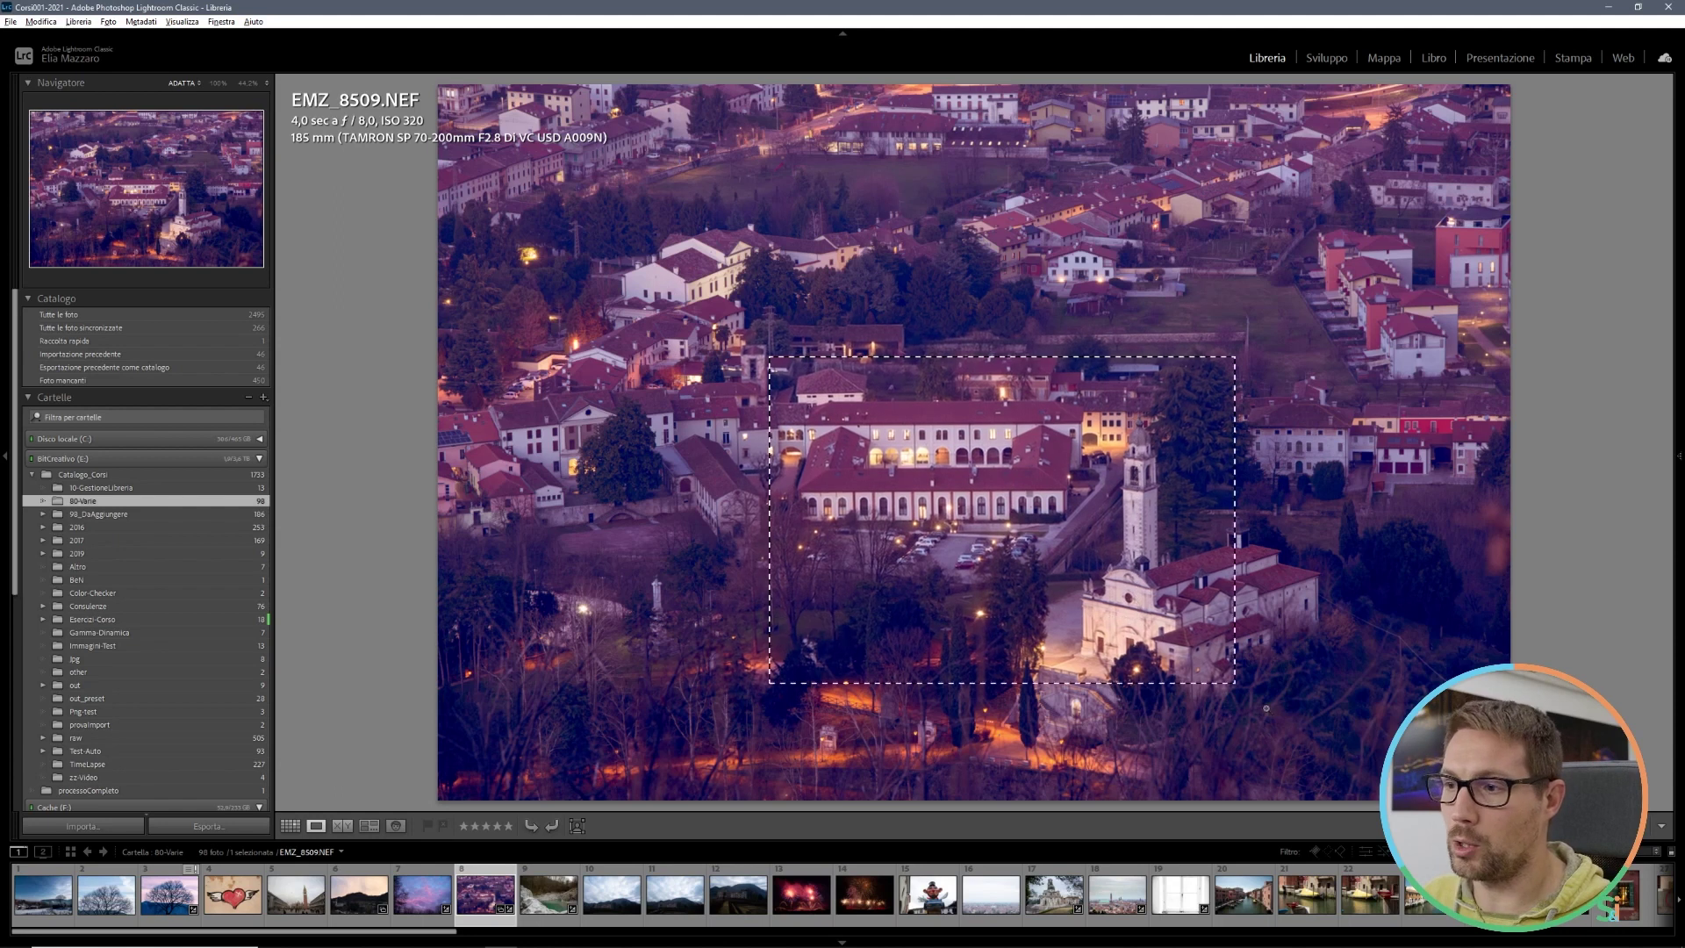
left_click_drag(771, 358, 1316, 720)
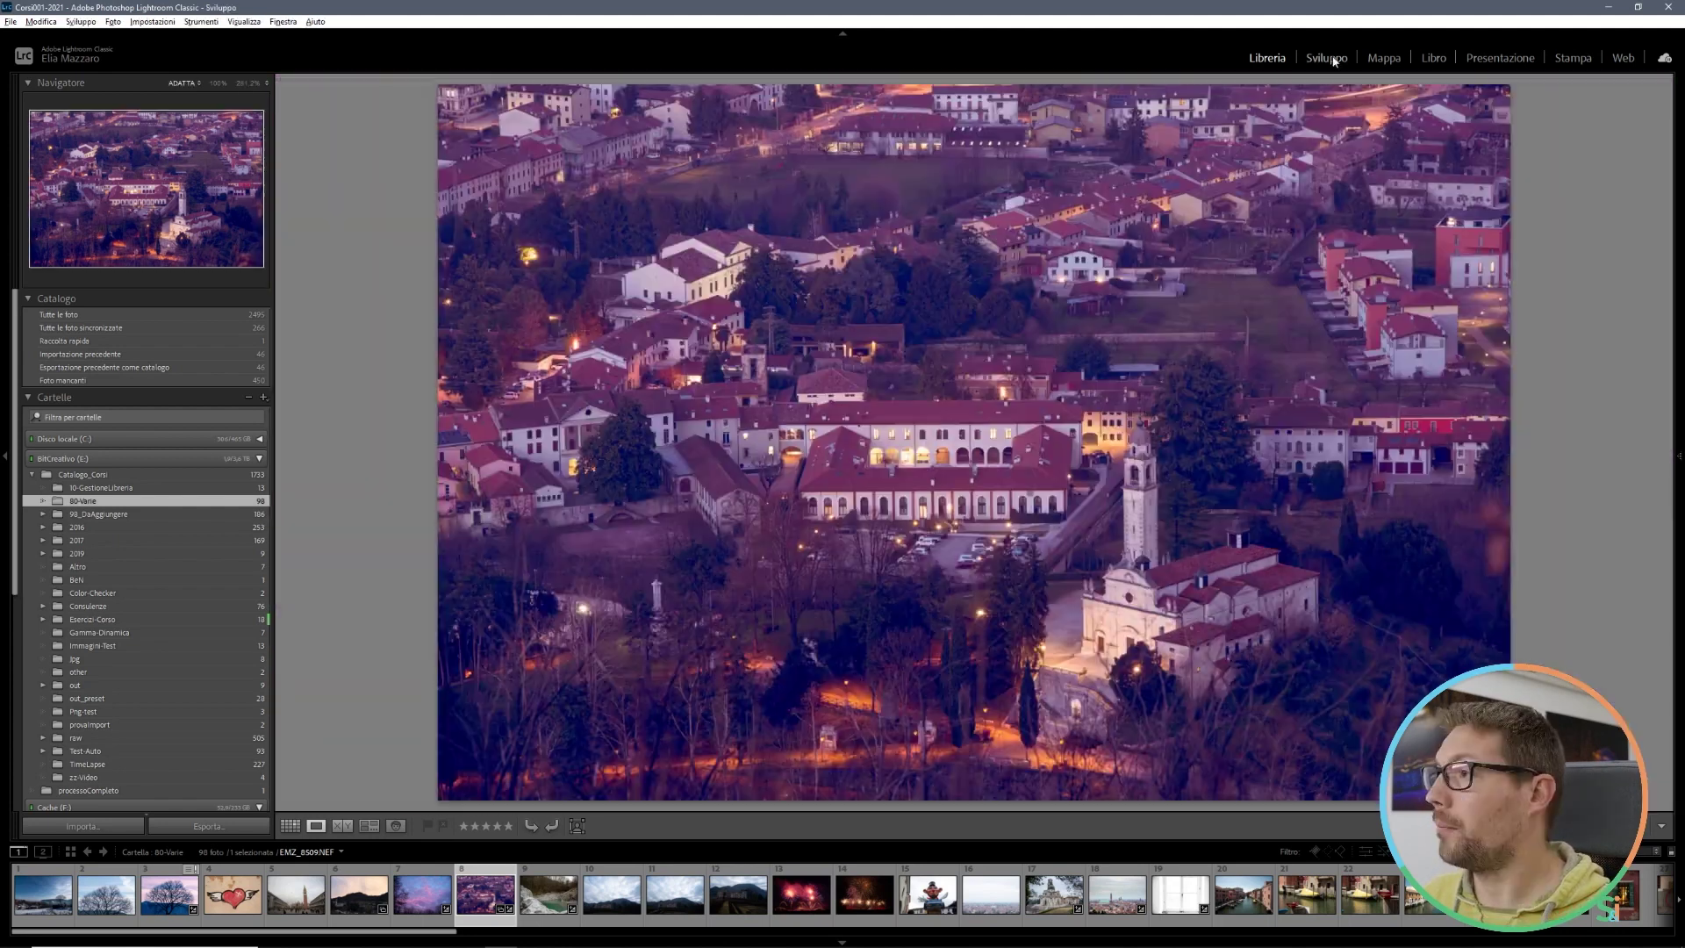
Step: In Develop, collapse Color Grading, zoom into the arcaded building, then fit the photo
left_click(1326, 58)
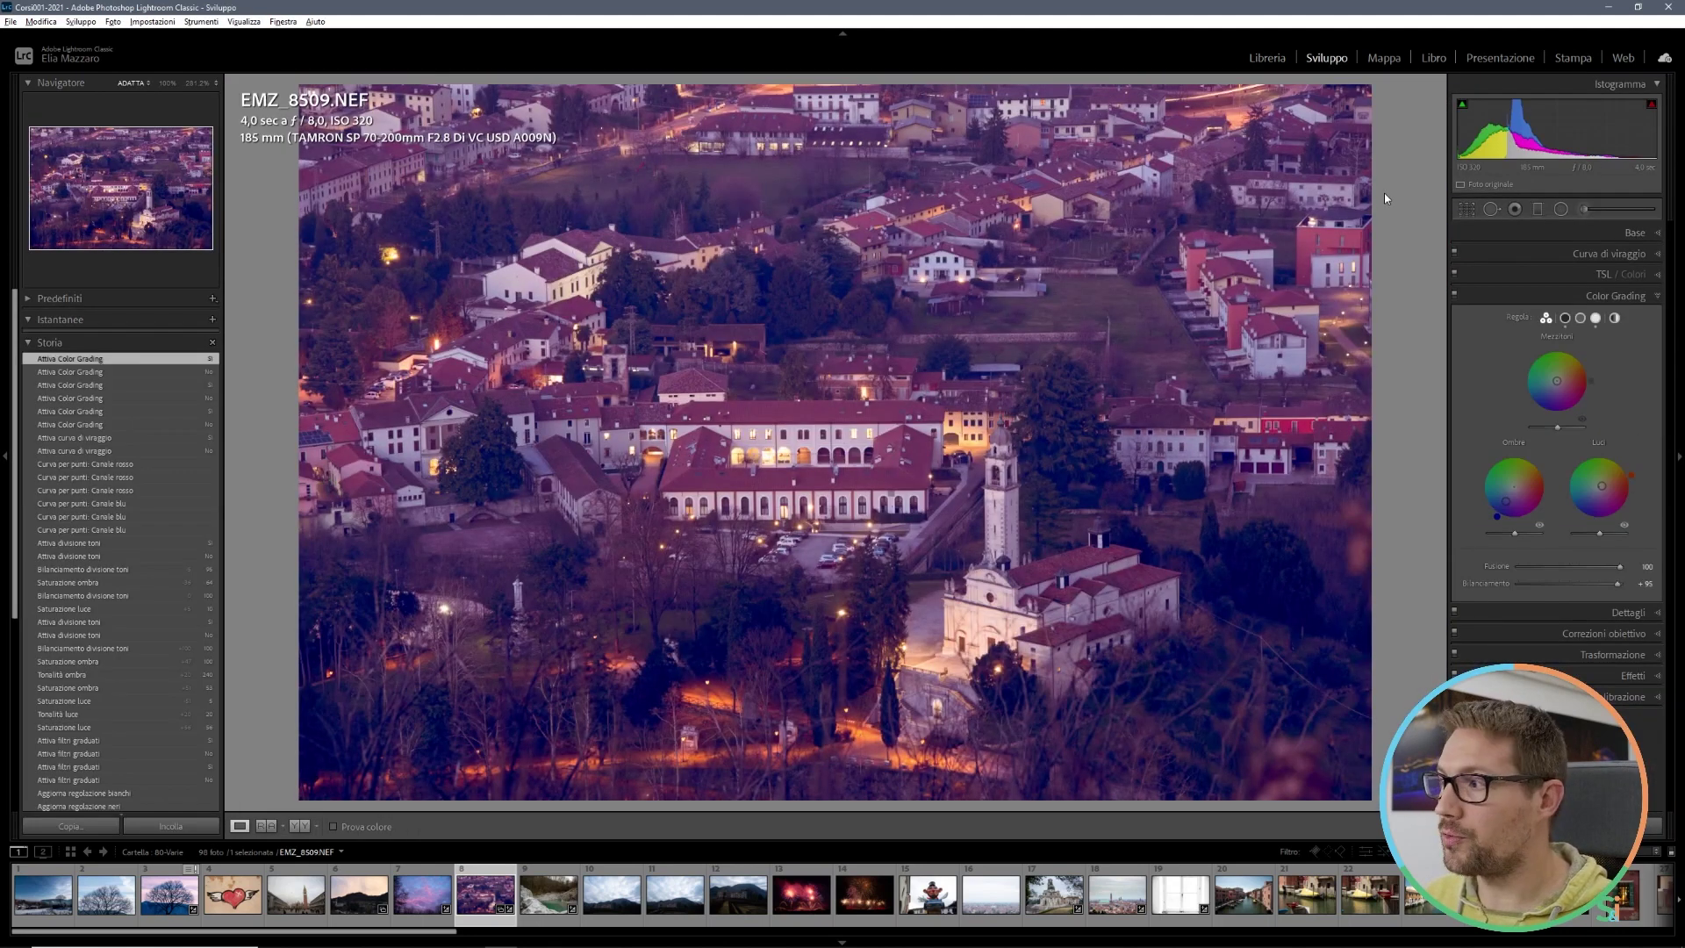
left_click(1529, 301)
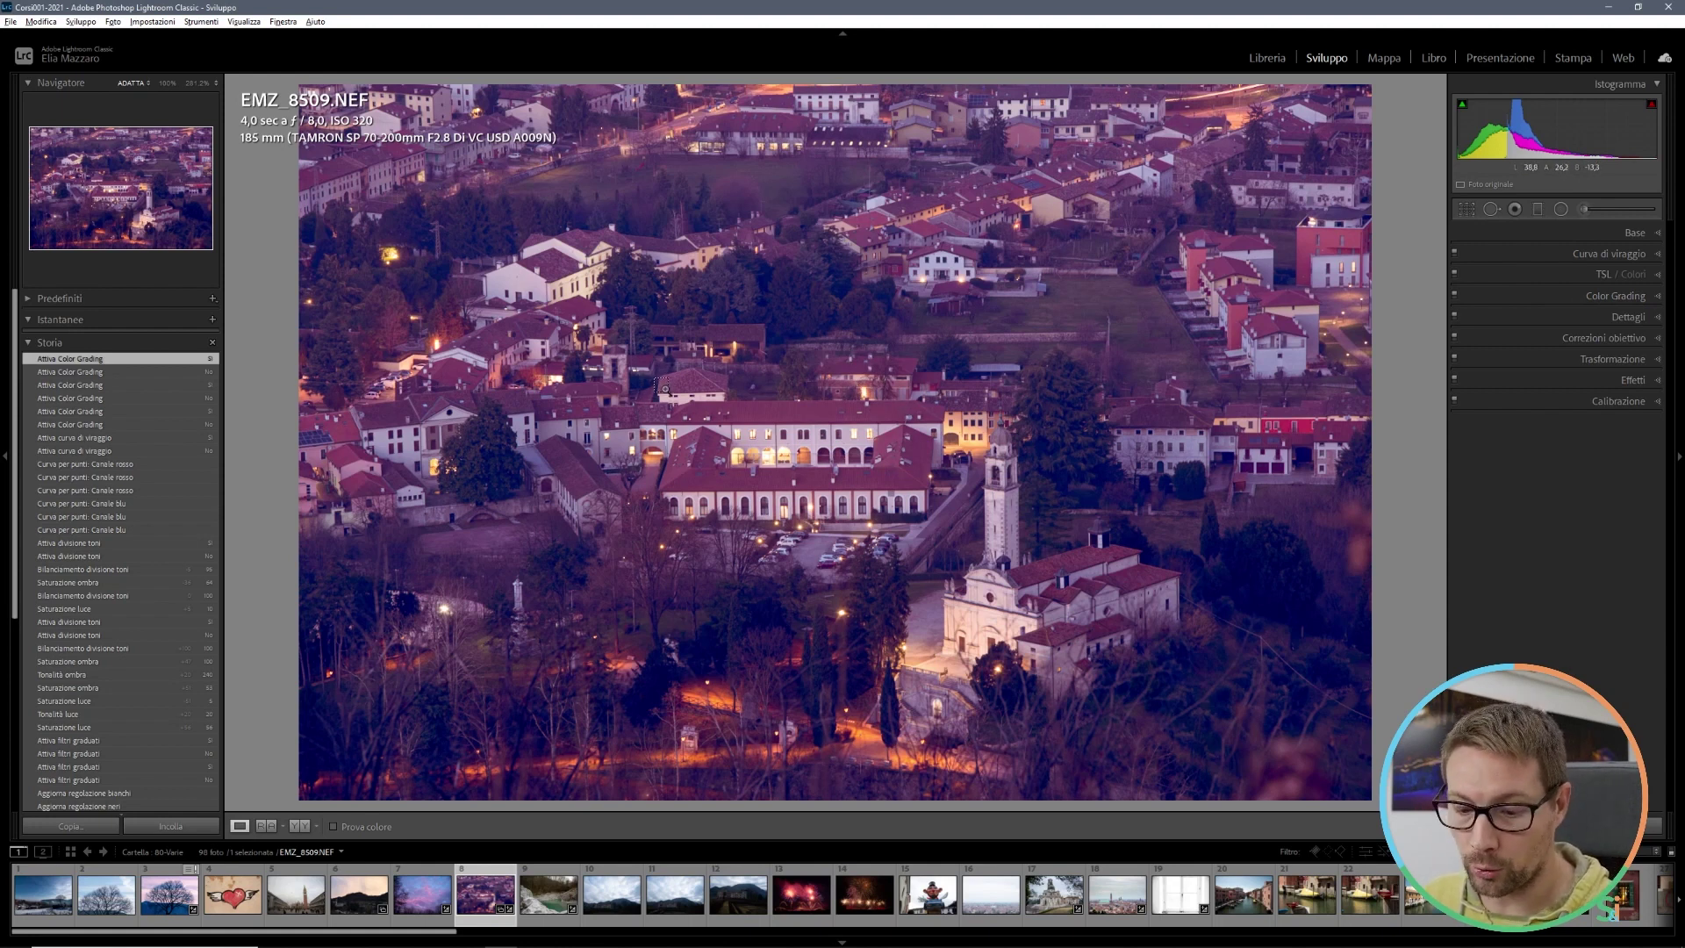
left_click_drag(638, 380, 949, 542)
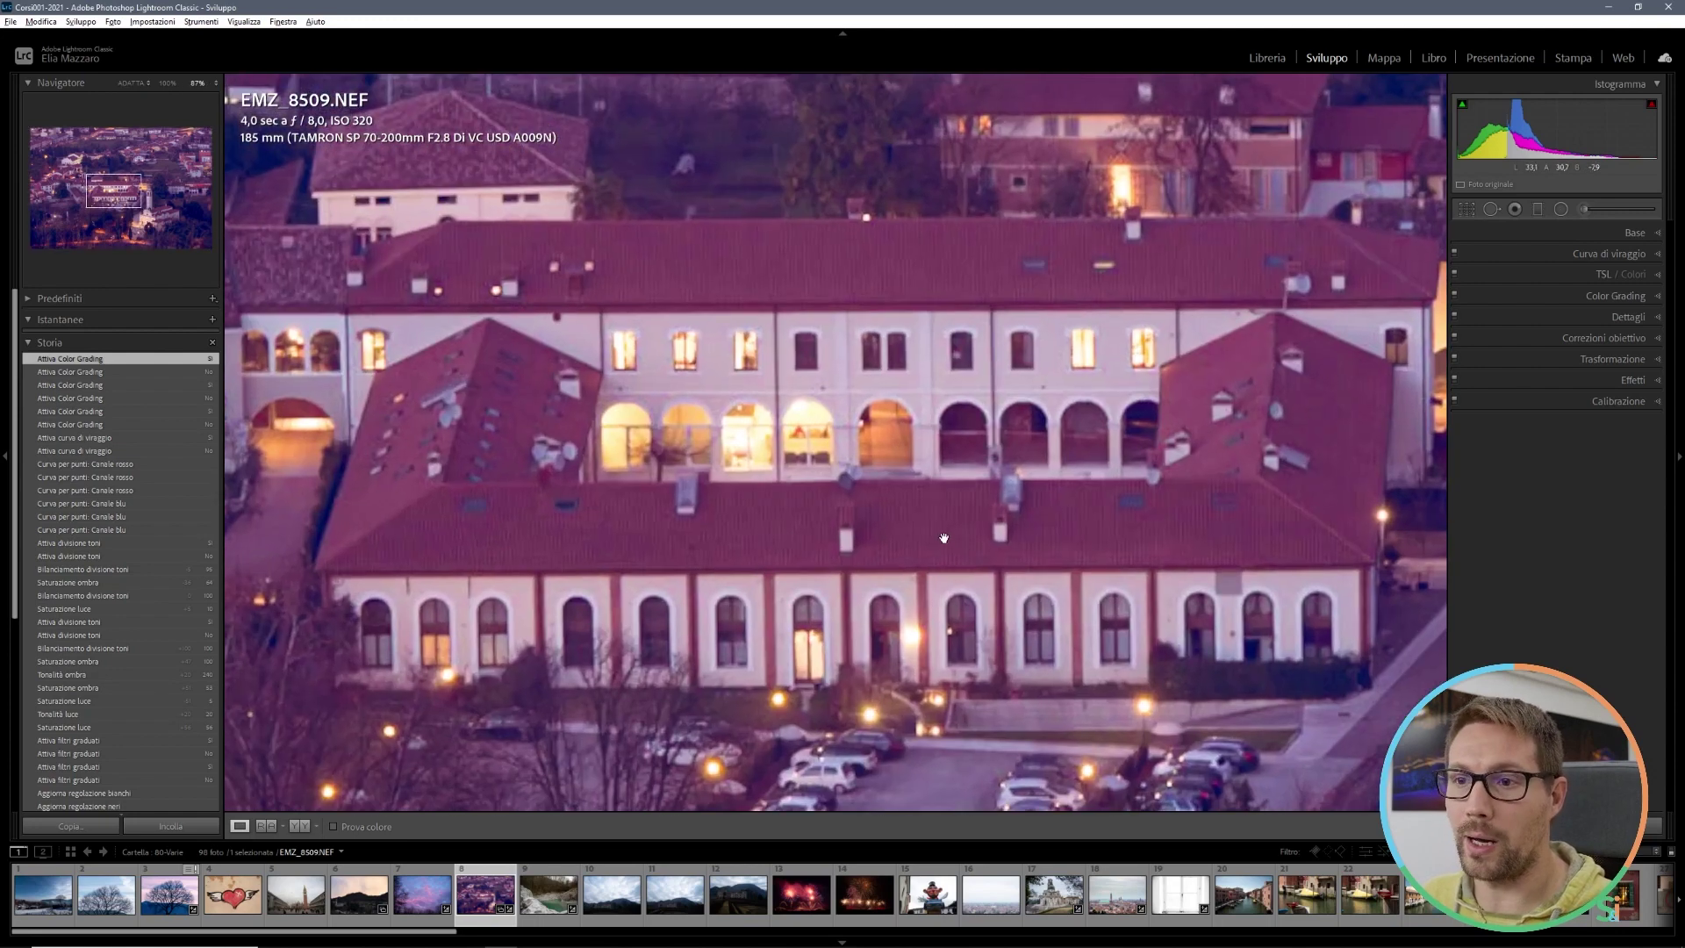
left_click(900, 466)
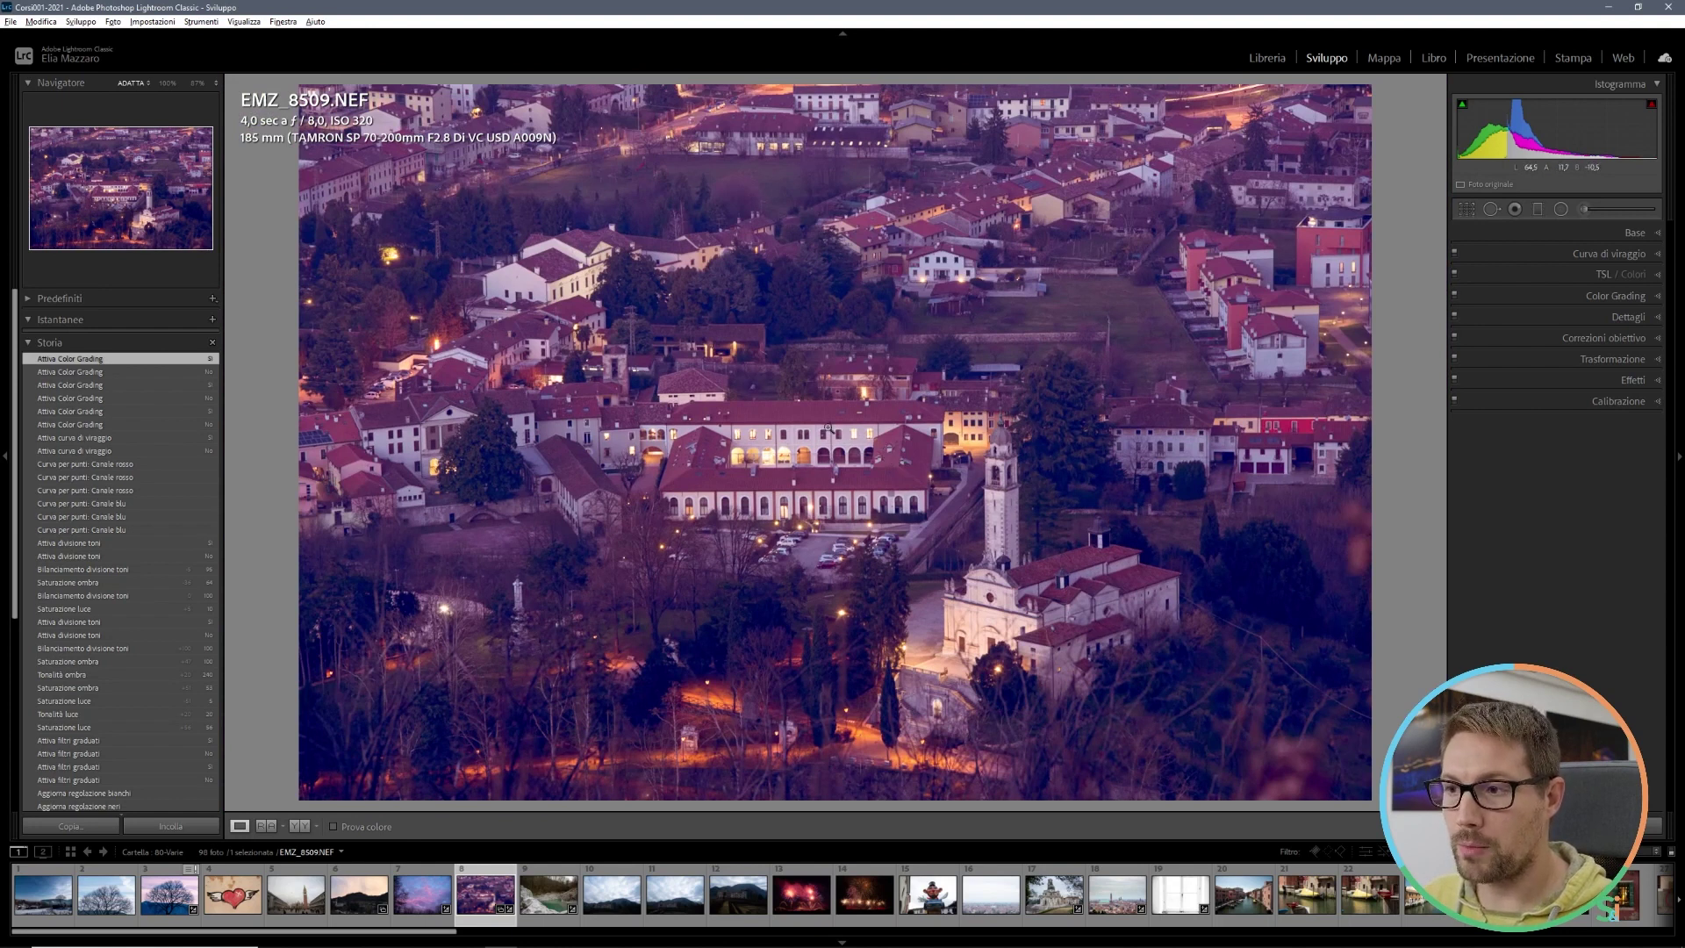
Step: Zoom into the town, scrubby-zoom back out to the whole photo, and show the Visualizza menu
left_click(687, 415)
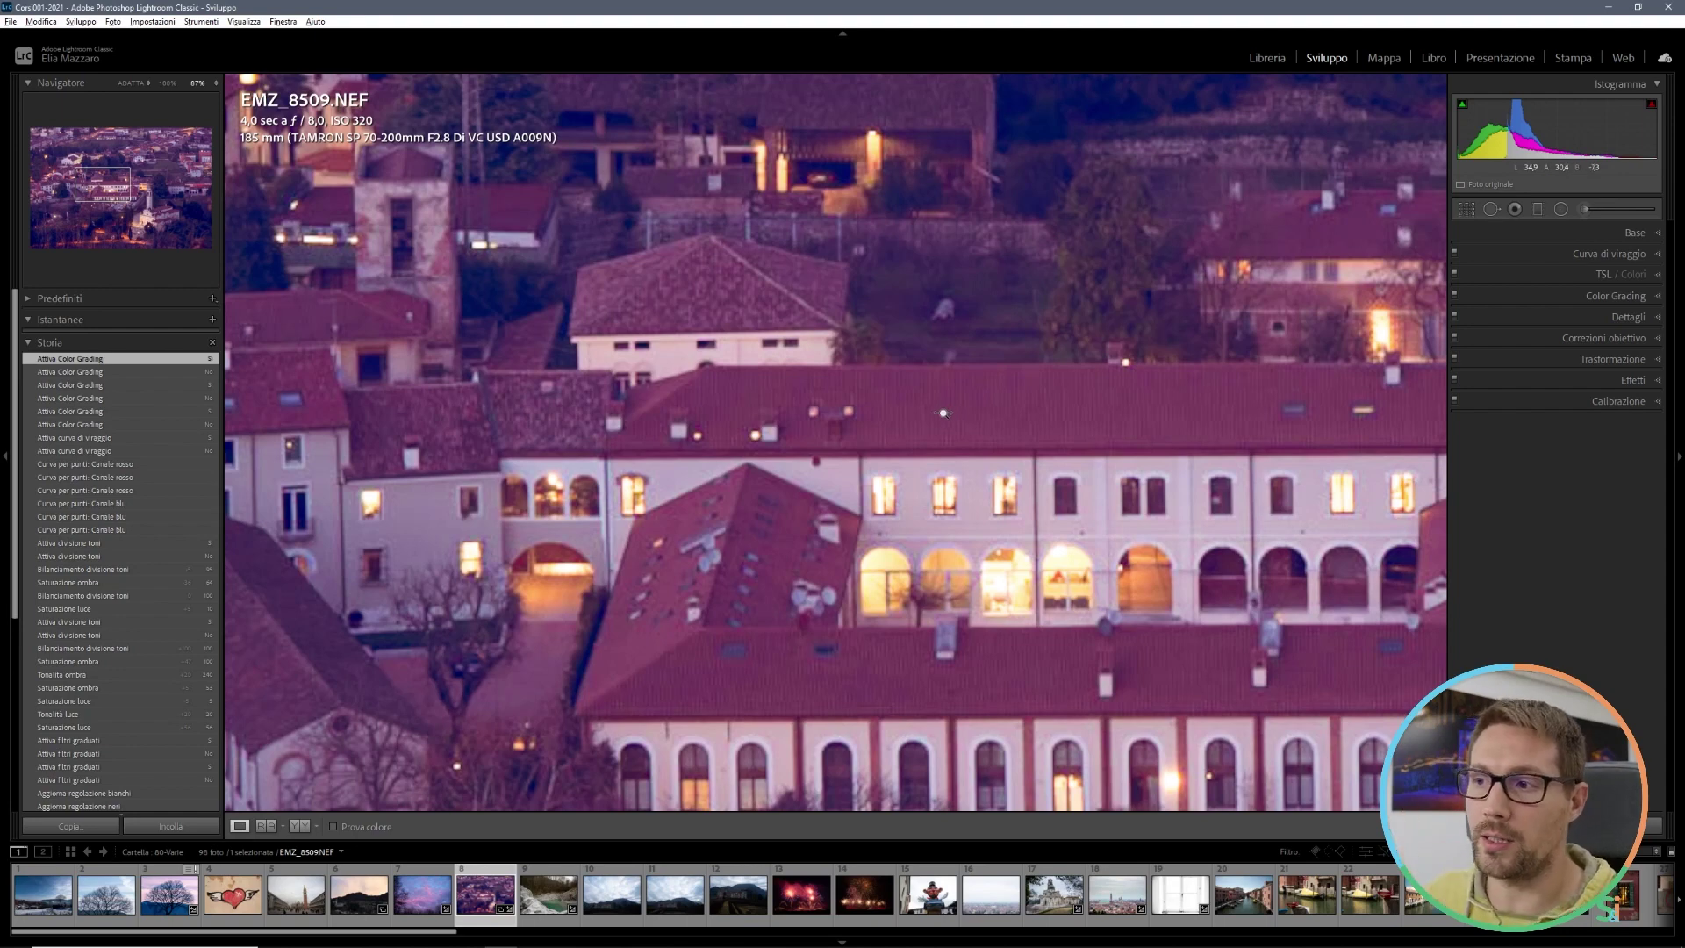
mouse_move(943, 413)
left_mouse_down()
mouse_move(695, 445)
mouse_move(790, 444)
mouse_move(1156, 531)
mouse_move(543, 383)
left_mouse_up()
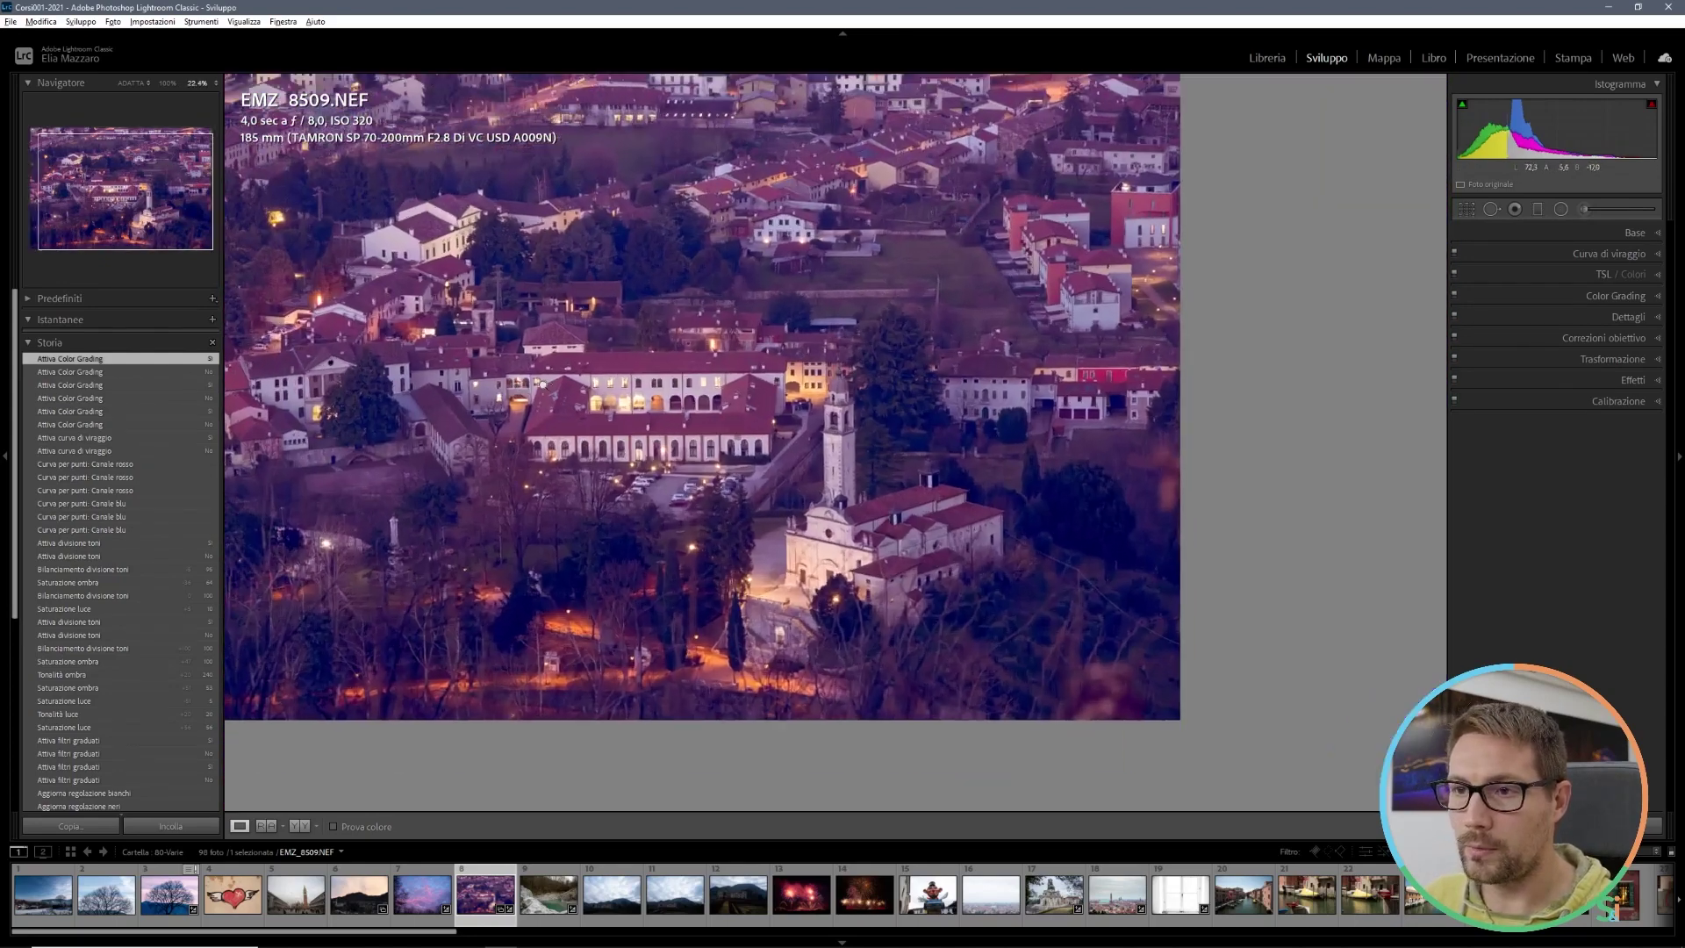
mouse_move(542, 383)
left_mouse_down()
mouse_move(580, 407)
mouse_move(496, 424)
left_mouse_up()
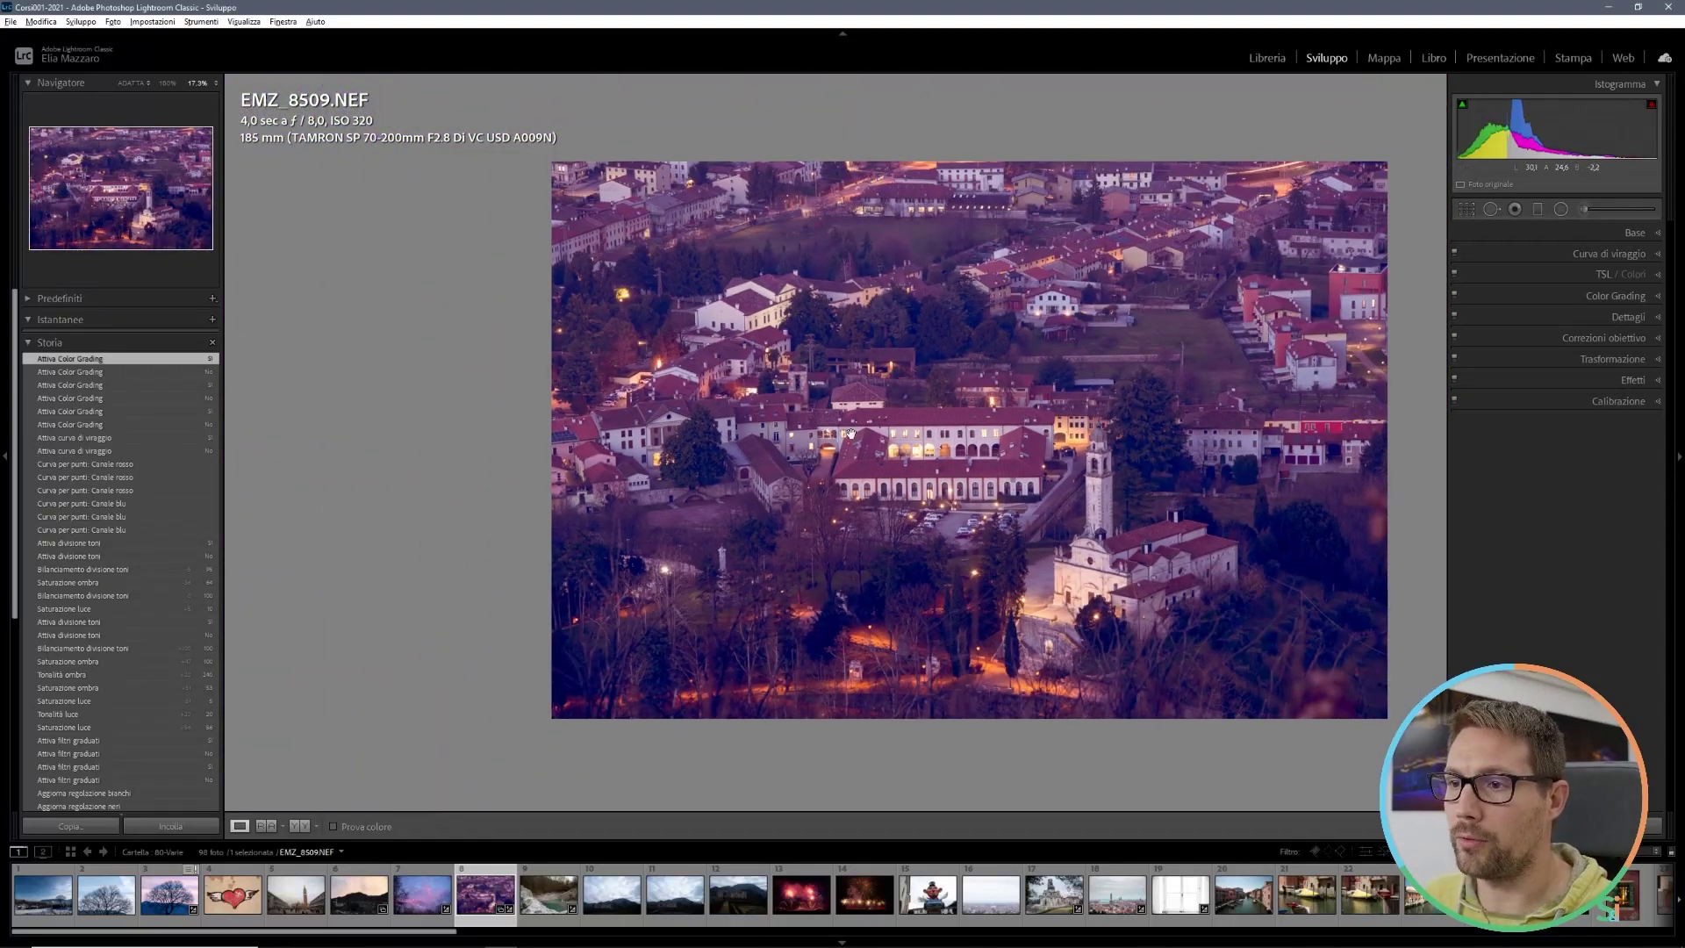
left_click_drag(851, 433, 880, 441)
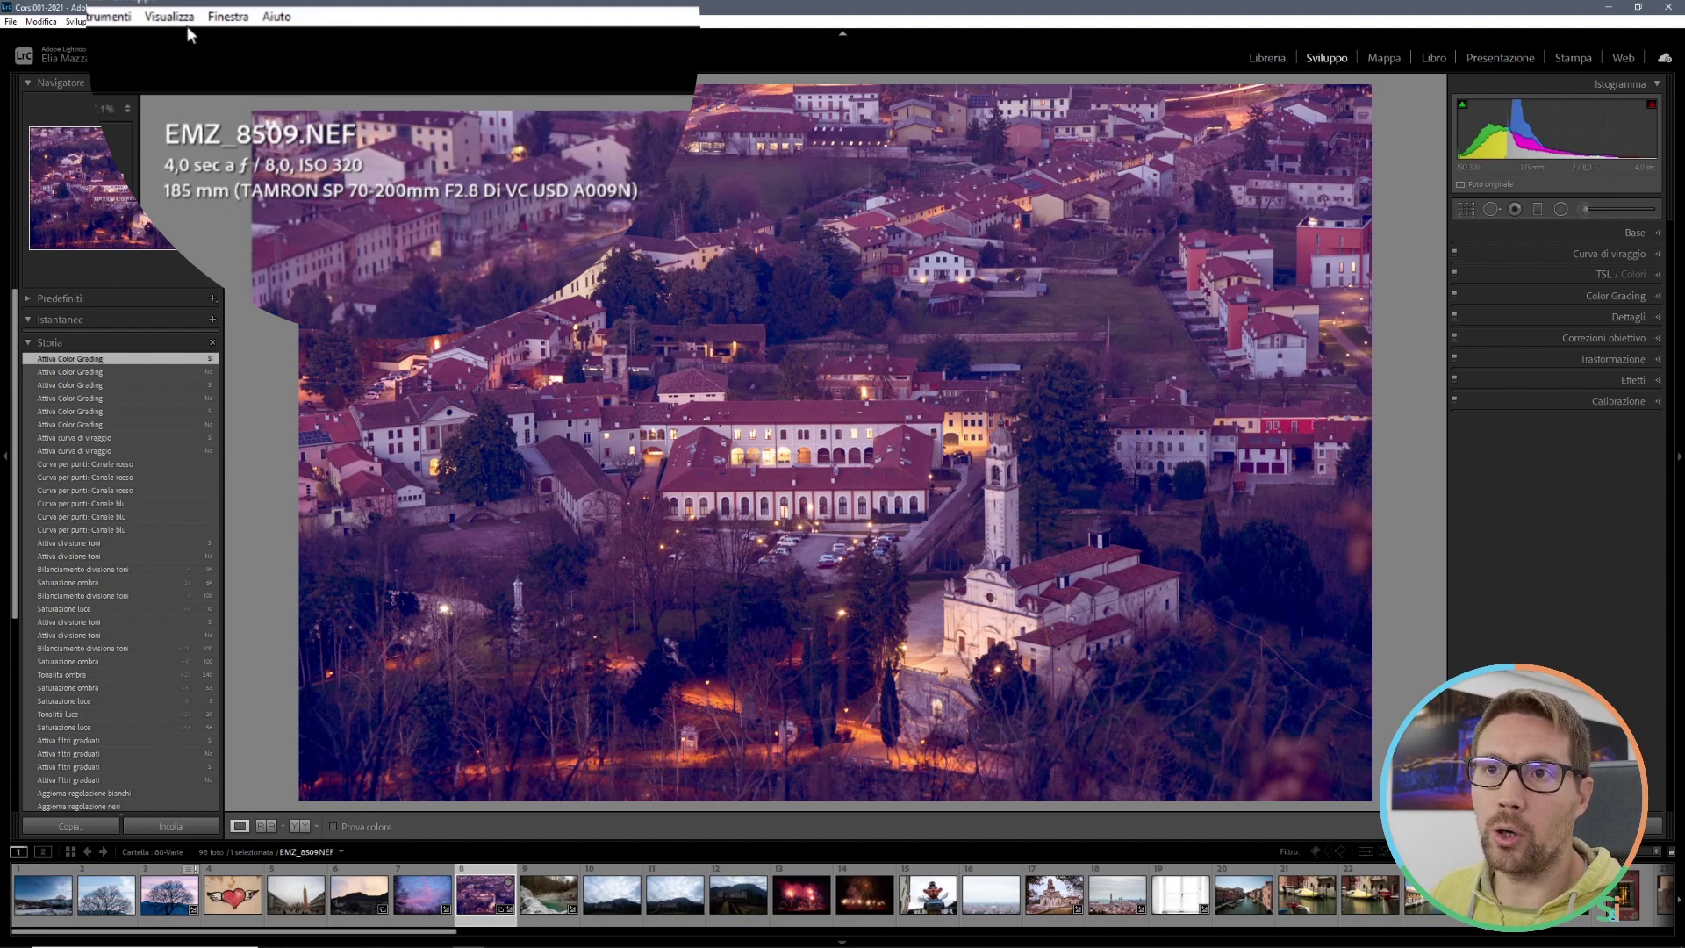
left_click(182, 19)
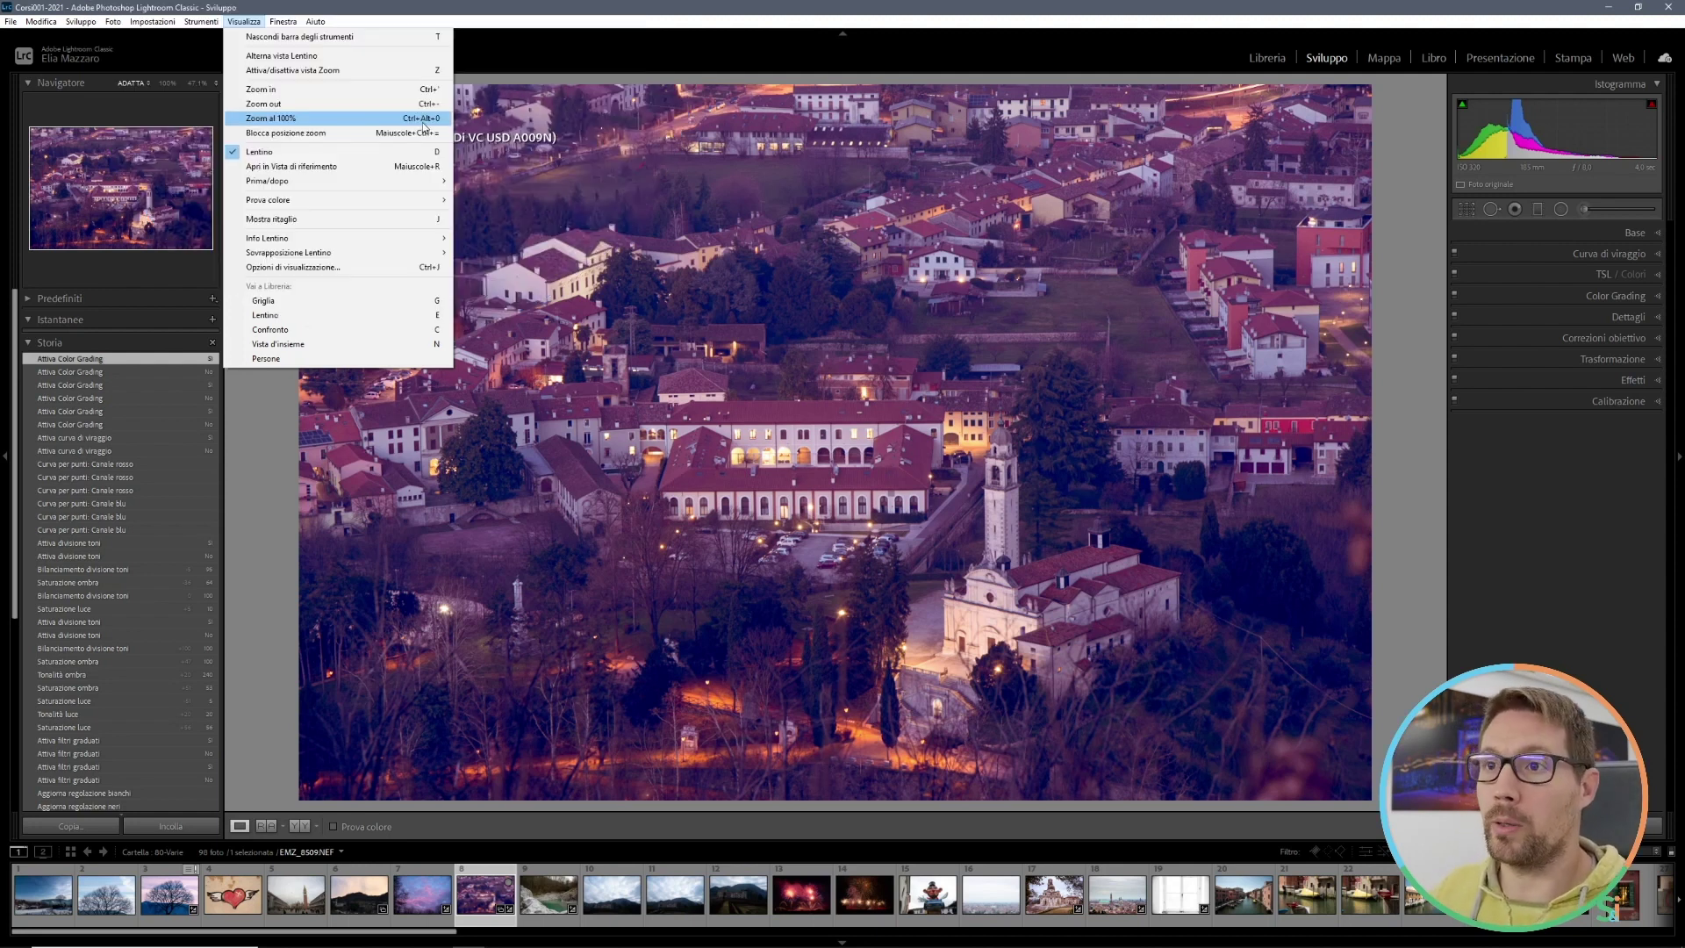
Step: Close the View menu, zoom into the roof and arches, then return to Fit
left_click(552, 6)
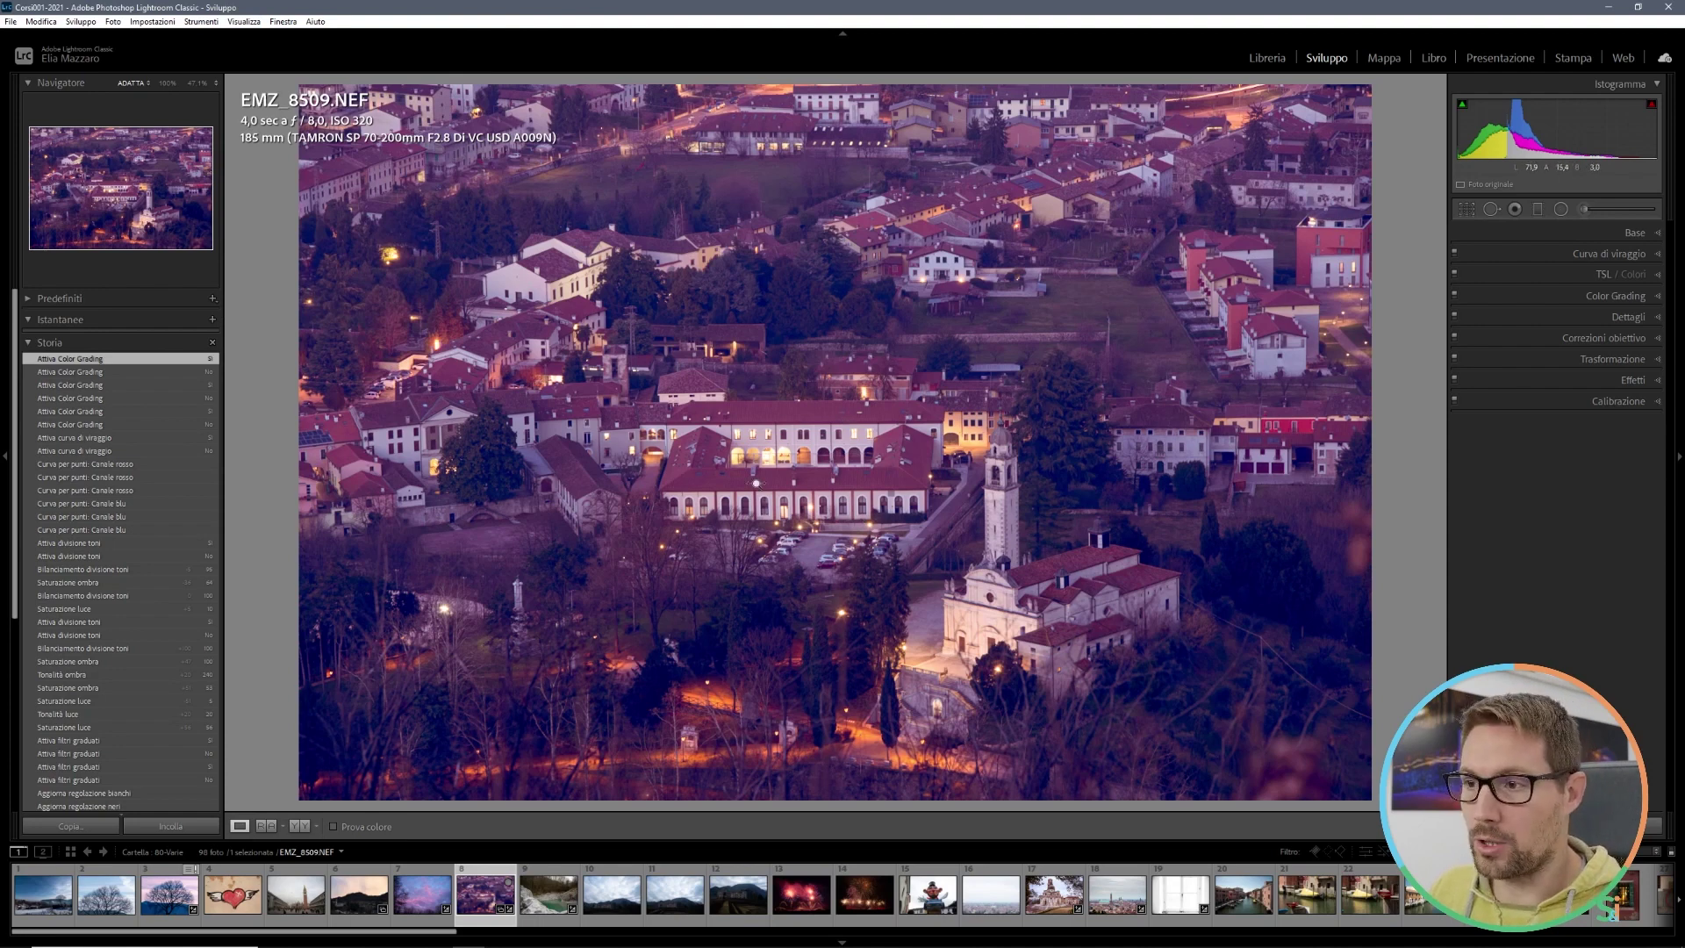
left_click(758, 484)
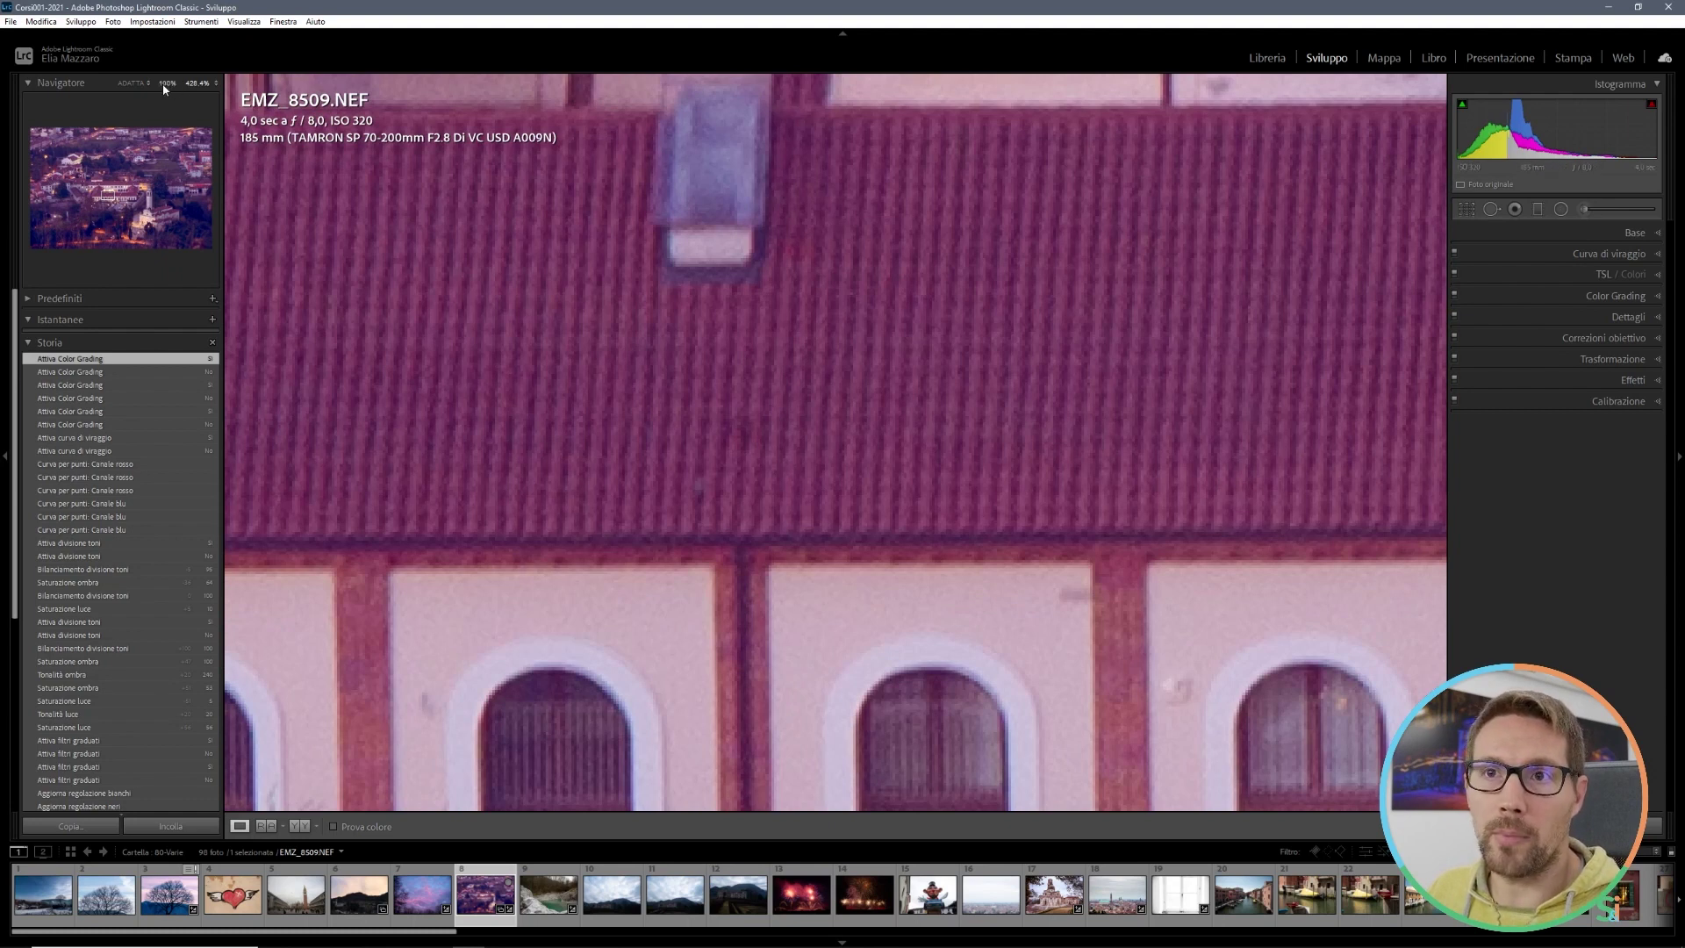
left_click(413, 168)
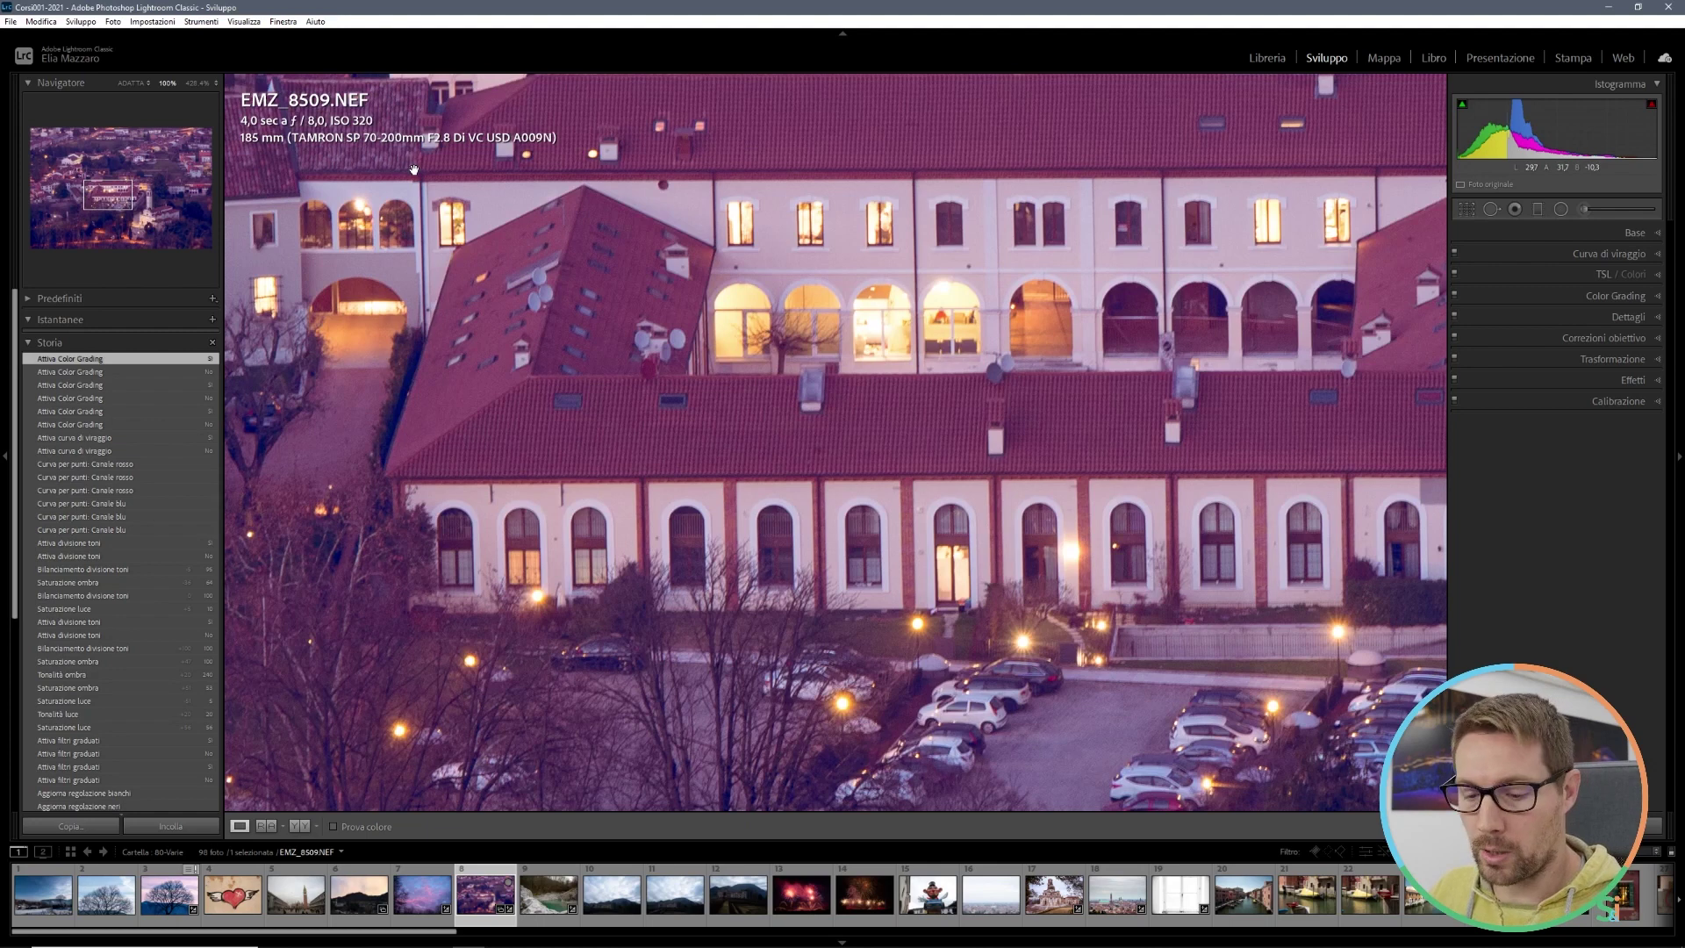
left_click(415, 171)
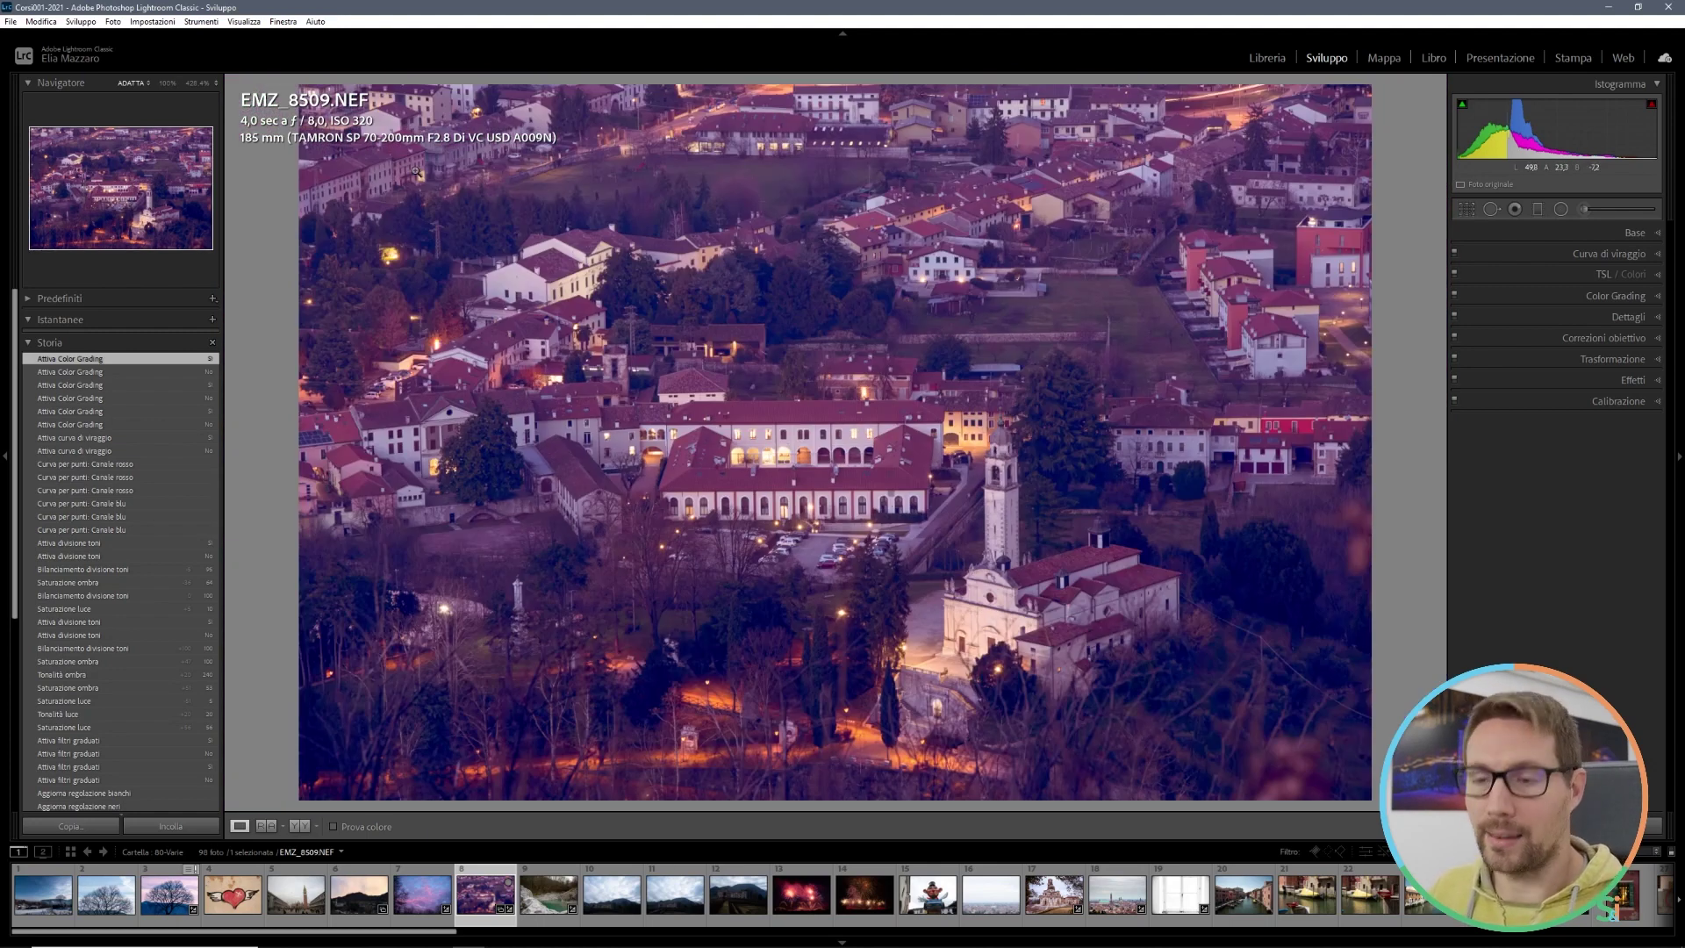
Step: Toggle close-ups again, view the building 1:1 with Z, return to Fit, and show the Aiuto menu
left_click(415, 171)
left_click(415, 170)
left_click(415, 171)
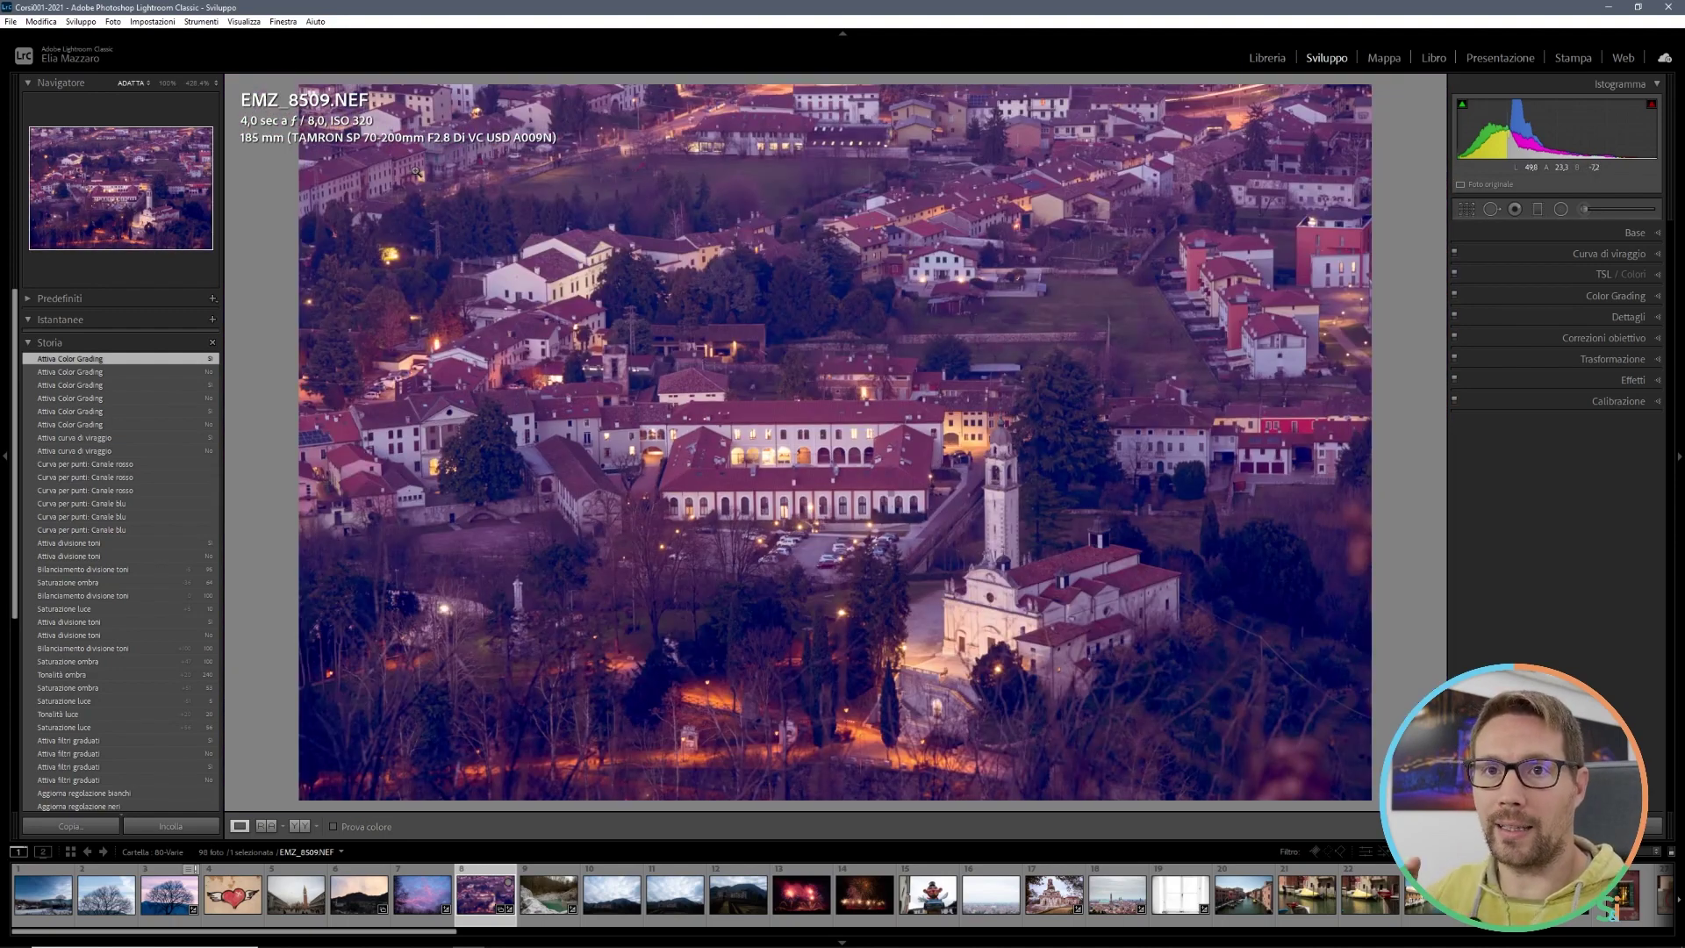
key("z")
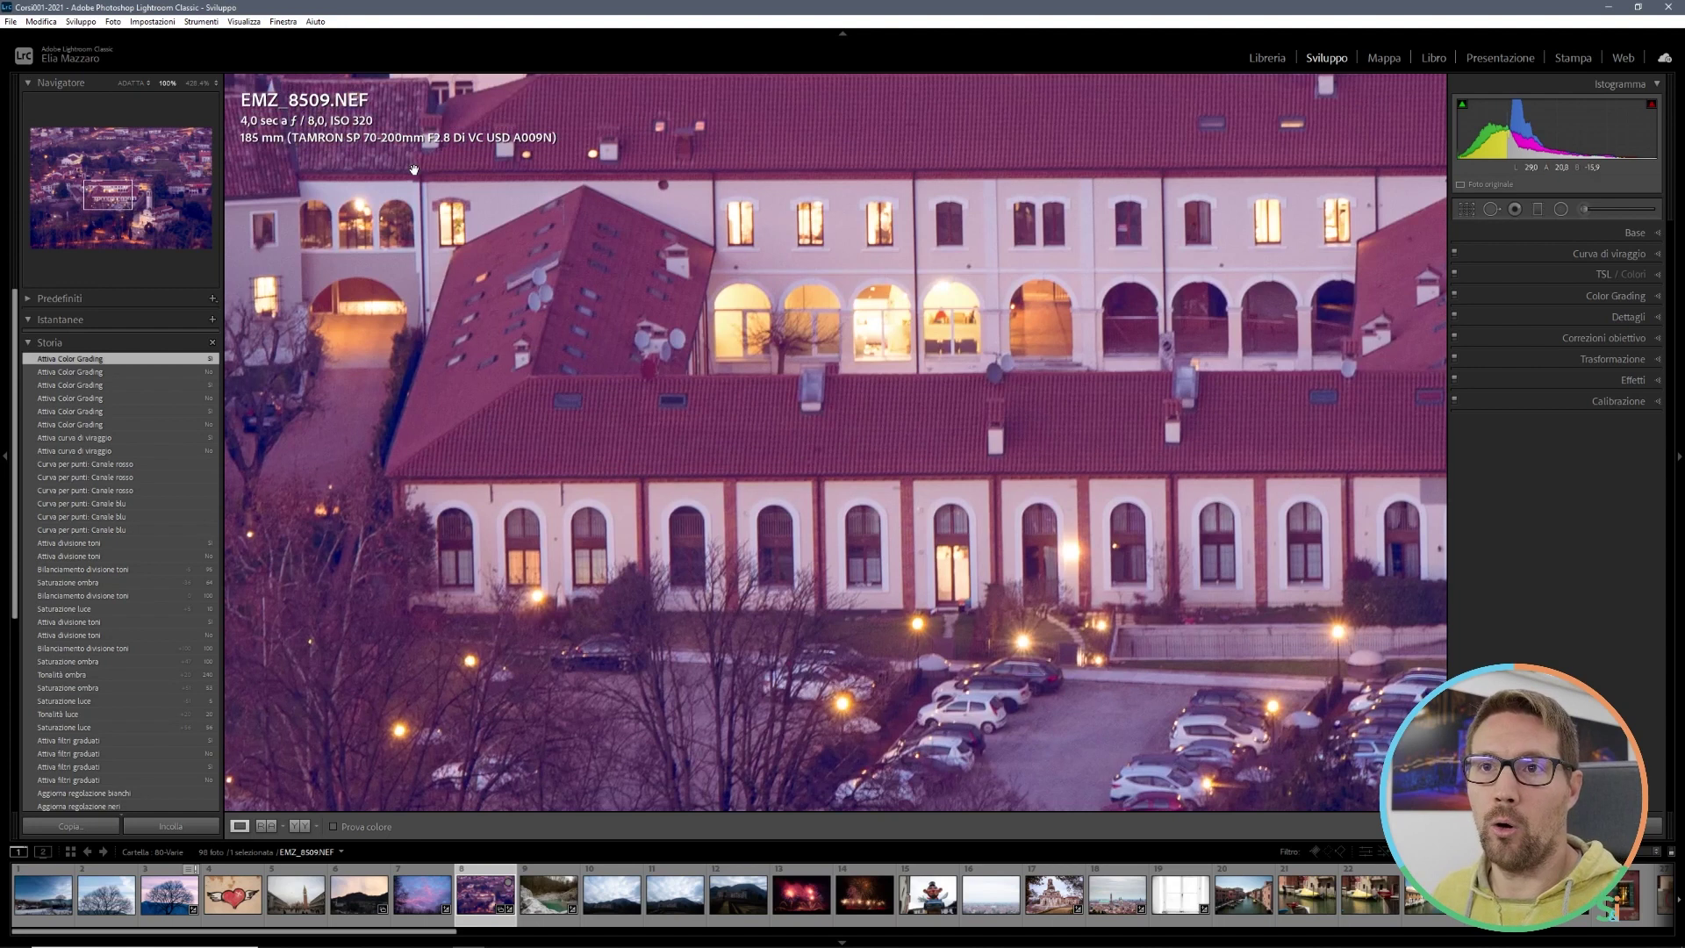
left_click(414, 169)
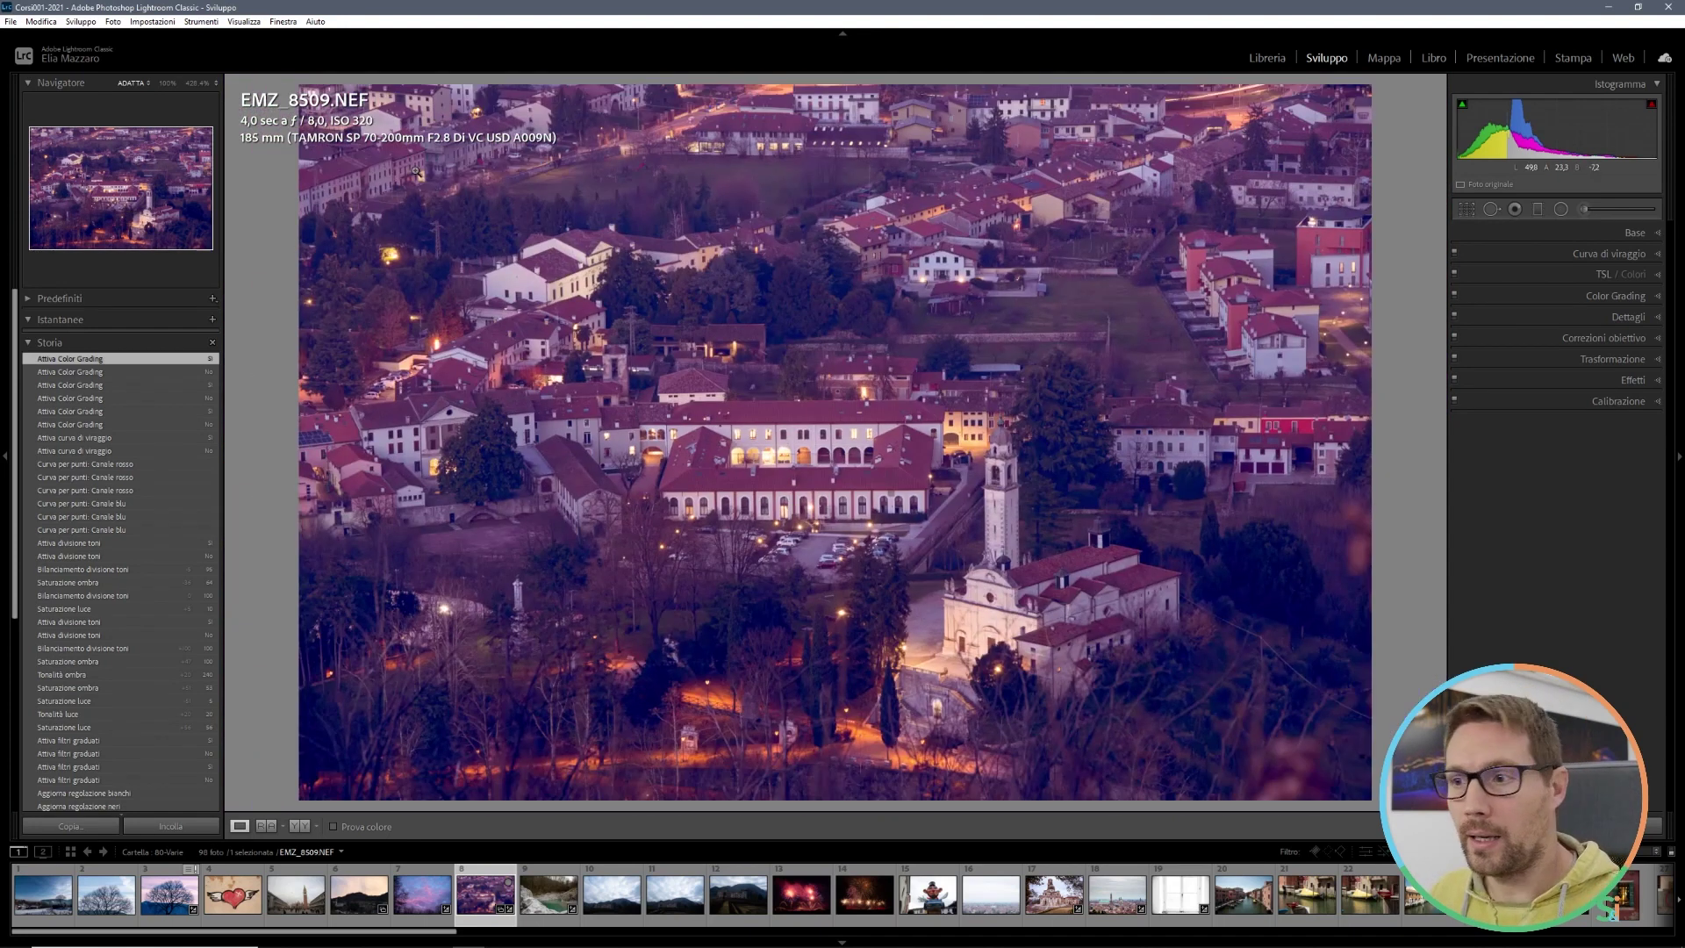
left_click(244, 21)
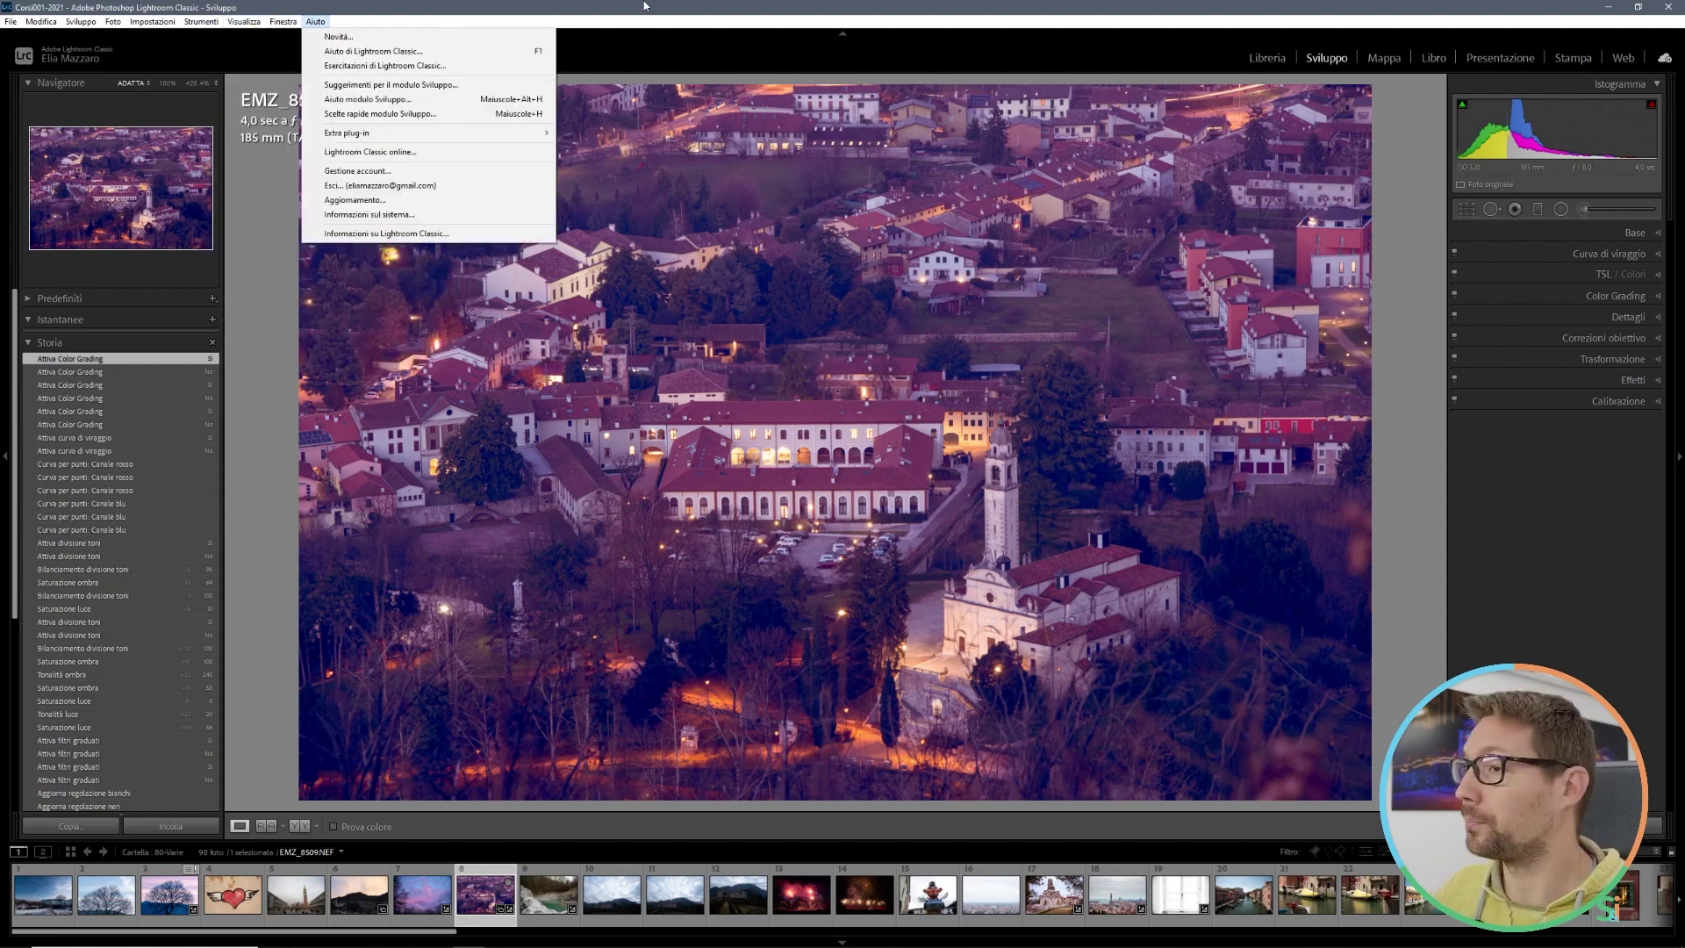
left_click(587, 13)
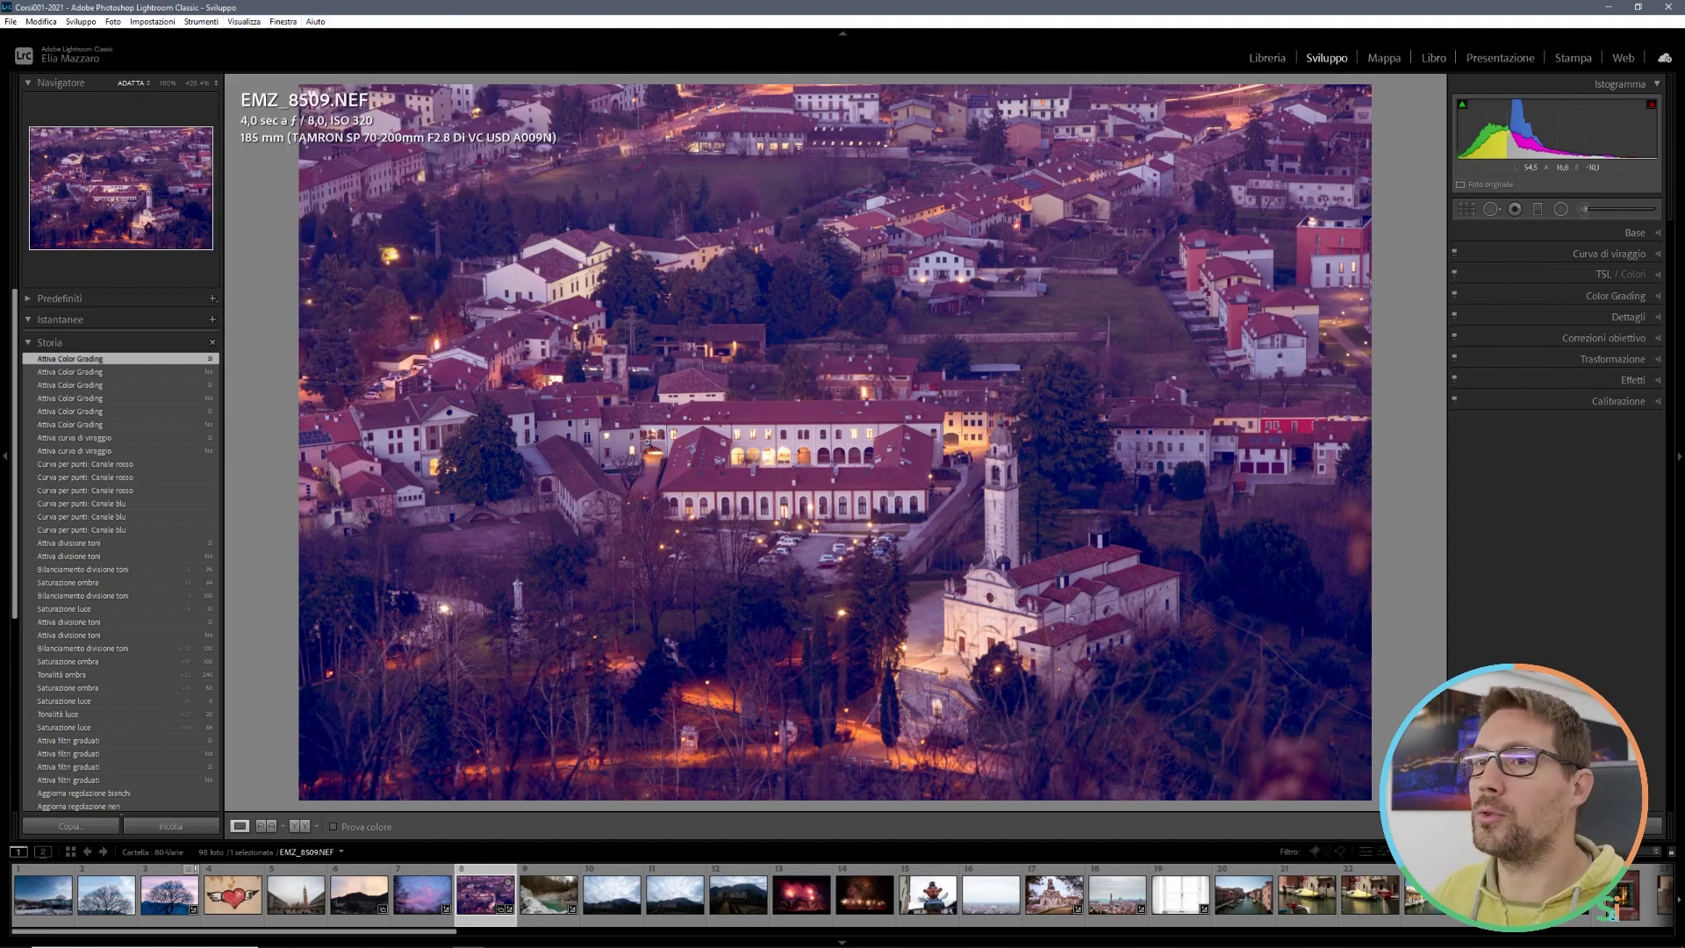
left_click(47, 23)
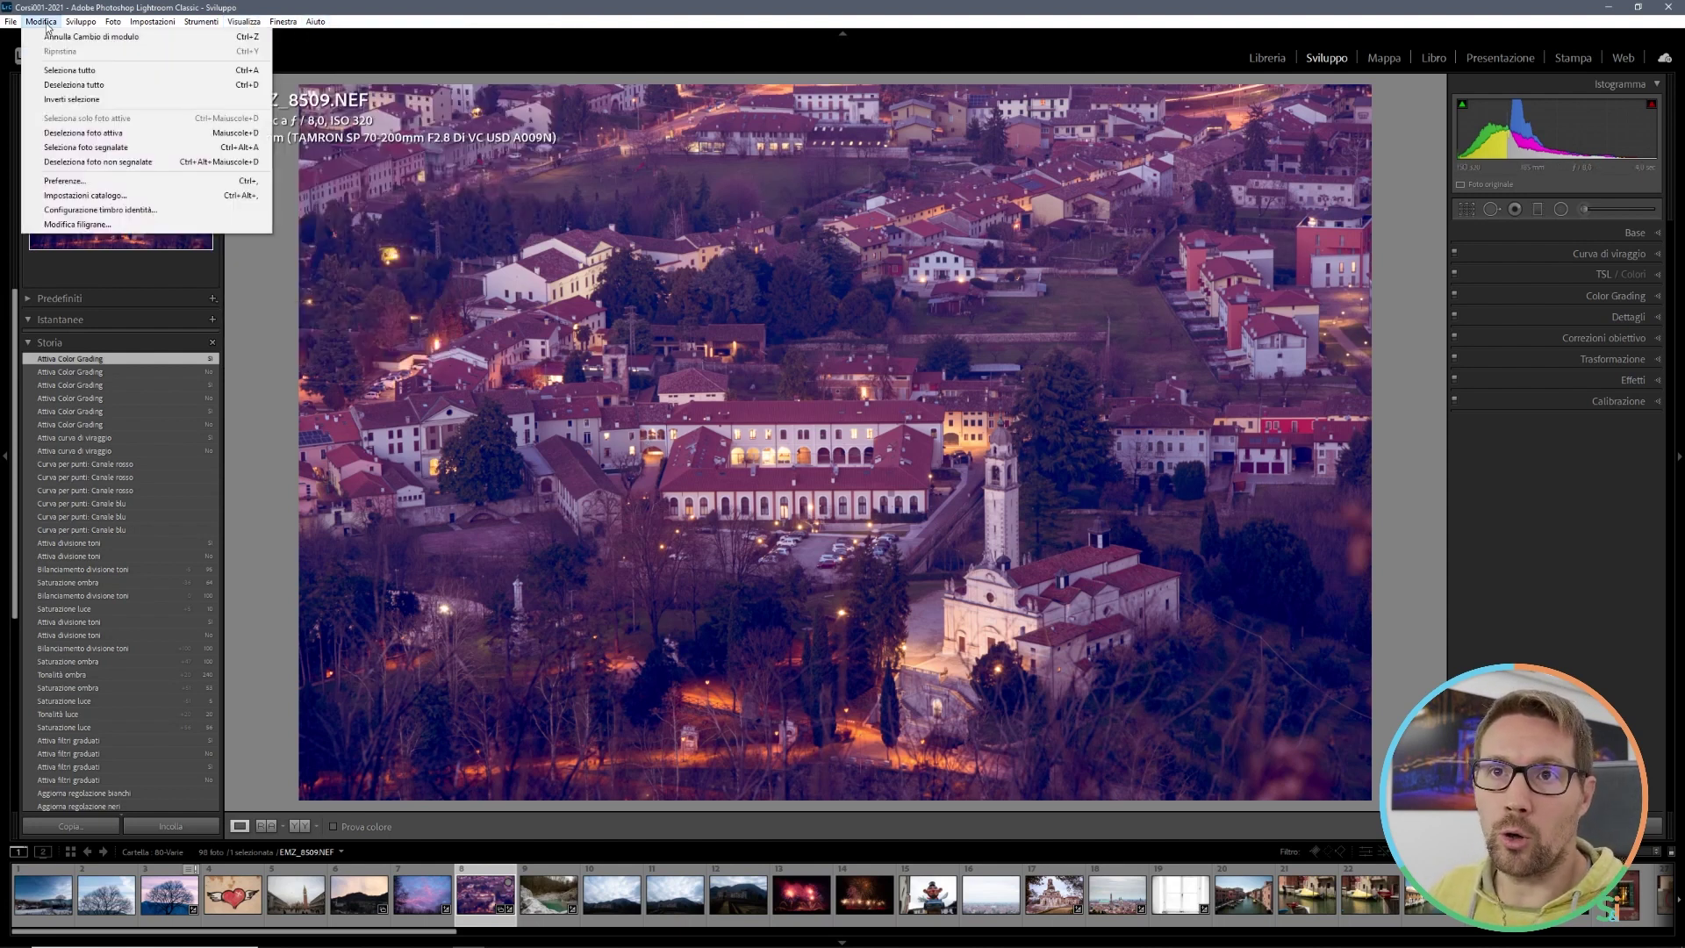
left_click(92, 187)
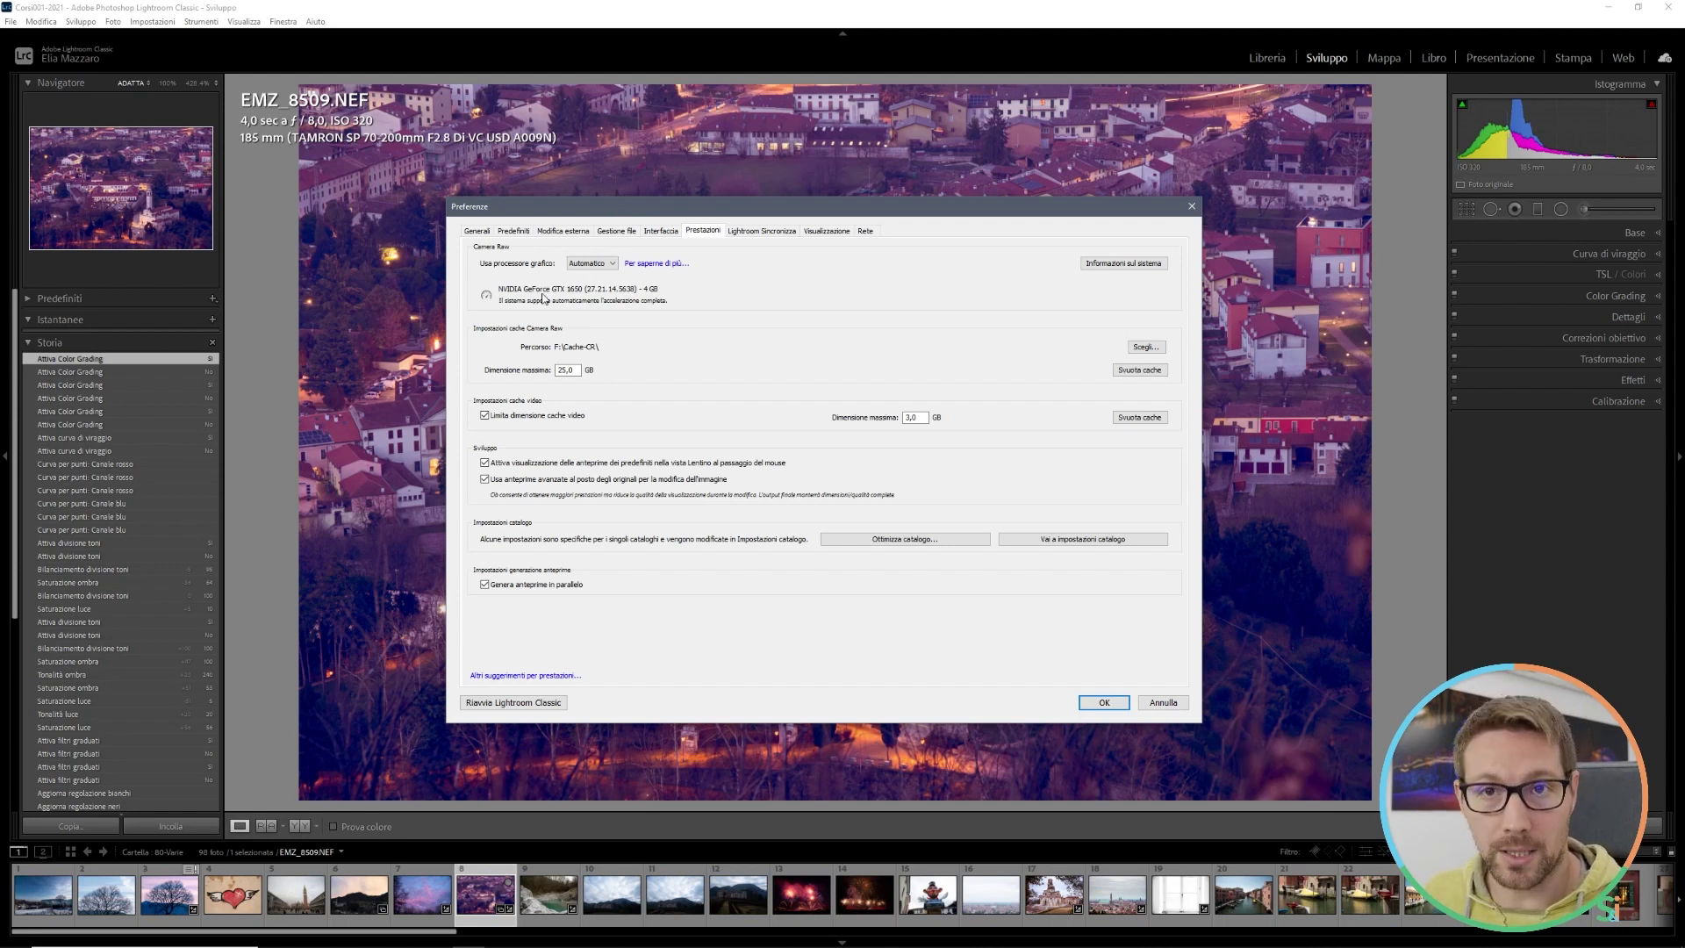
left_click(598, 263)
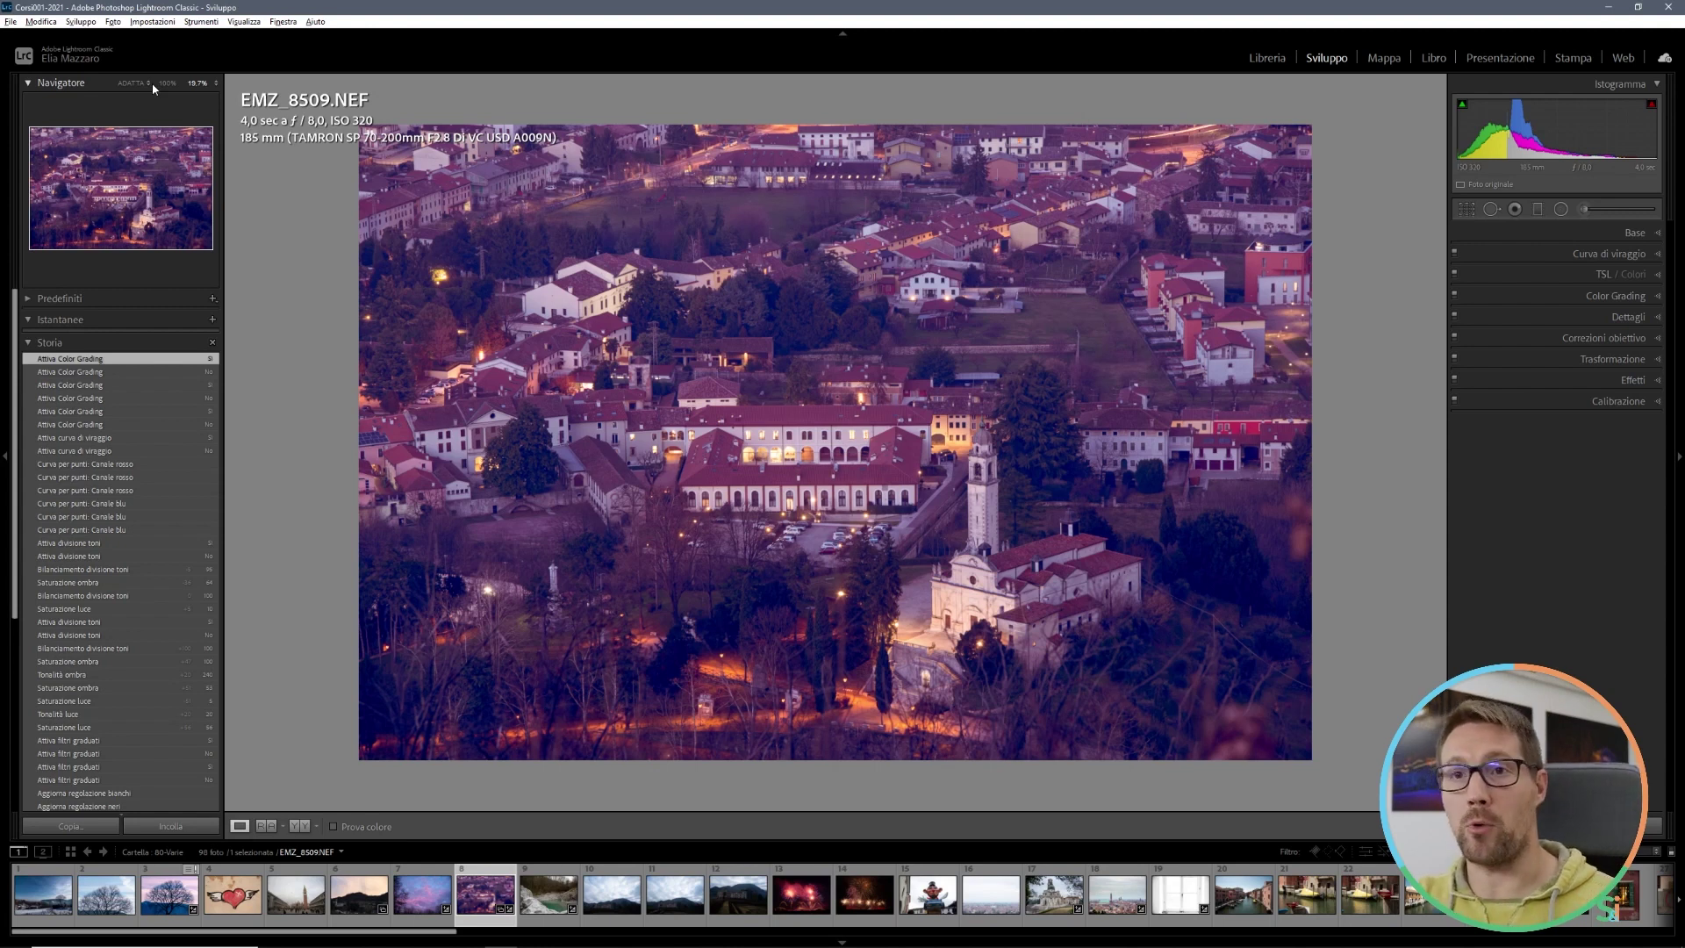
Step: Zoom into the lit building and back, then pick church photo EMZ_9796.NEF from the filmstrip
left_click(781, 442)
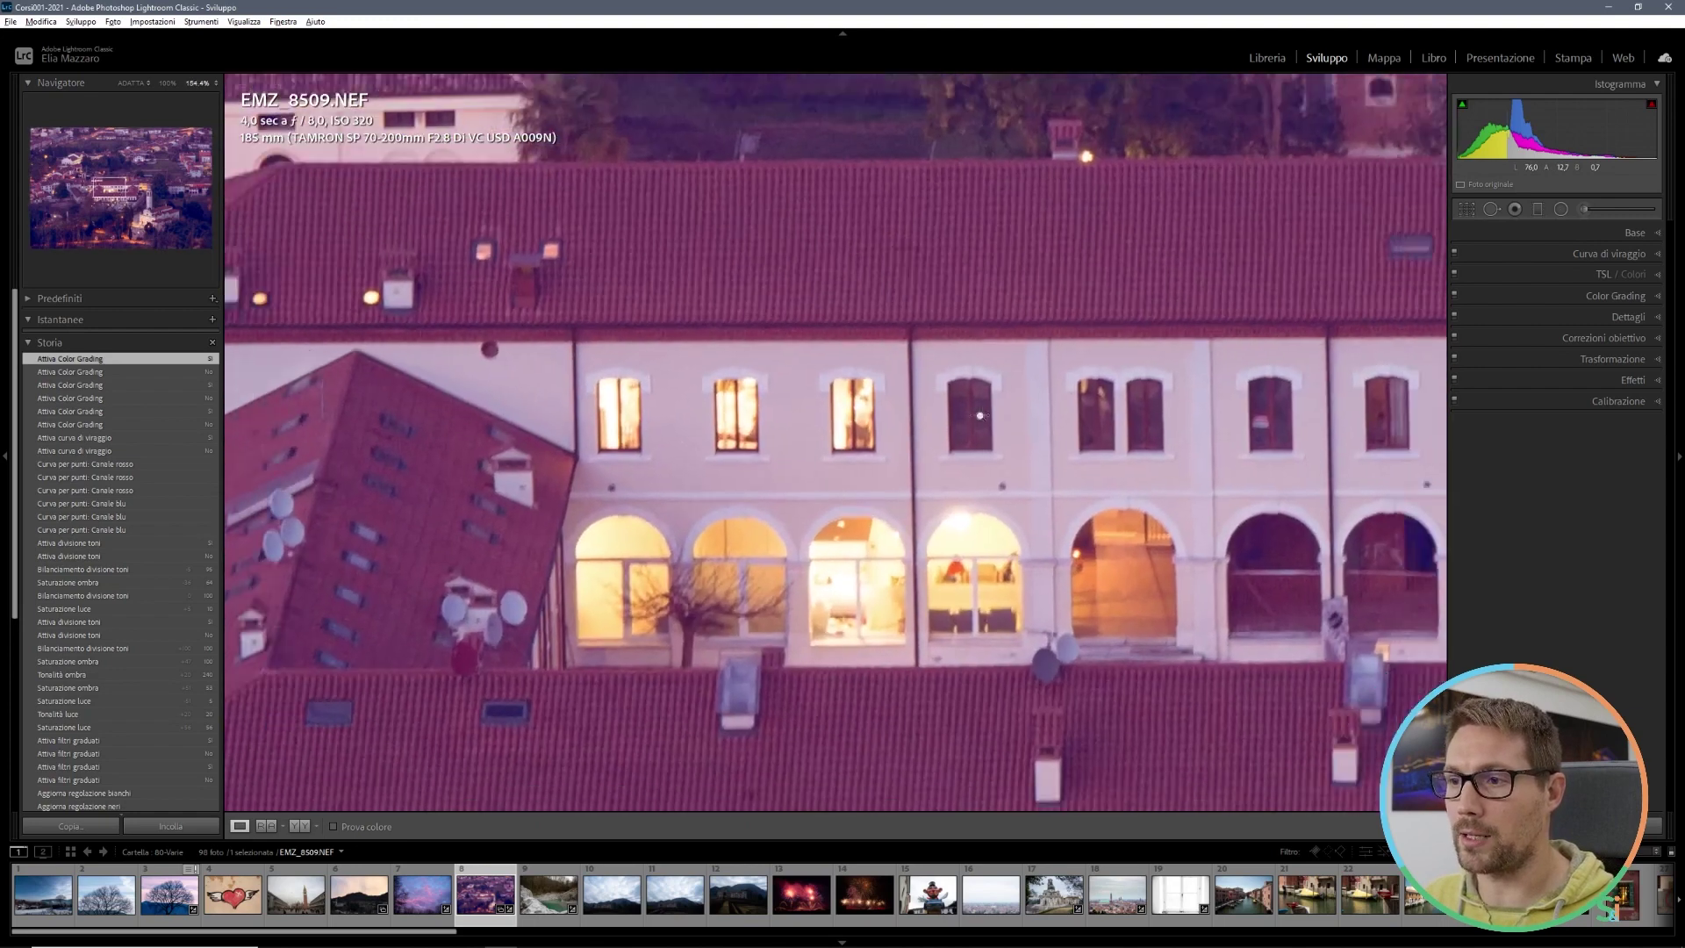
left_click(980, 415)
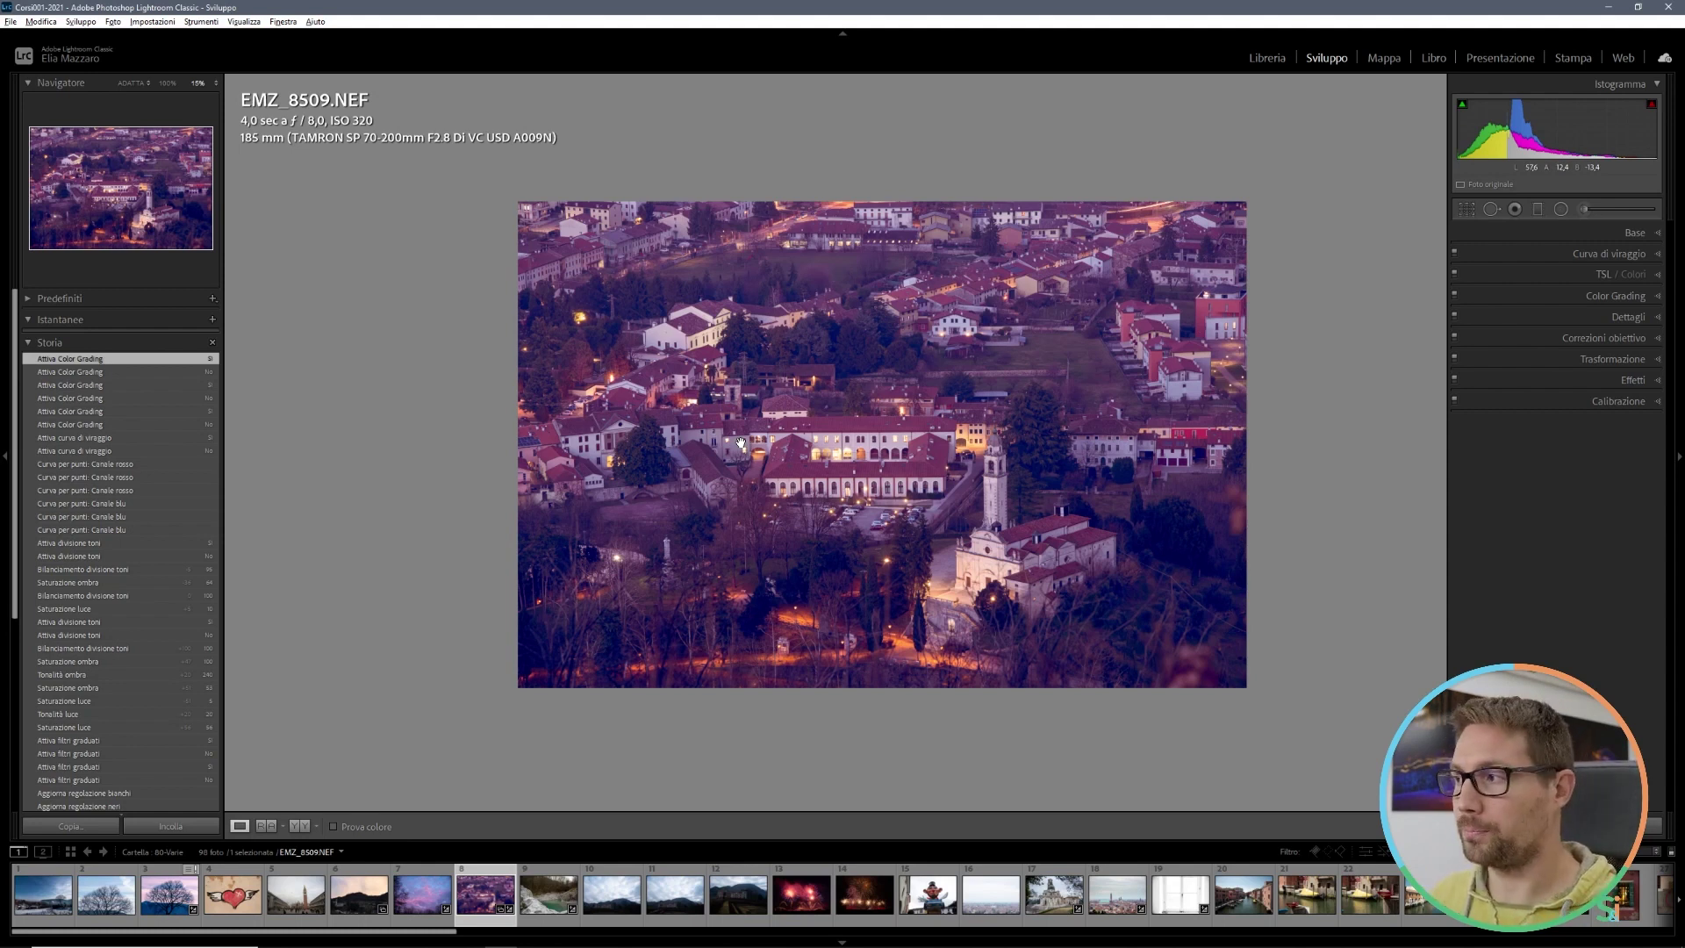
left_click(1049, 894)
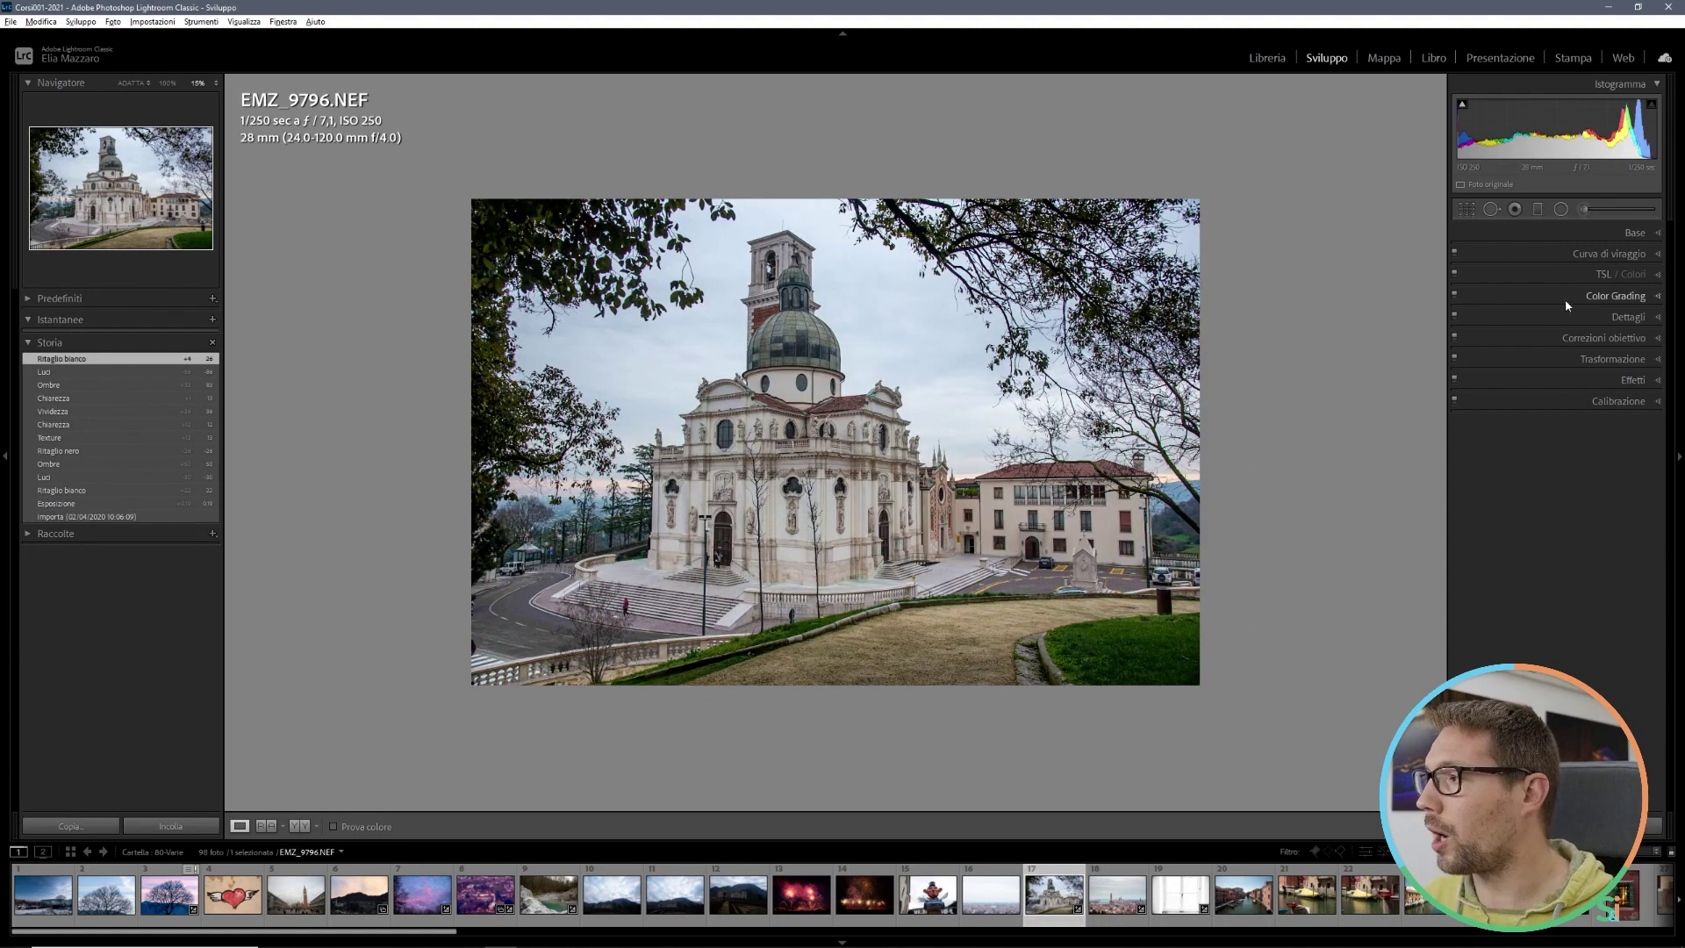
Step: Expand Color Grading for EMZ_9796, try the Global wheel, then return to the three-wheel view
left_click(1567, 298)
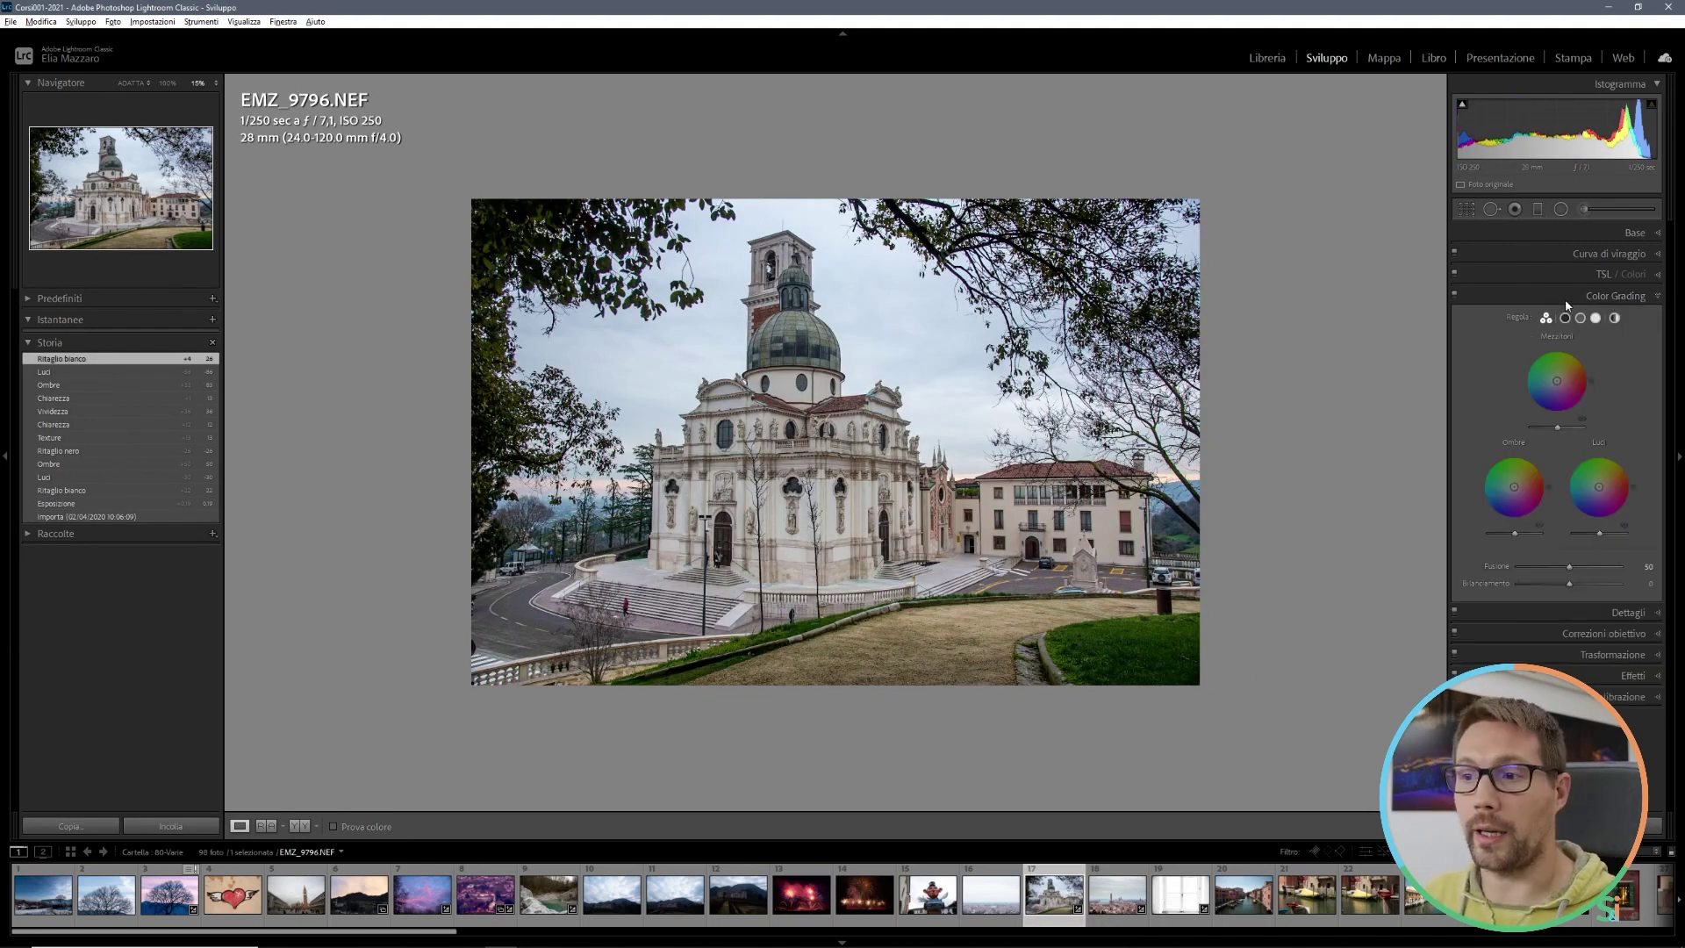
left_click(888, 412)
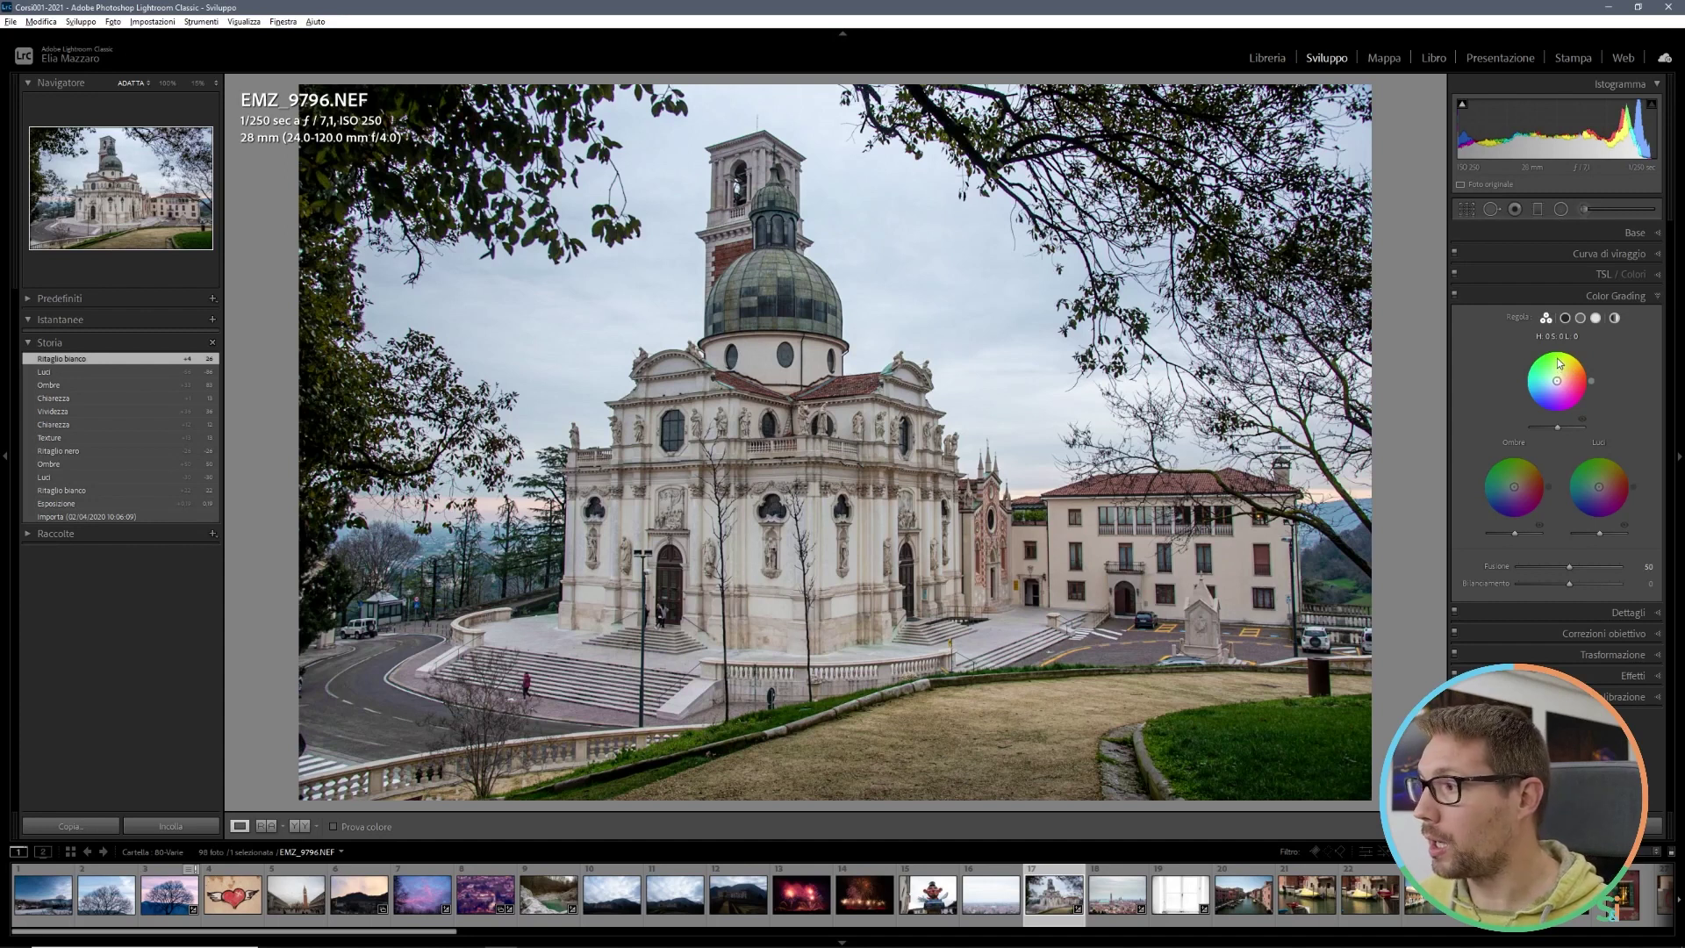
left_click(1615, 319)
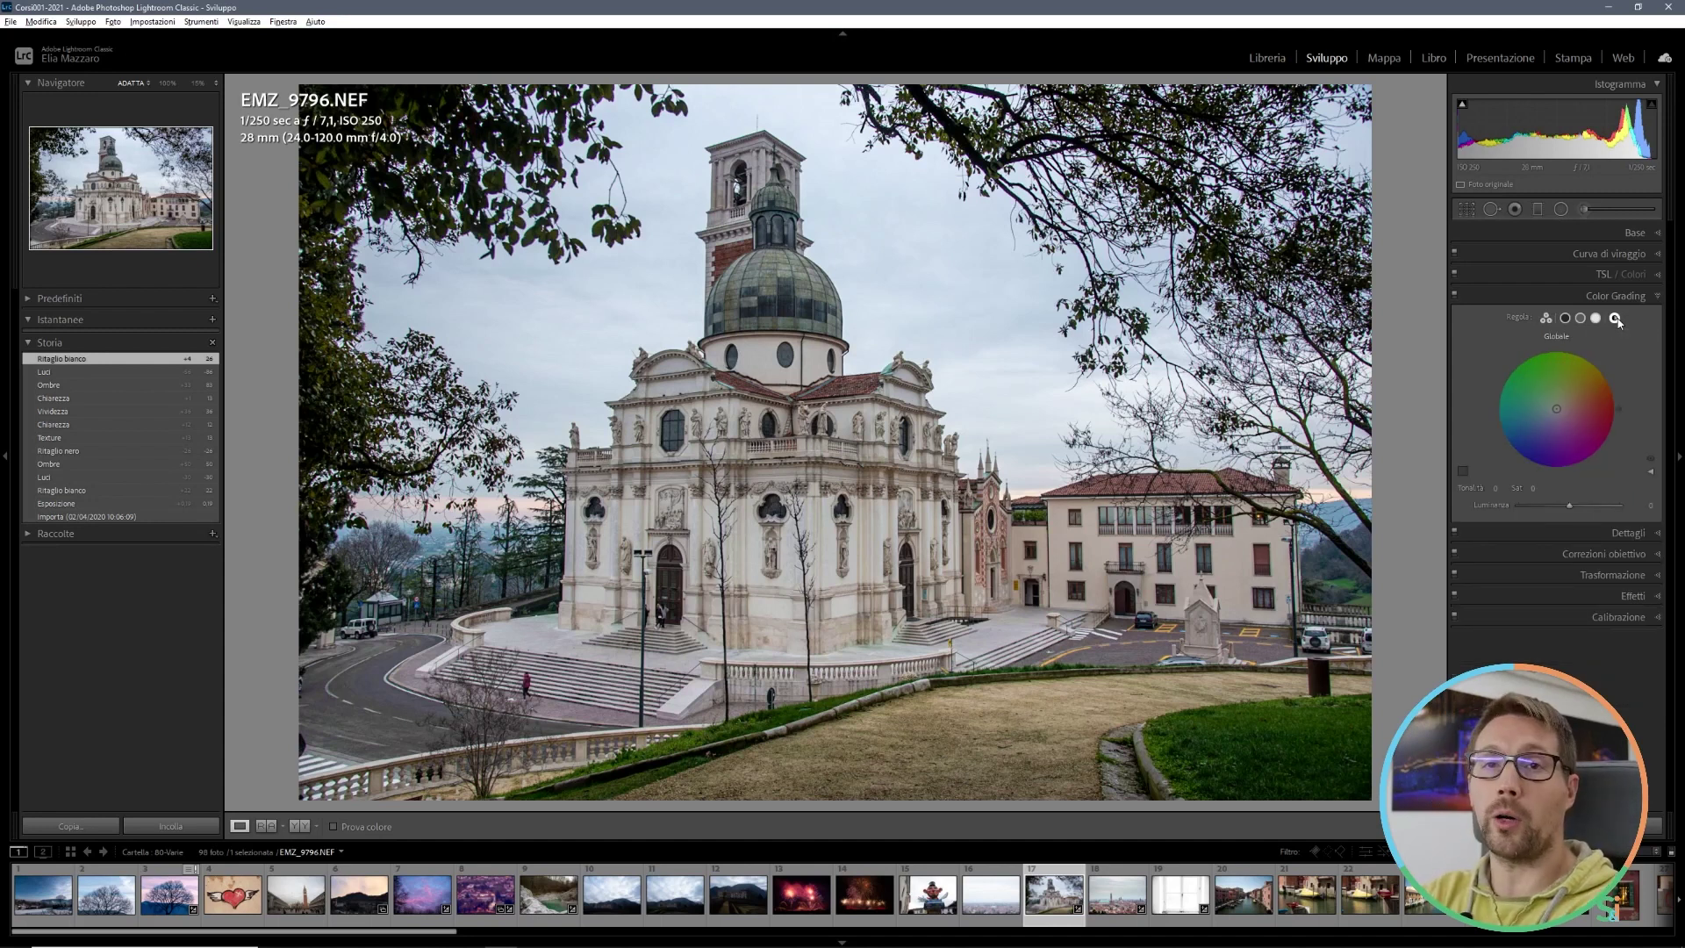
left_click(1547, 319)
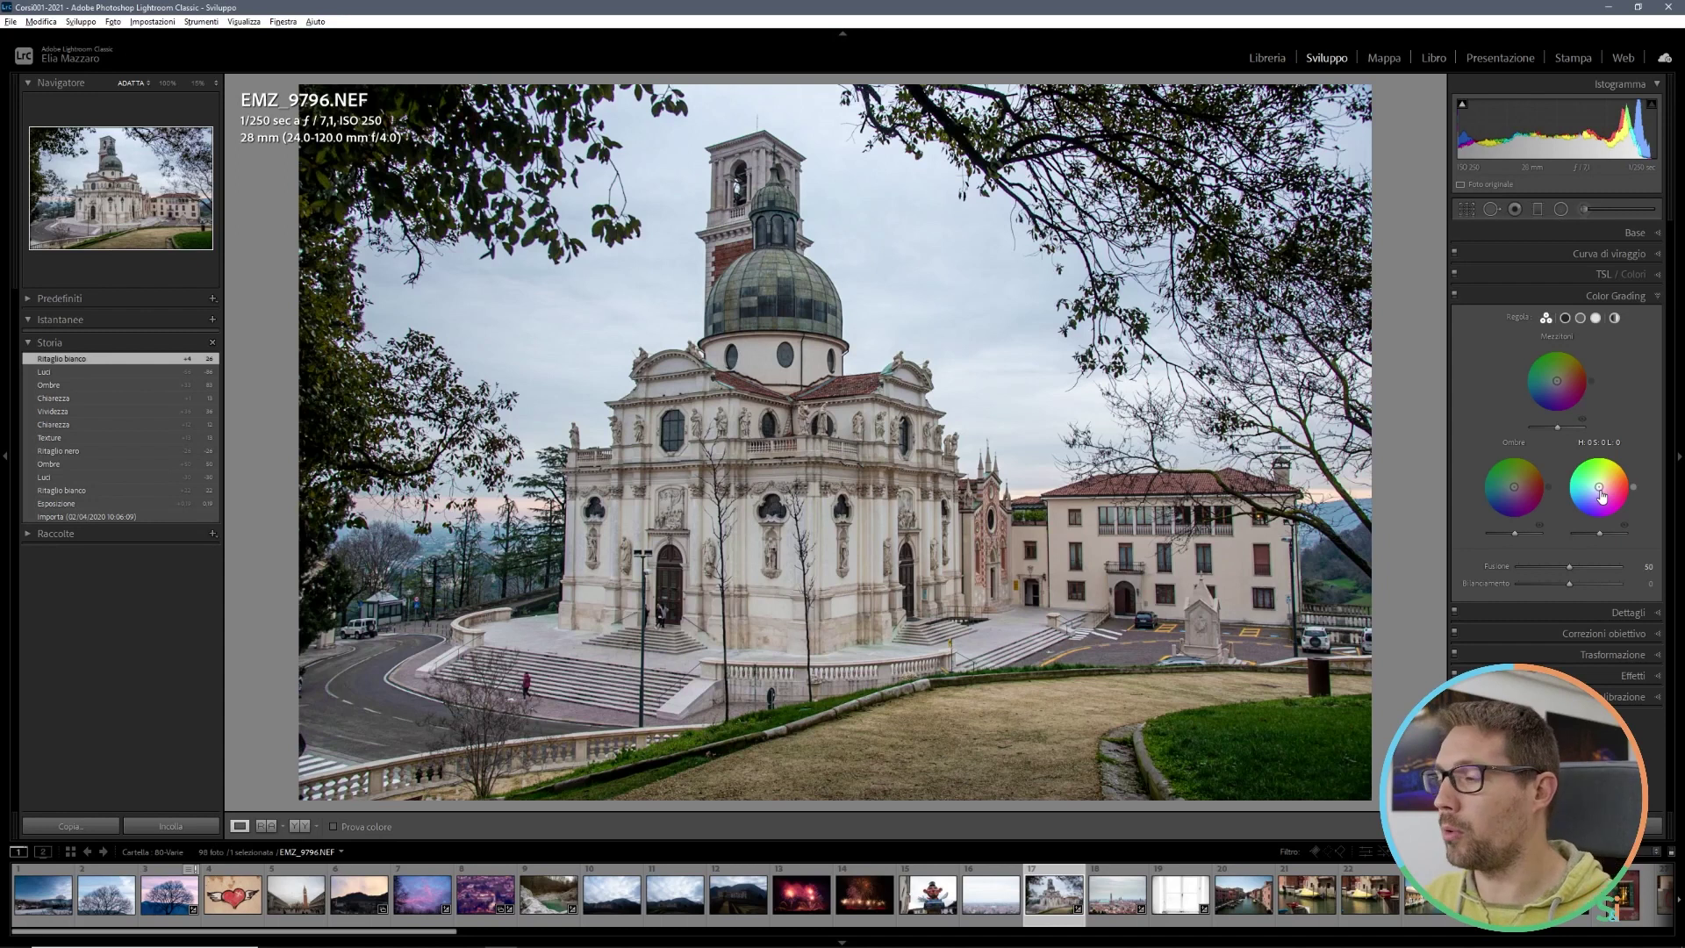
Step: Push the Highlights wheel to a strong yellow-orange near the rim and raise its luminance
mouse_move(1599, 486)
left_mouse_down()
mouse_move(1625, 490)
mouse_move(1612, 488)
mouse_move(1641, 441)
left_mouse_up()
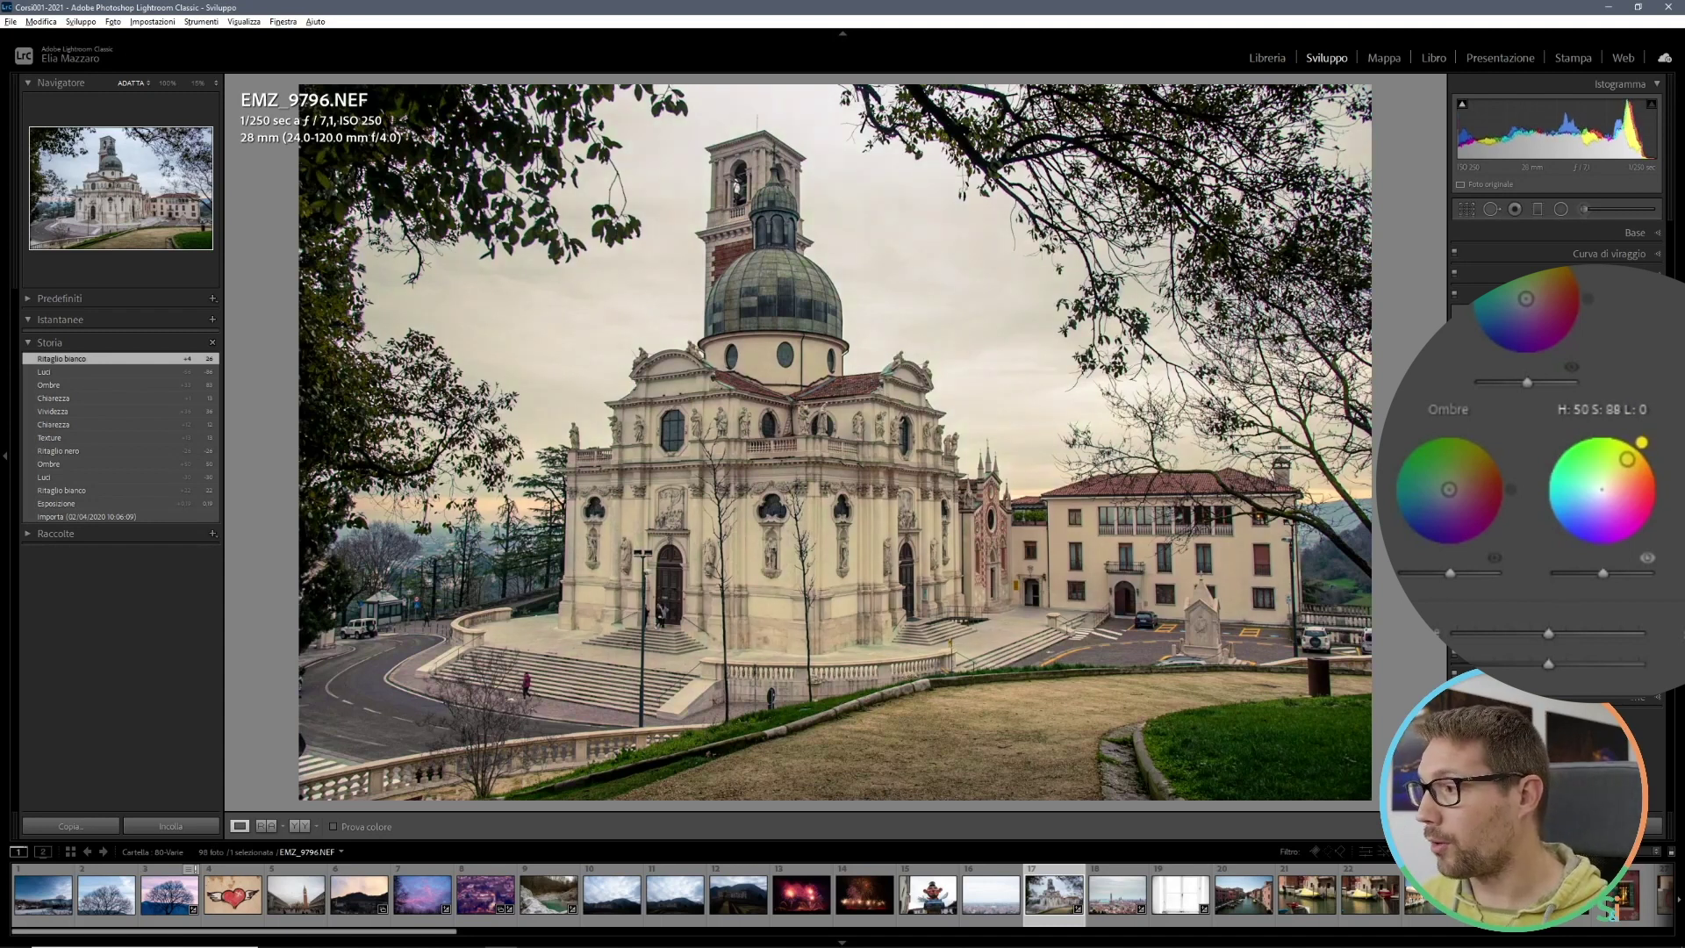
left_click_drag(1622, 463, 1628, 474)
mouse_move(1603, 572)
left_mouse_down()
mouse_move(1638, 572)
mouse_move(1600, 539)
mouse_move(1613, 548)
left_mouse_up()
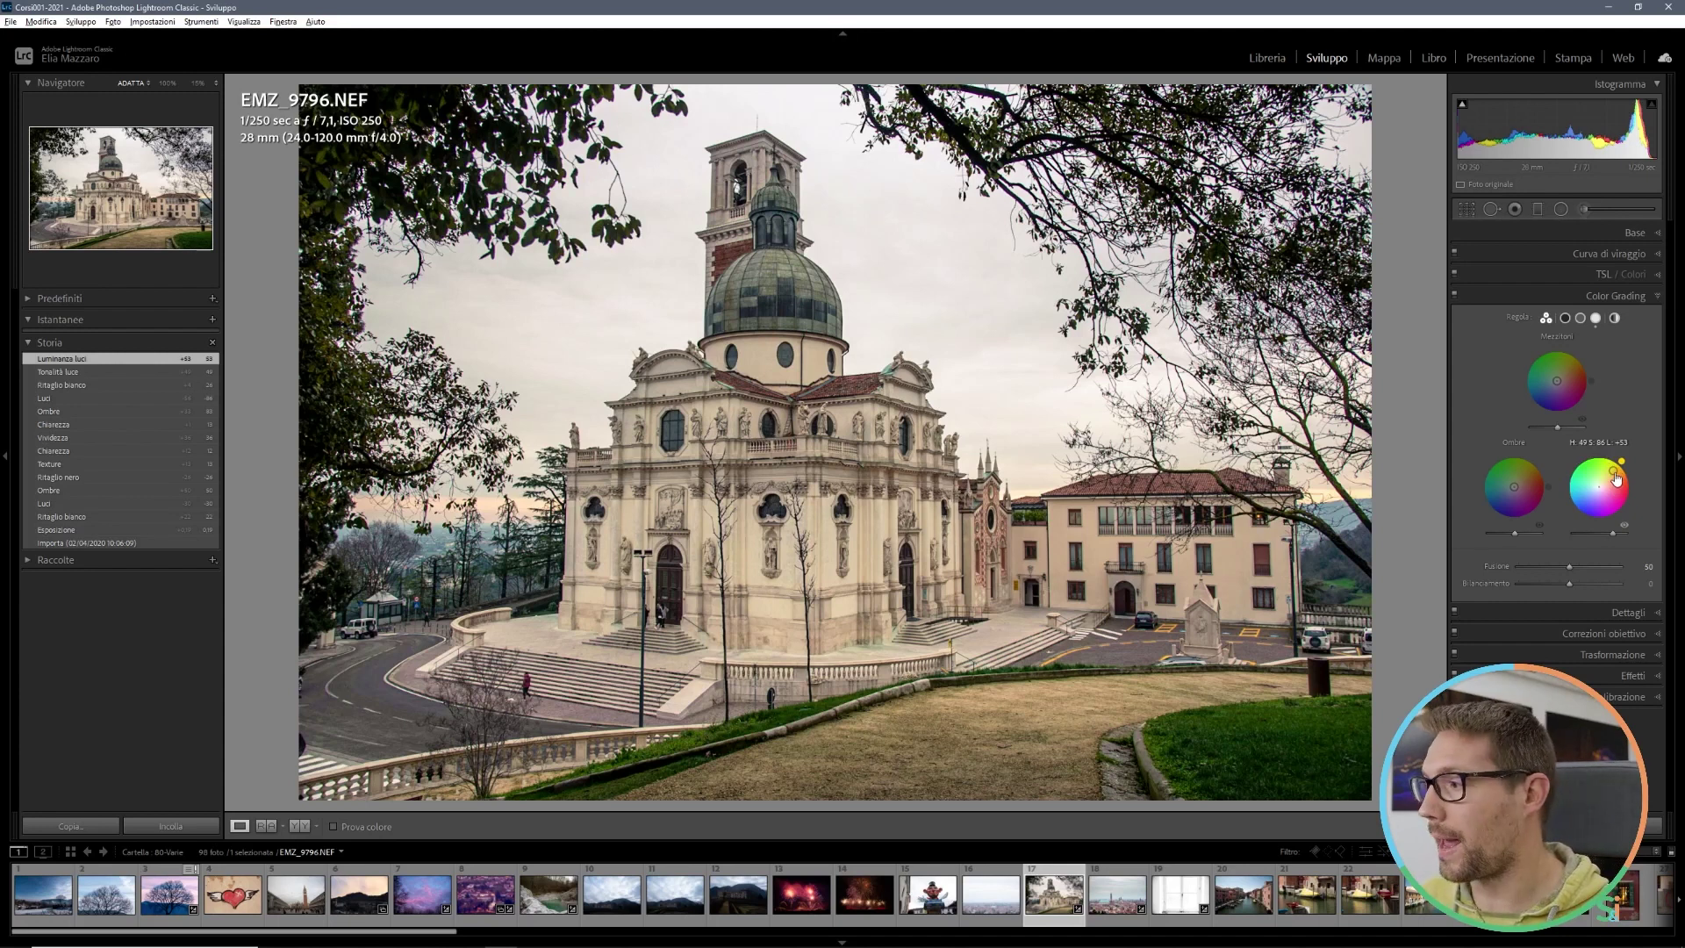
Step: Move the Highlights wheel between neutral and saturated tints, adjust luminance, ending on a cool blue tint
left_click_drag(1613, 470, 1599, 487)
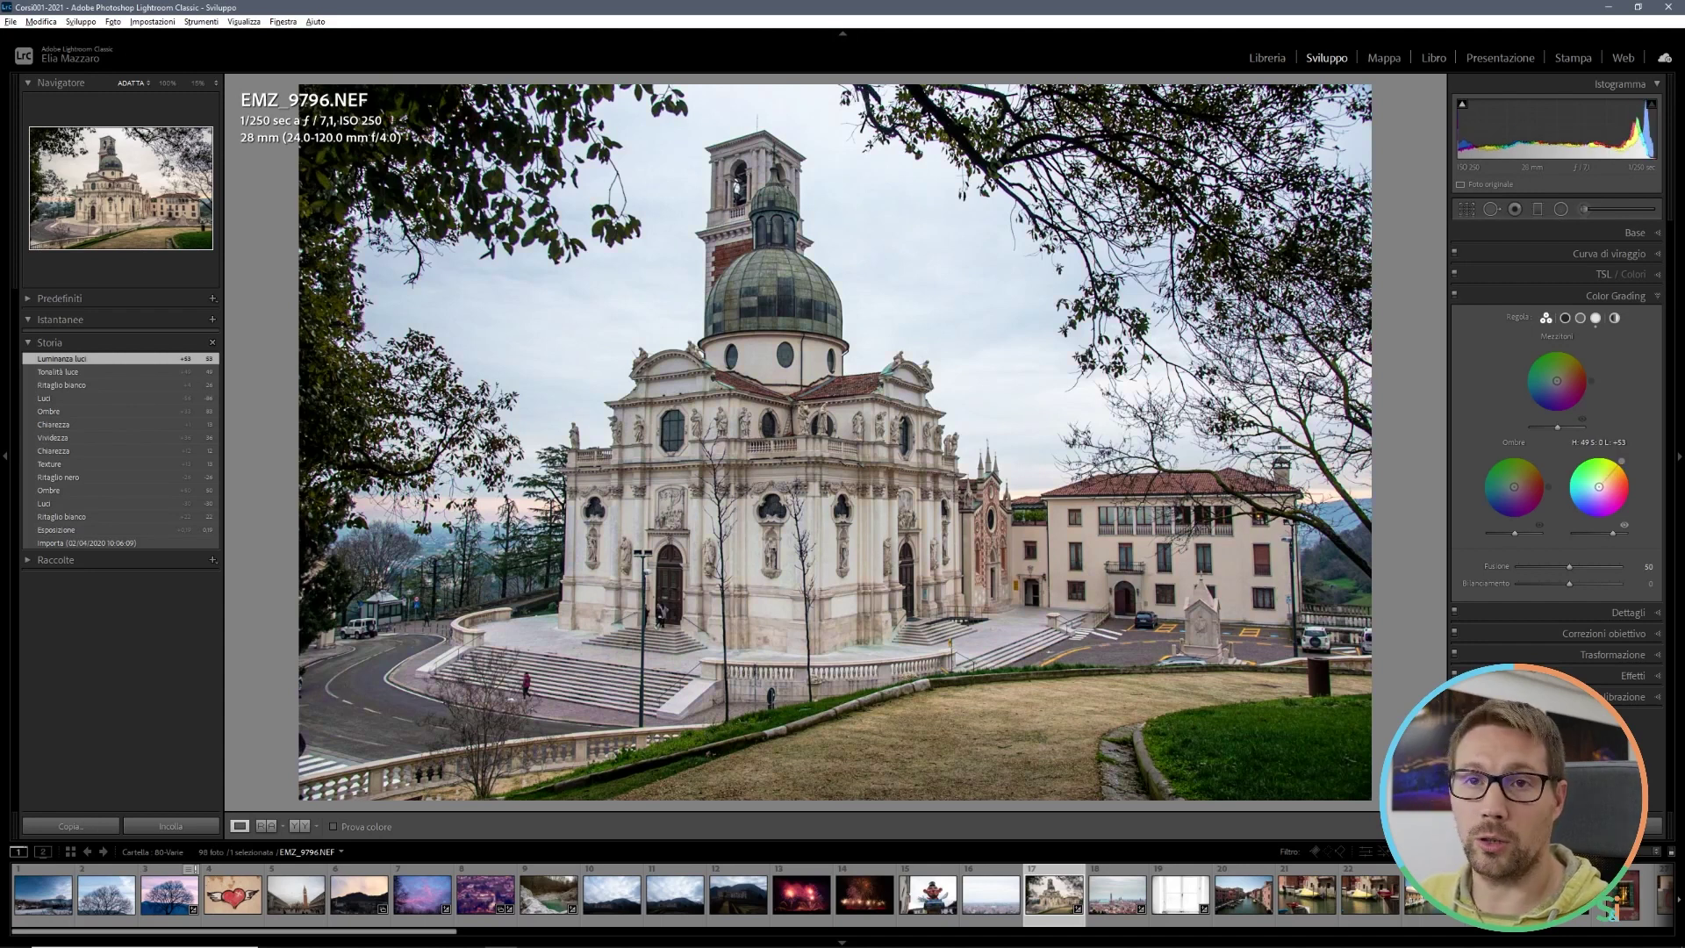
mouse_move(1599, 486)
left_mouse_down()
mouse_move(1620, 464)
mouse_move(1594, 452)
mouse_move(1633, 490)
mouse_move(1618, 457)
left_mouse_up()
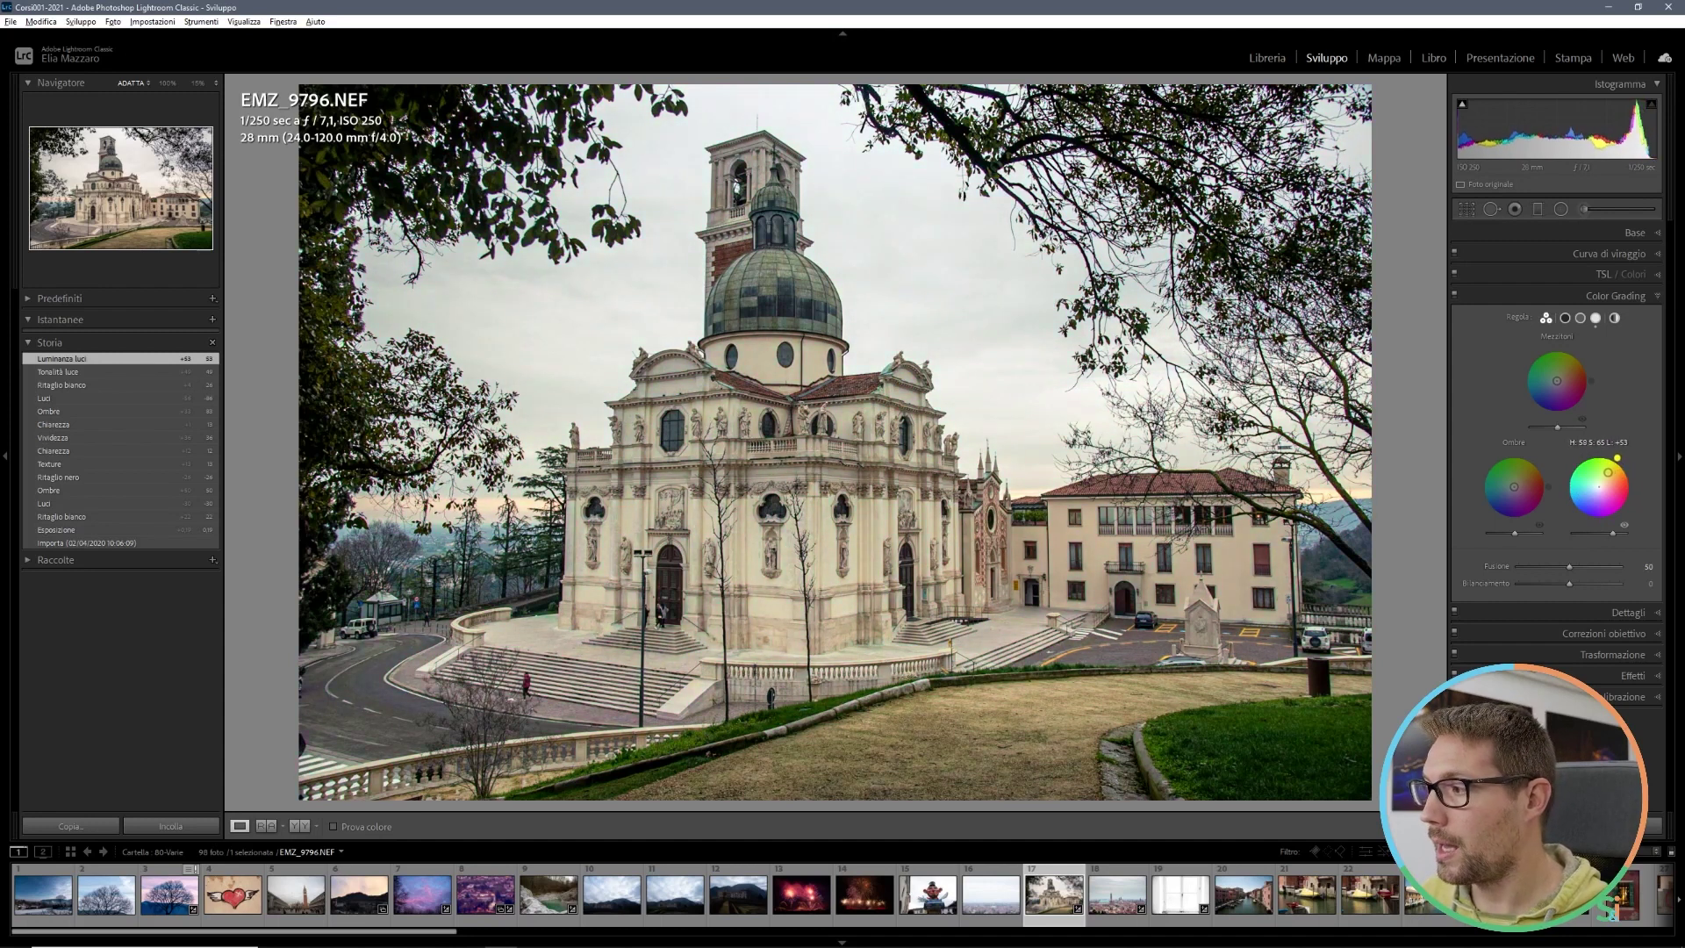
mouse_move(1614, 533)
left_mouse_down()
mouse_move(1597, 533)
mouse_move(1616, 533)
left_mouse_up()
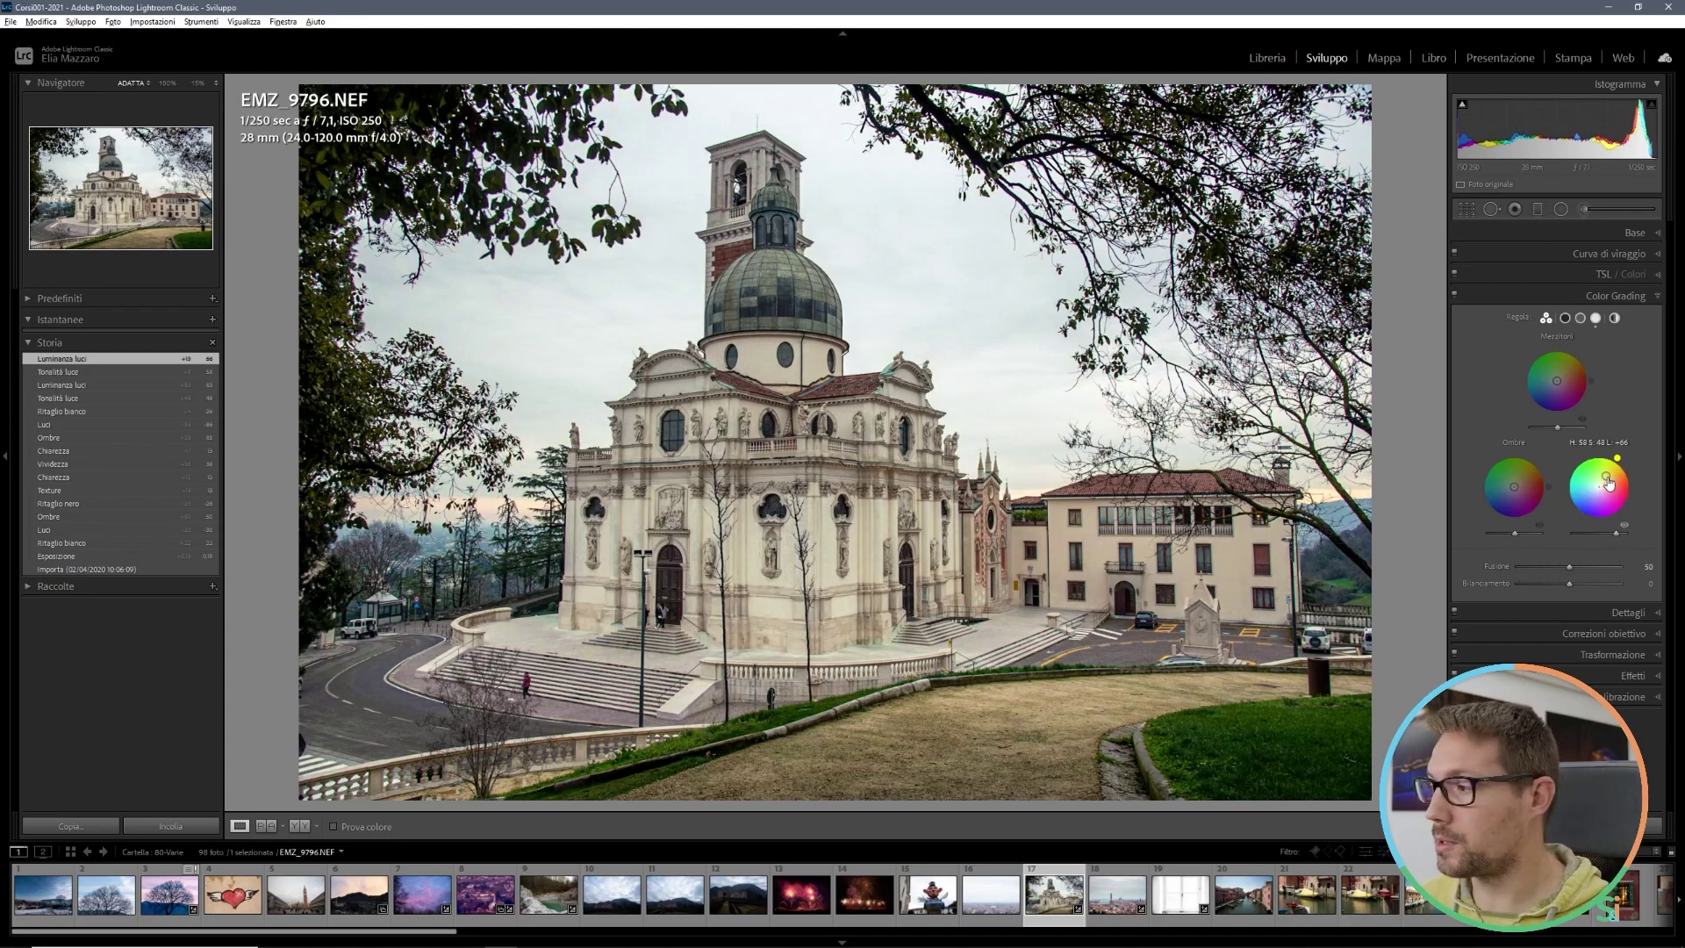
left_click_drag(1609, 480, 1609, 478)
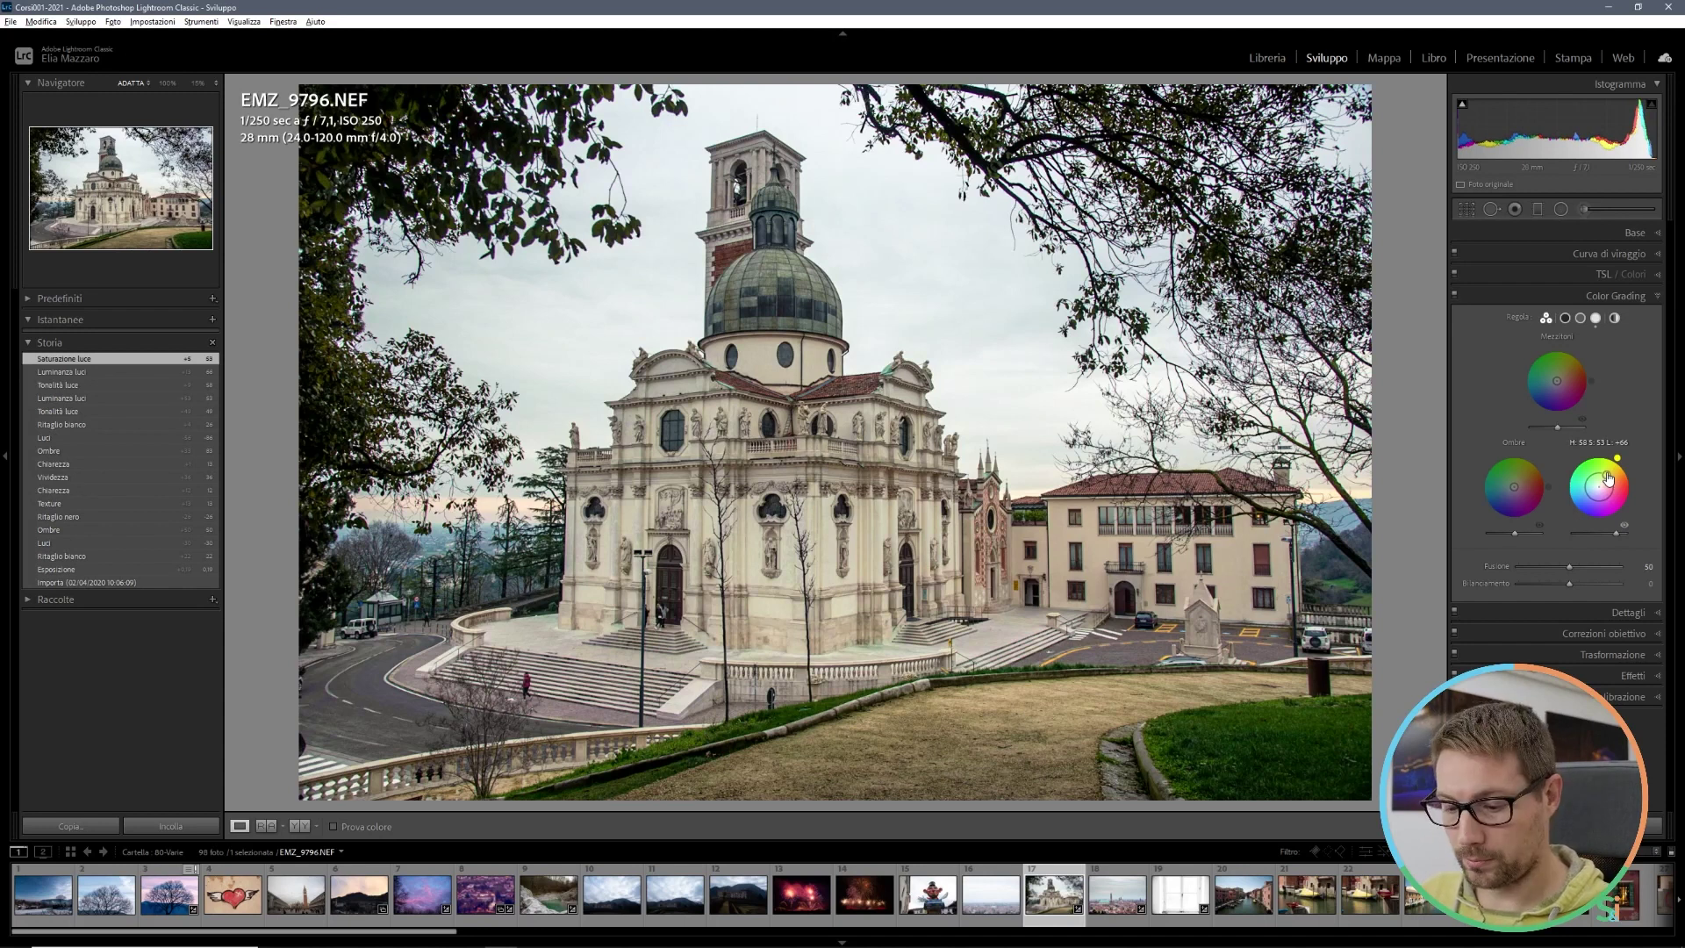
mouse_move(1619, 458)
left_mouse_down()
mouse_move(1567, 498)
mouse_move(1584, 517)
mouse_move(1571, 506)
mouse_move(1593, 473)
mouse_move(1589, 496)
left_mouse_up()
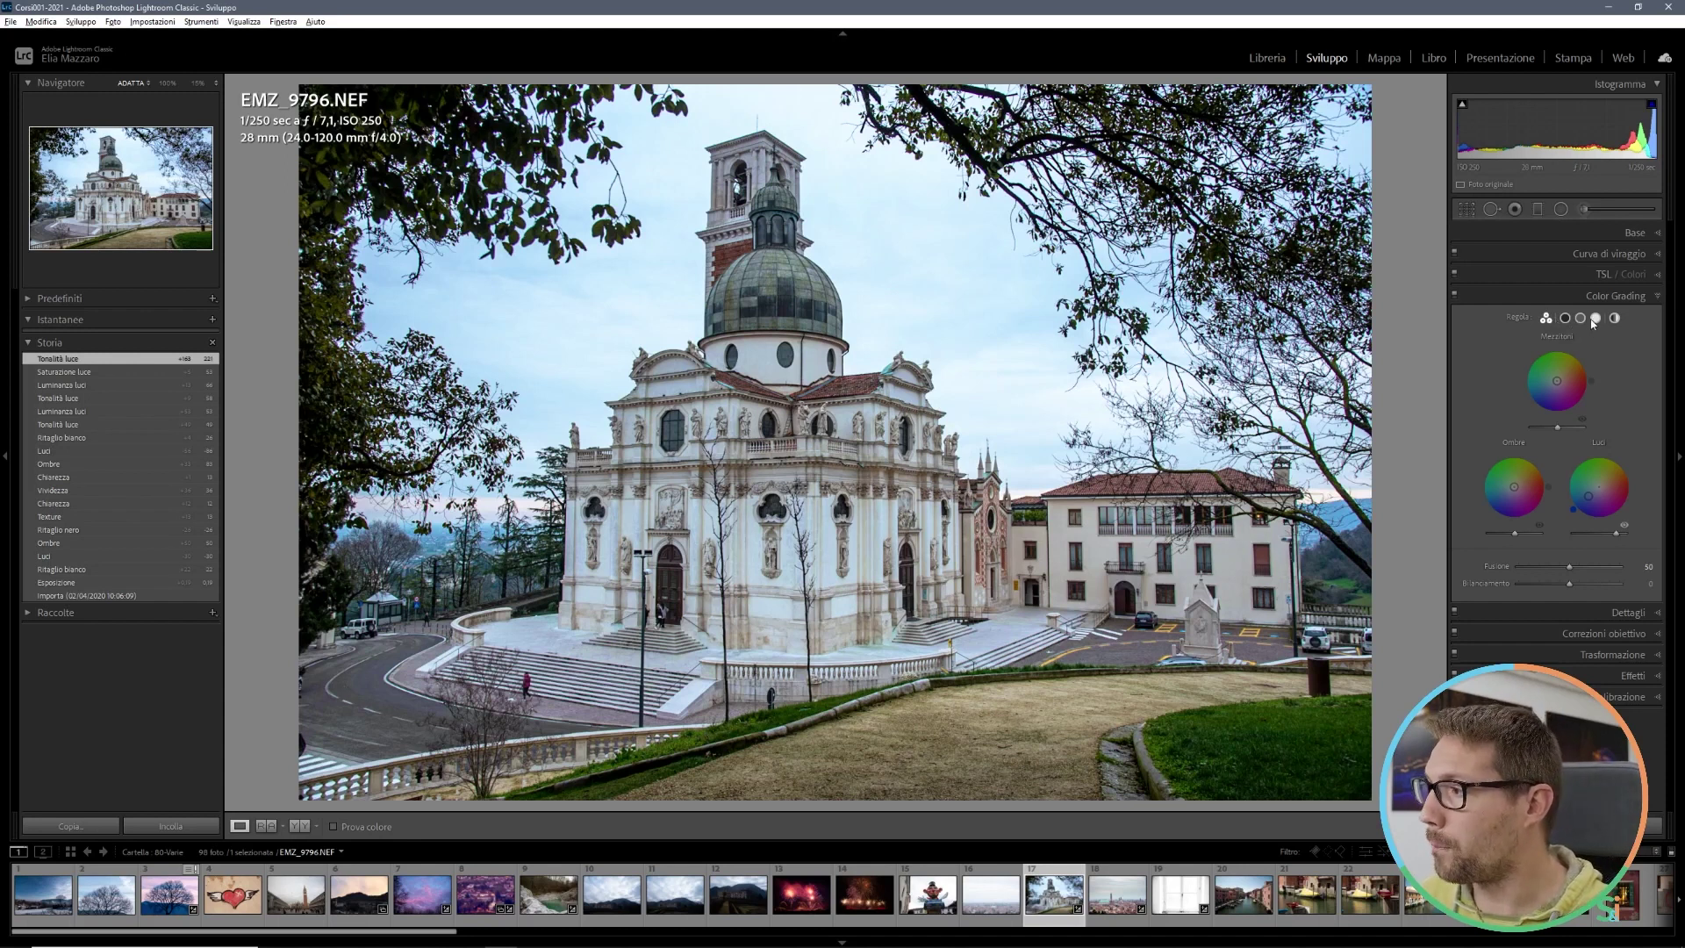
Step: Preview the individual Midtones and Highlights wheels in Color Grading
left_click(1565, 318)
left_click(1580, 318)
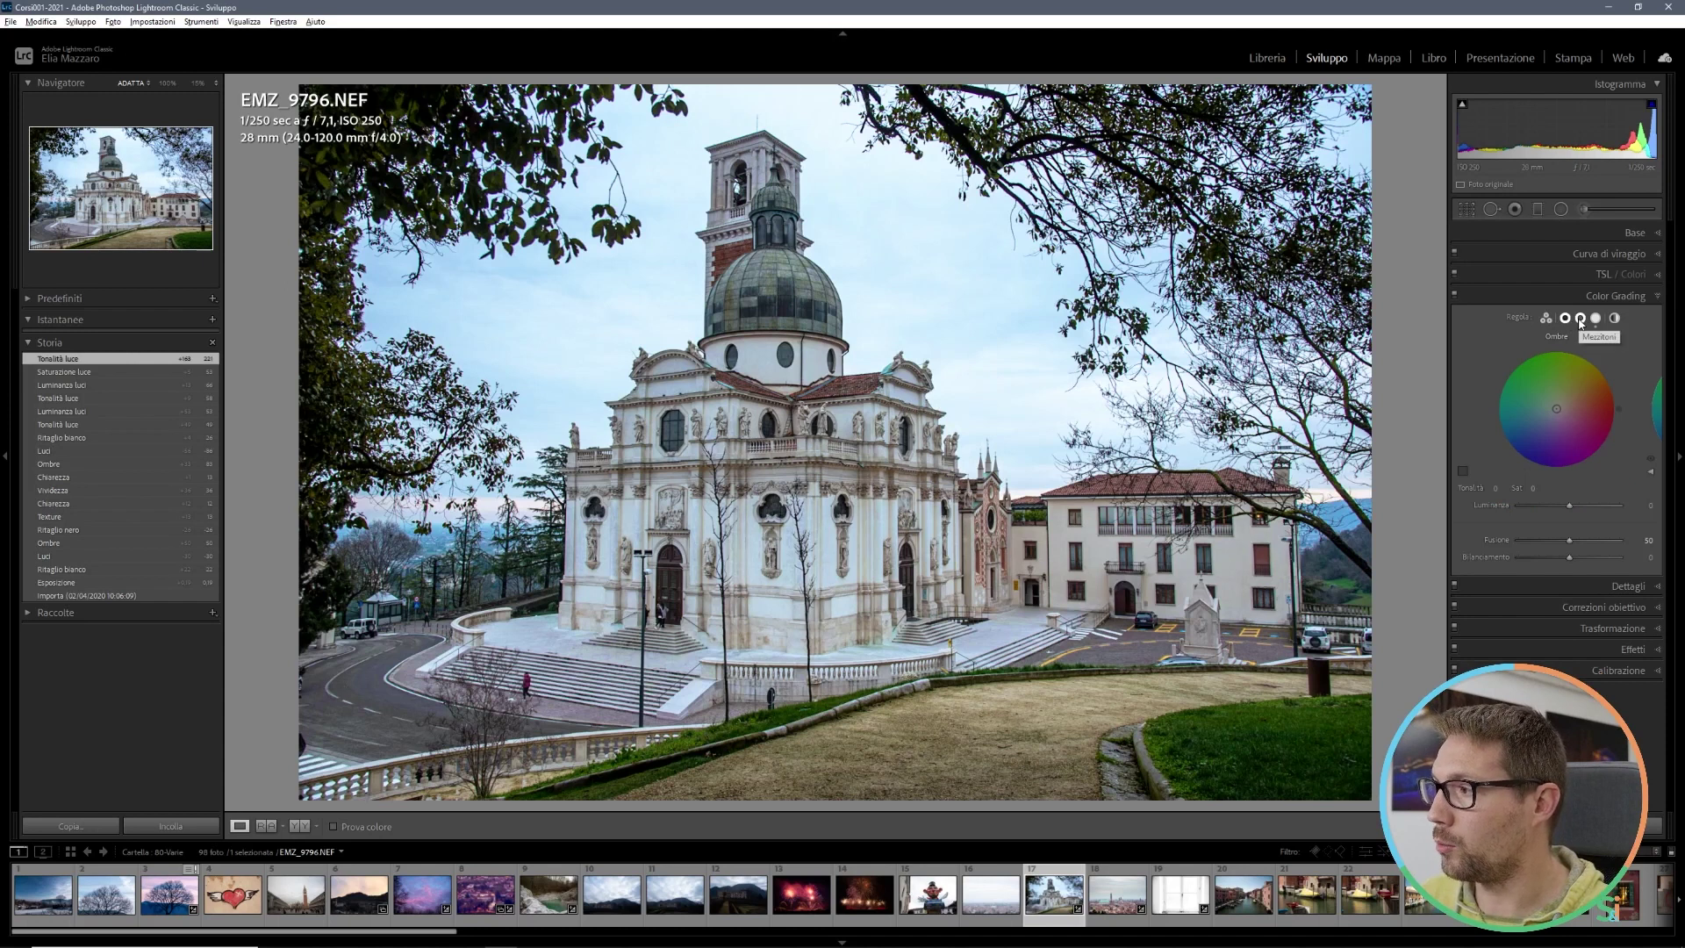
left_click(1595, 318)
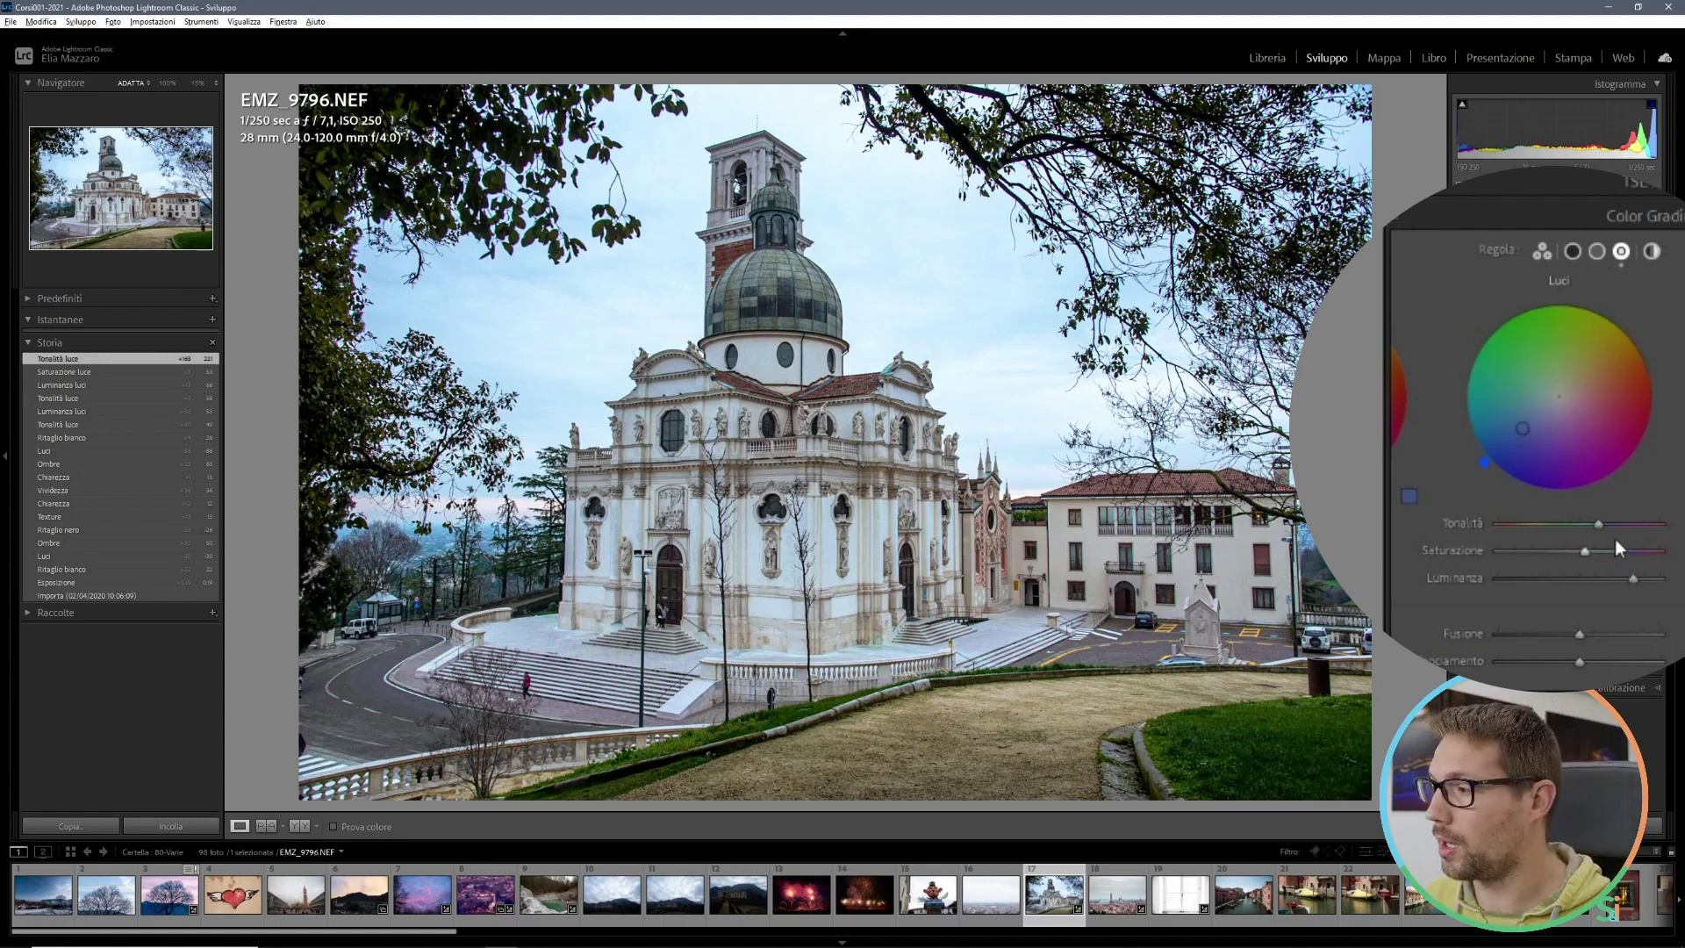
left_click(1594, 523)
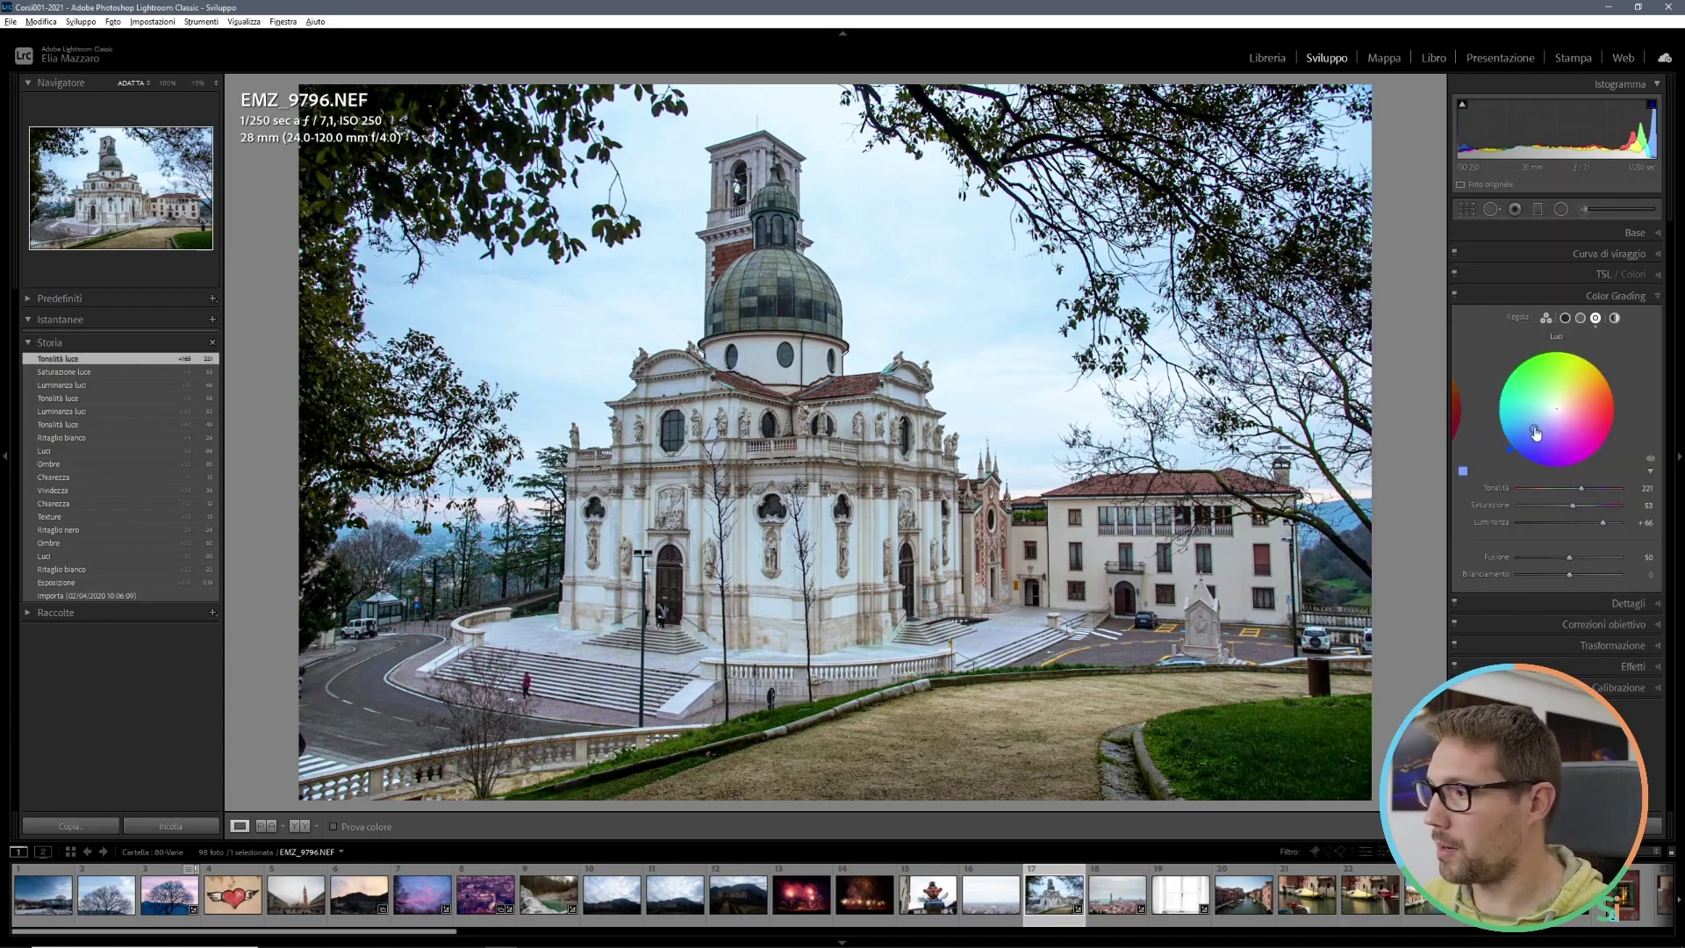
Step: Tint the shadows orange and the midtones pink, fine-tuning the midtone tint's strength
left_click(1565, 319)
left_click_drag(1527, 492, 1545, 509)
left_click(1580, 318)
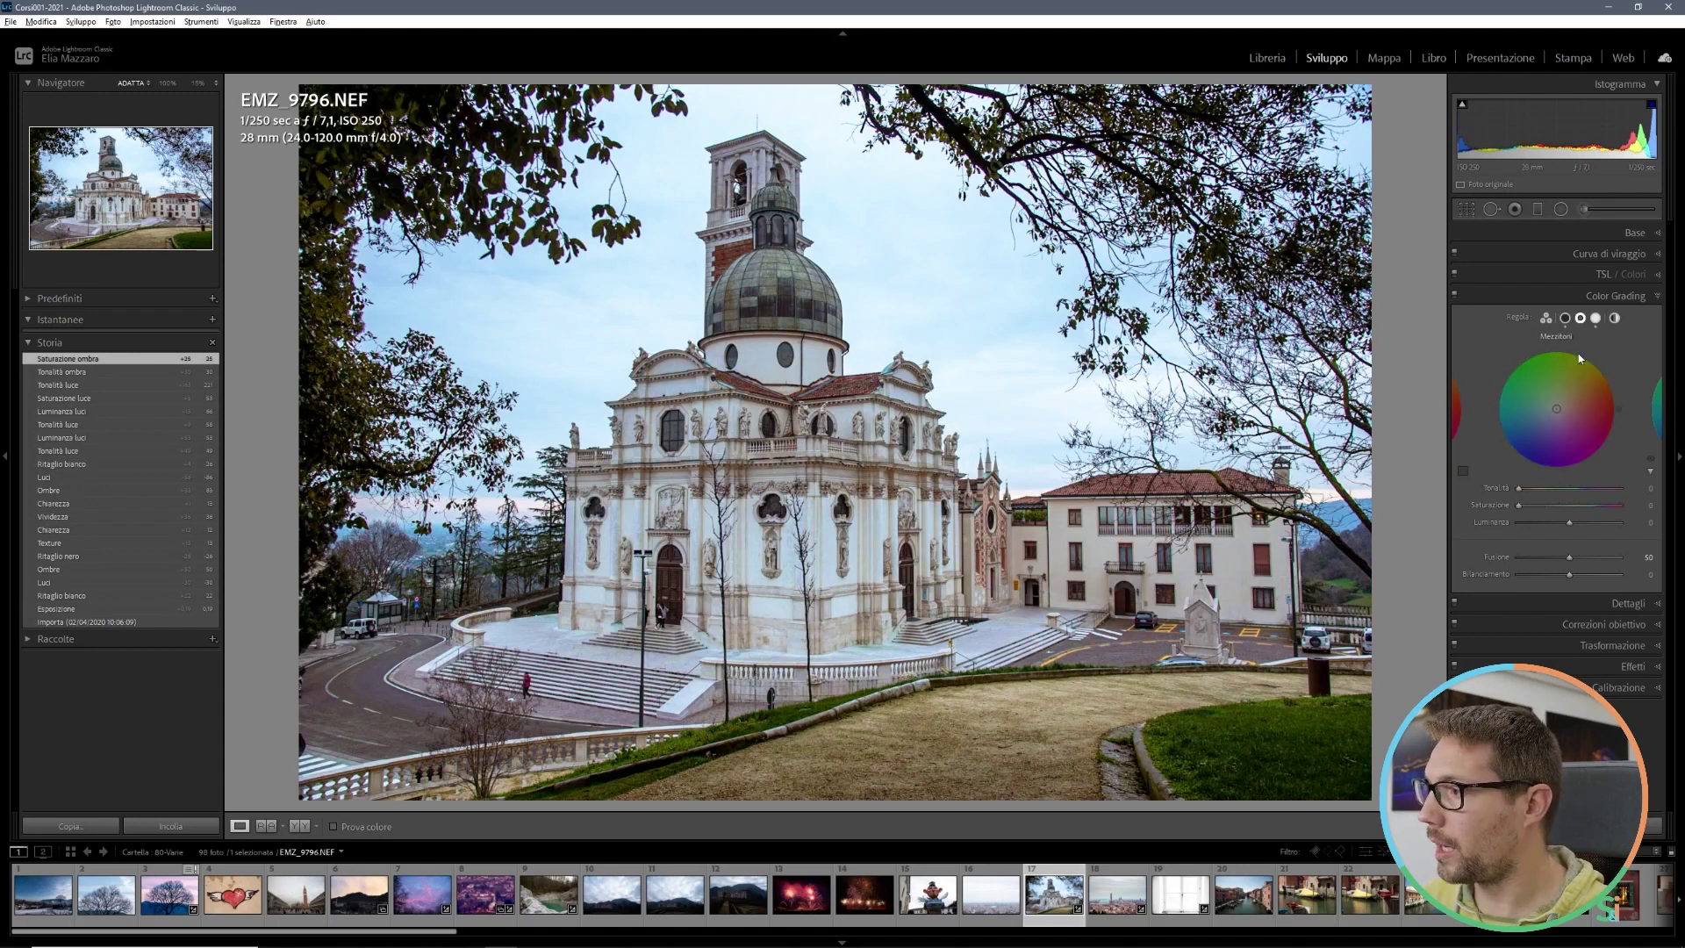
left_click_drag(1565, 419, 1567, 424)
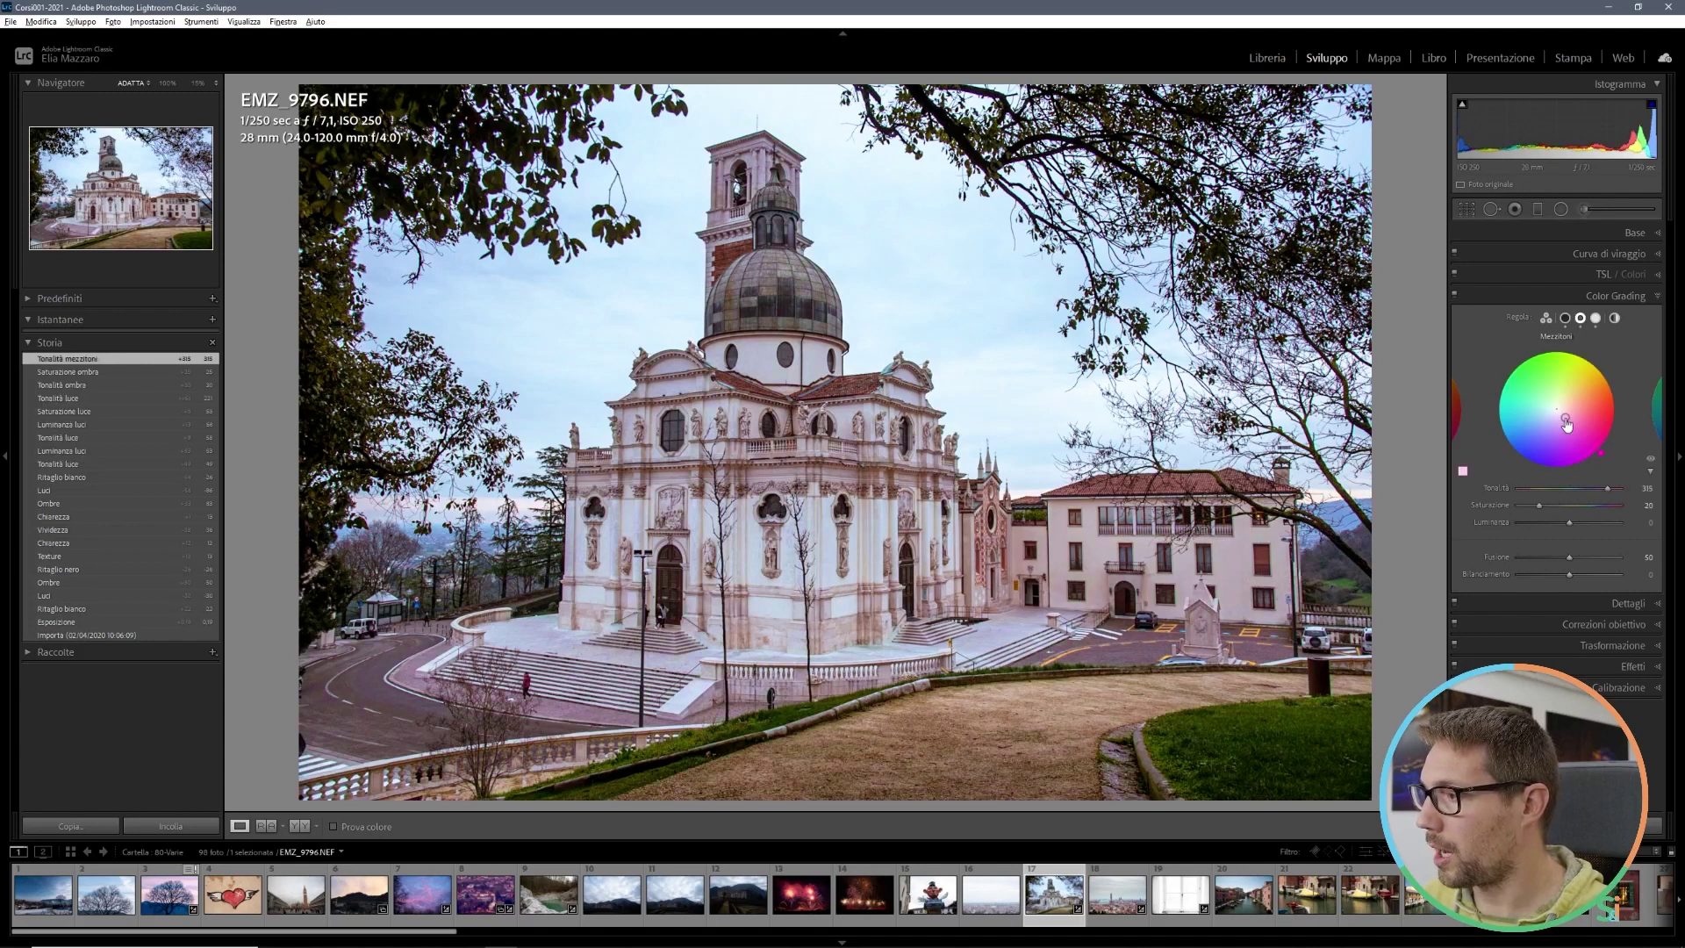
left_click_drag(1564, 416, 1560, 420)
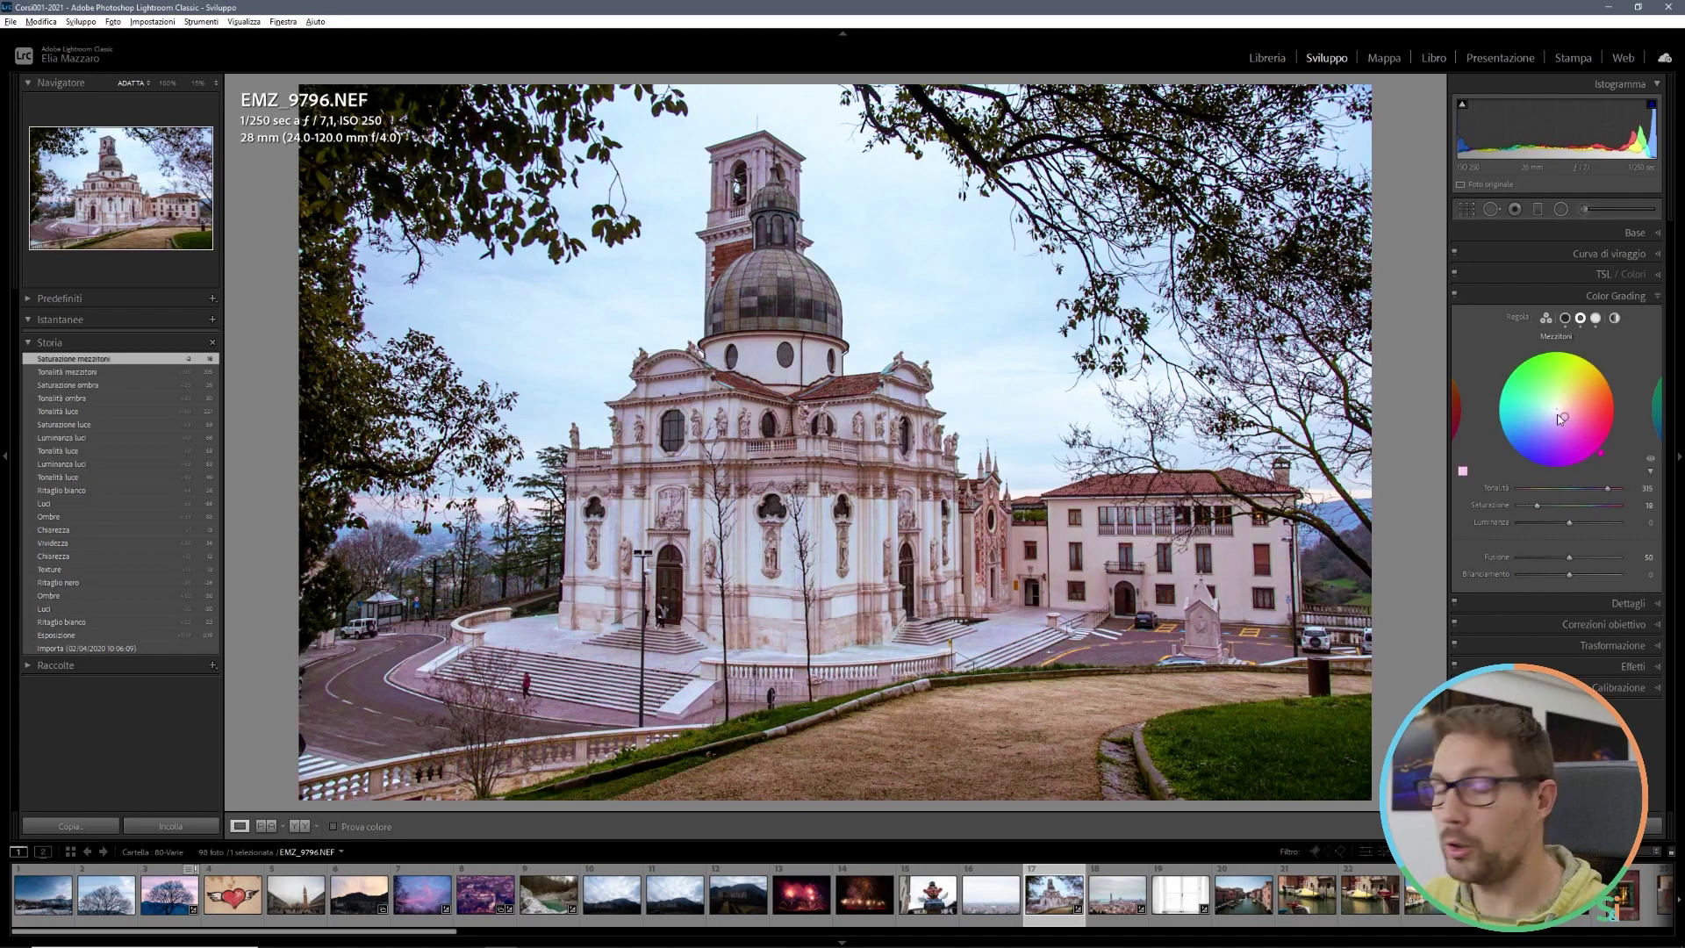
Step: Show all three tonal wheels together, raise Blending, then reset it to 50
left_click(1547, 318)
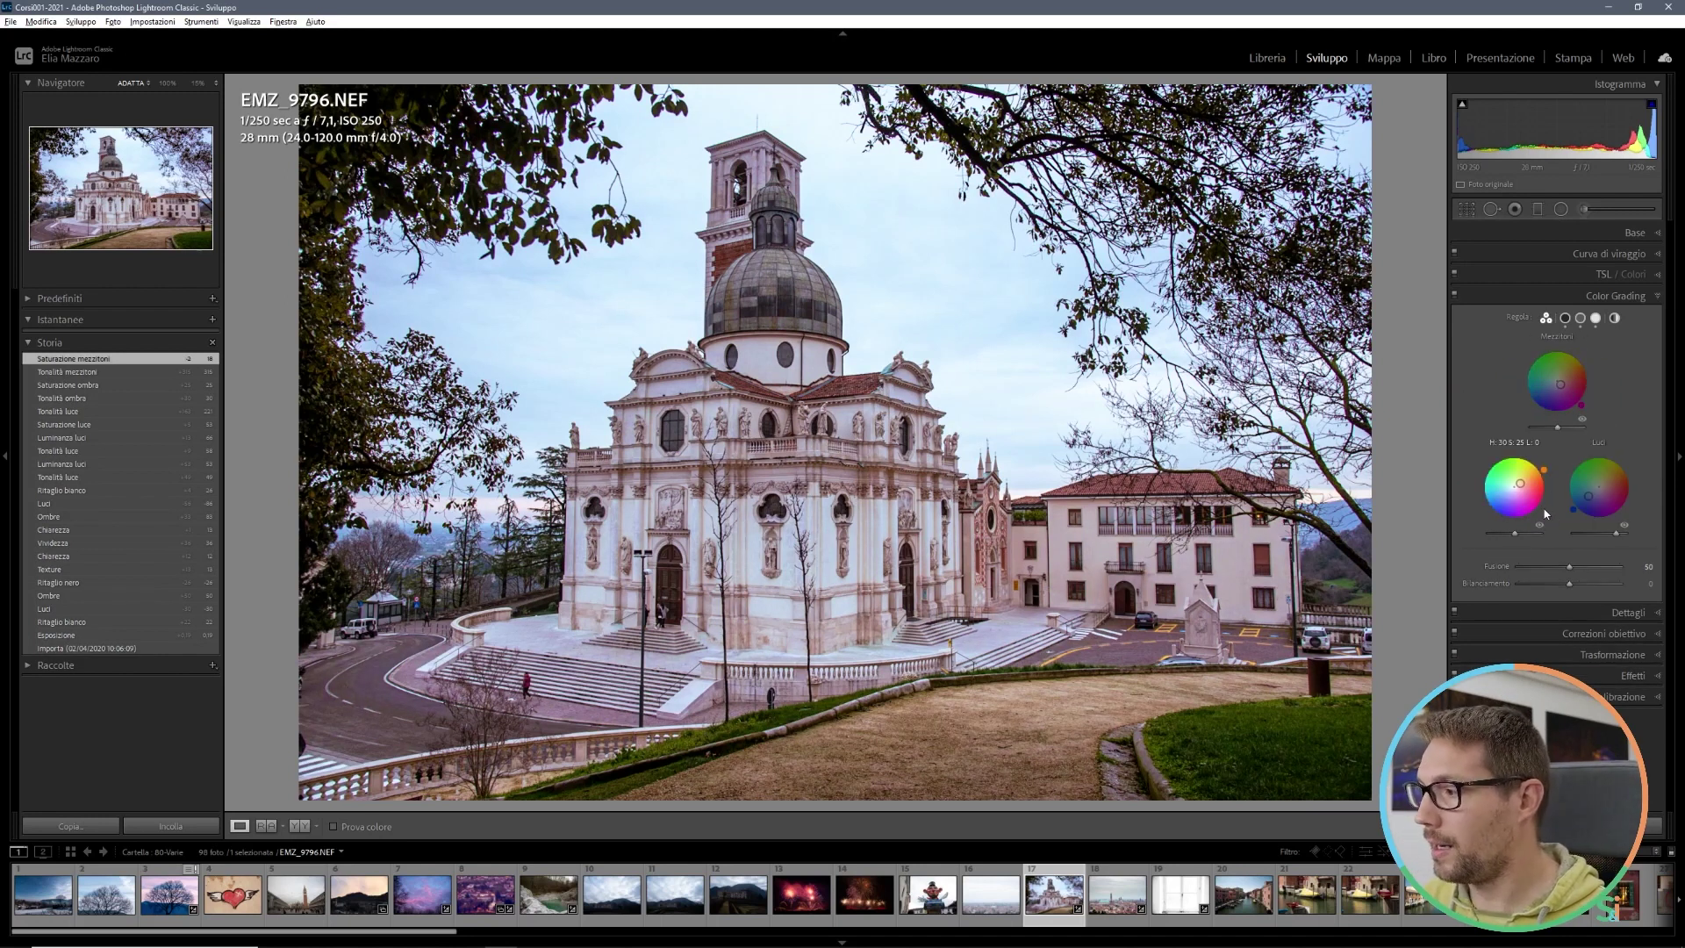
mouse_move(1570, 567)
left_mouse_down()
mouse_move(1590, 567)
mouse_move(1570, 569)
left_mouse_up()
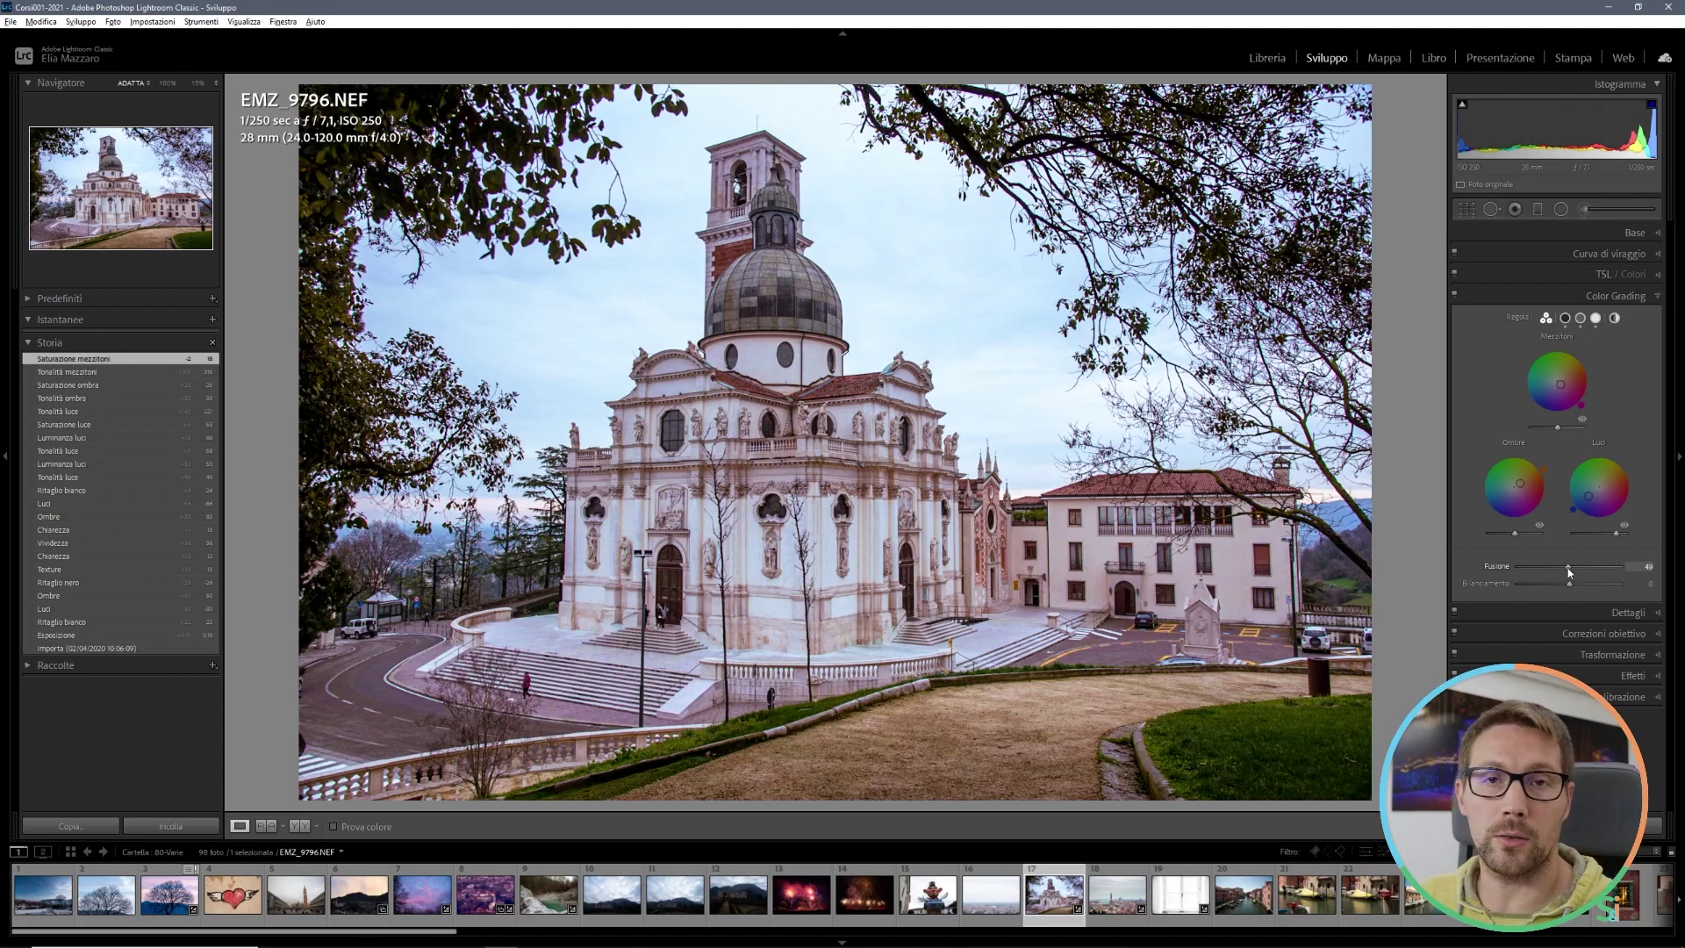
double_click(1499, 566)
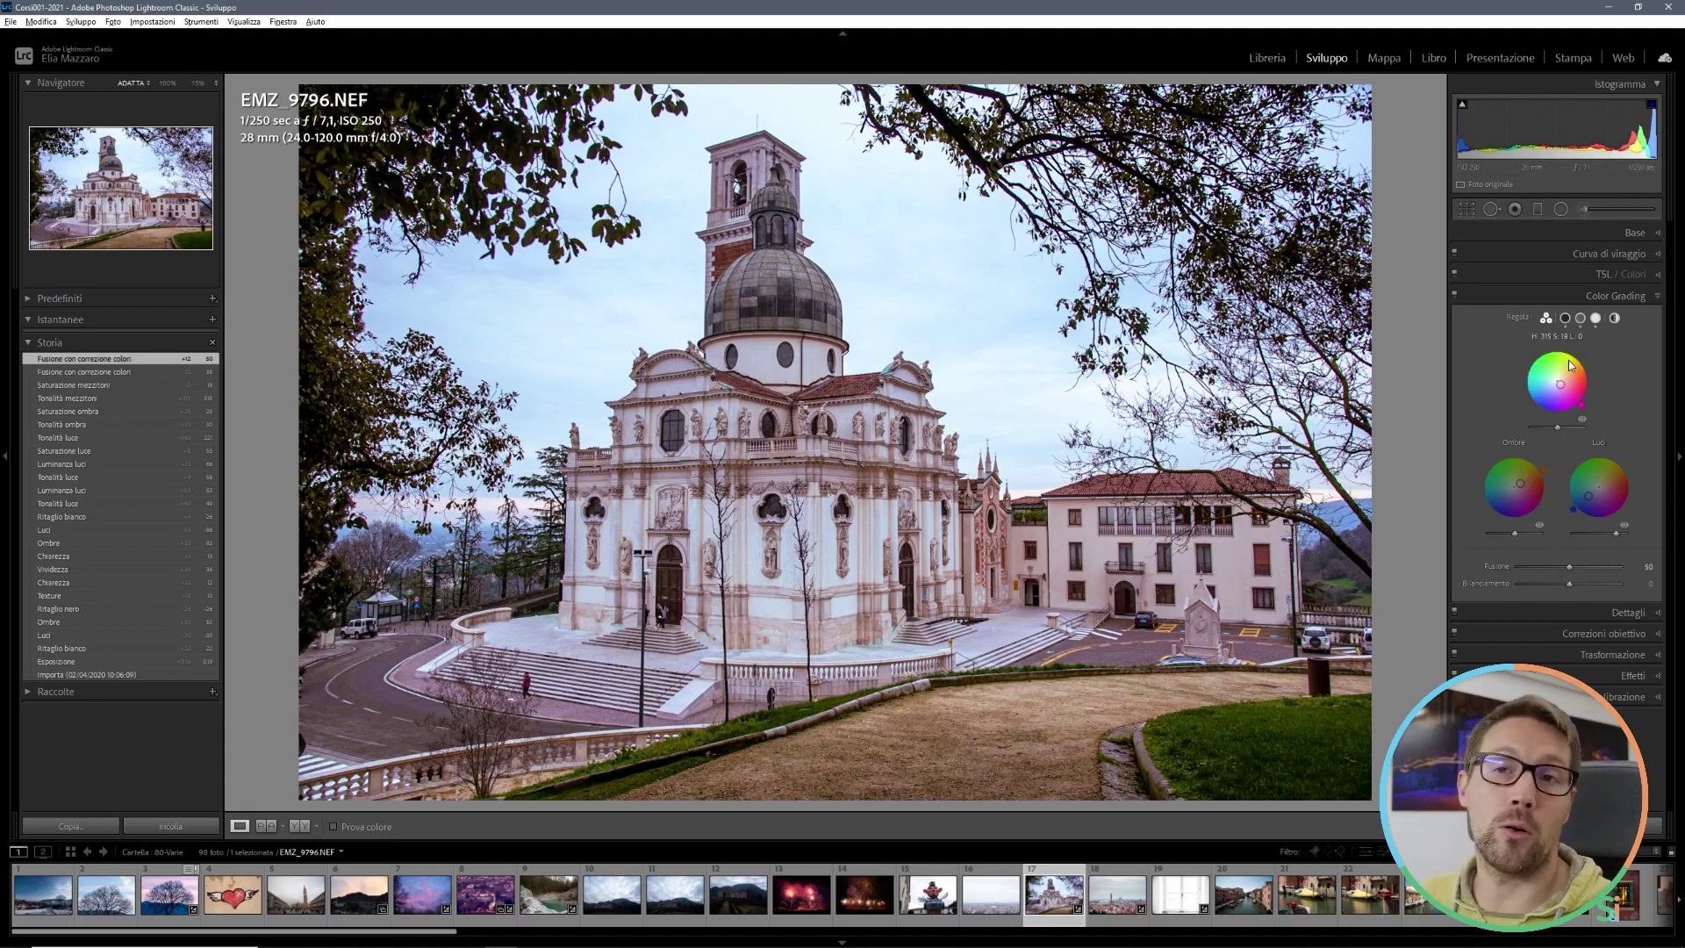
Step: Give the whole photo a cyan-green Global tint, then slightly weaken it
left_click(1615, 319)
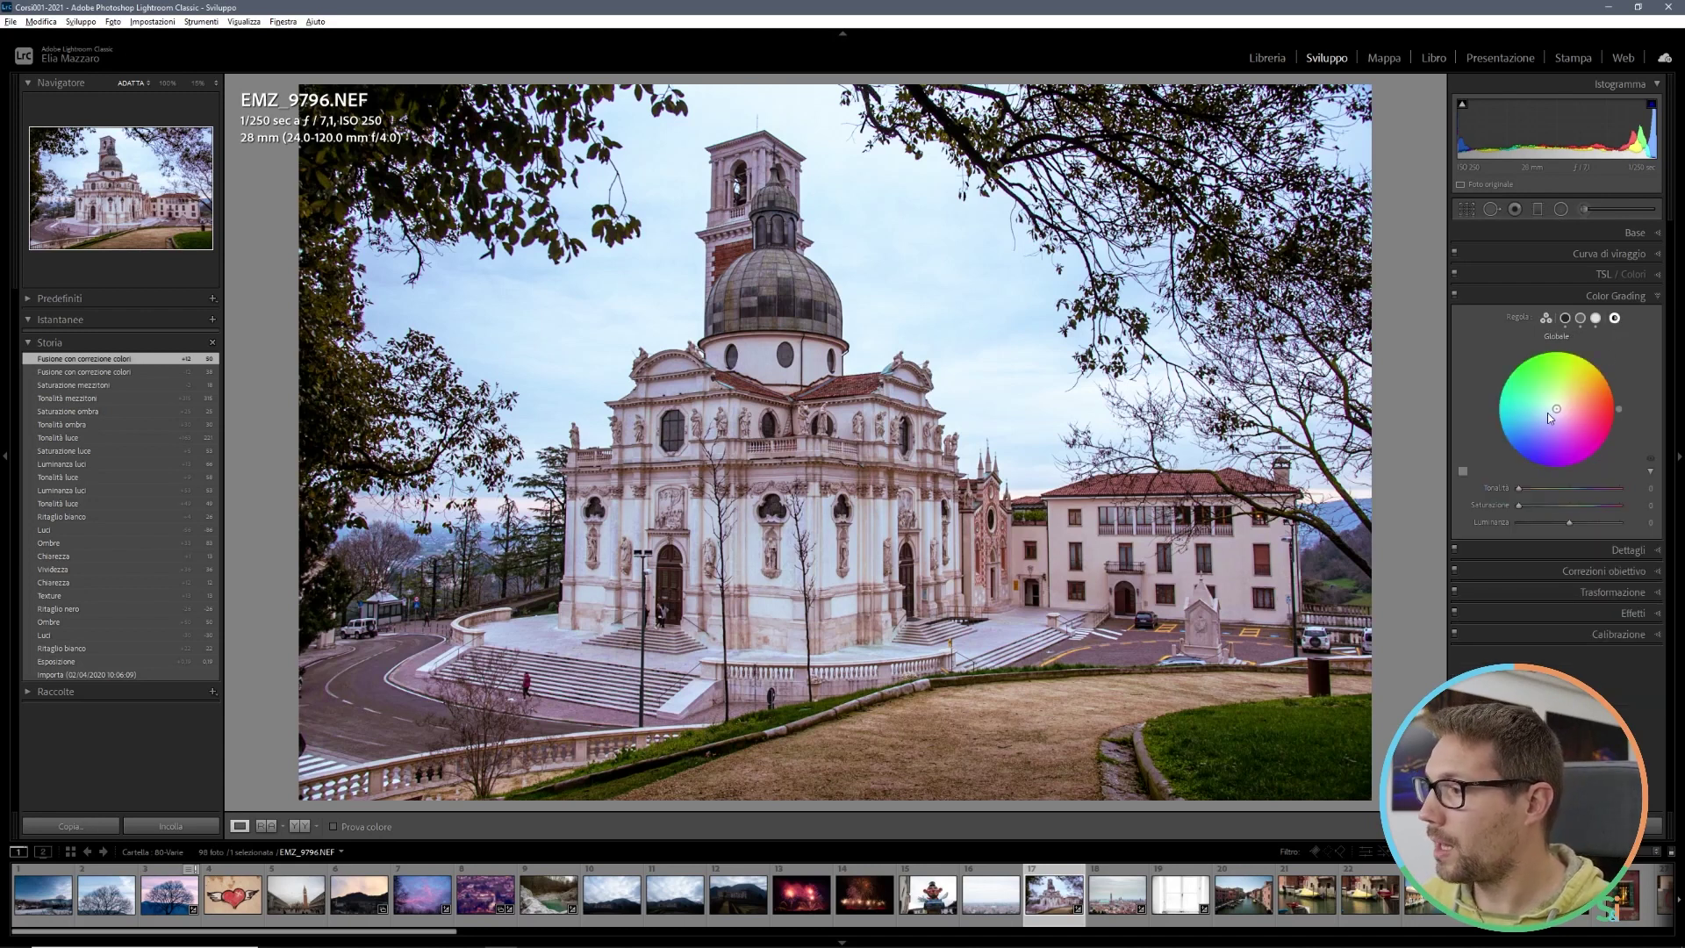
left_click_drag(1557, 408, 1552, 375)
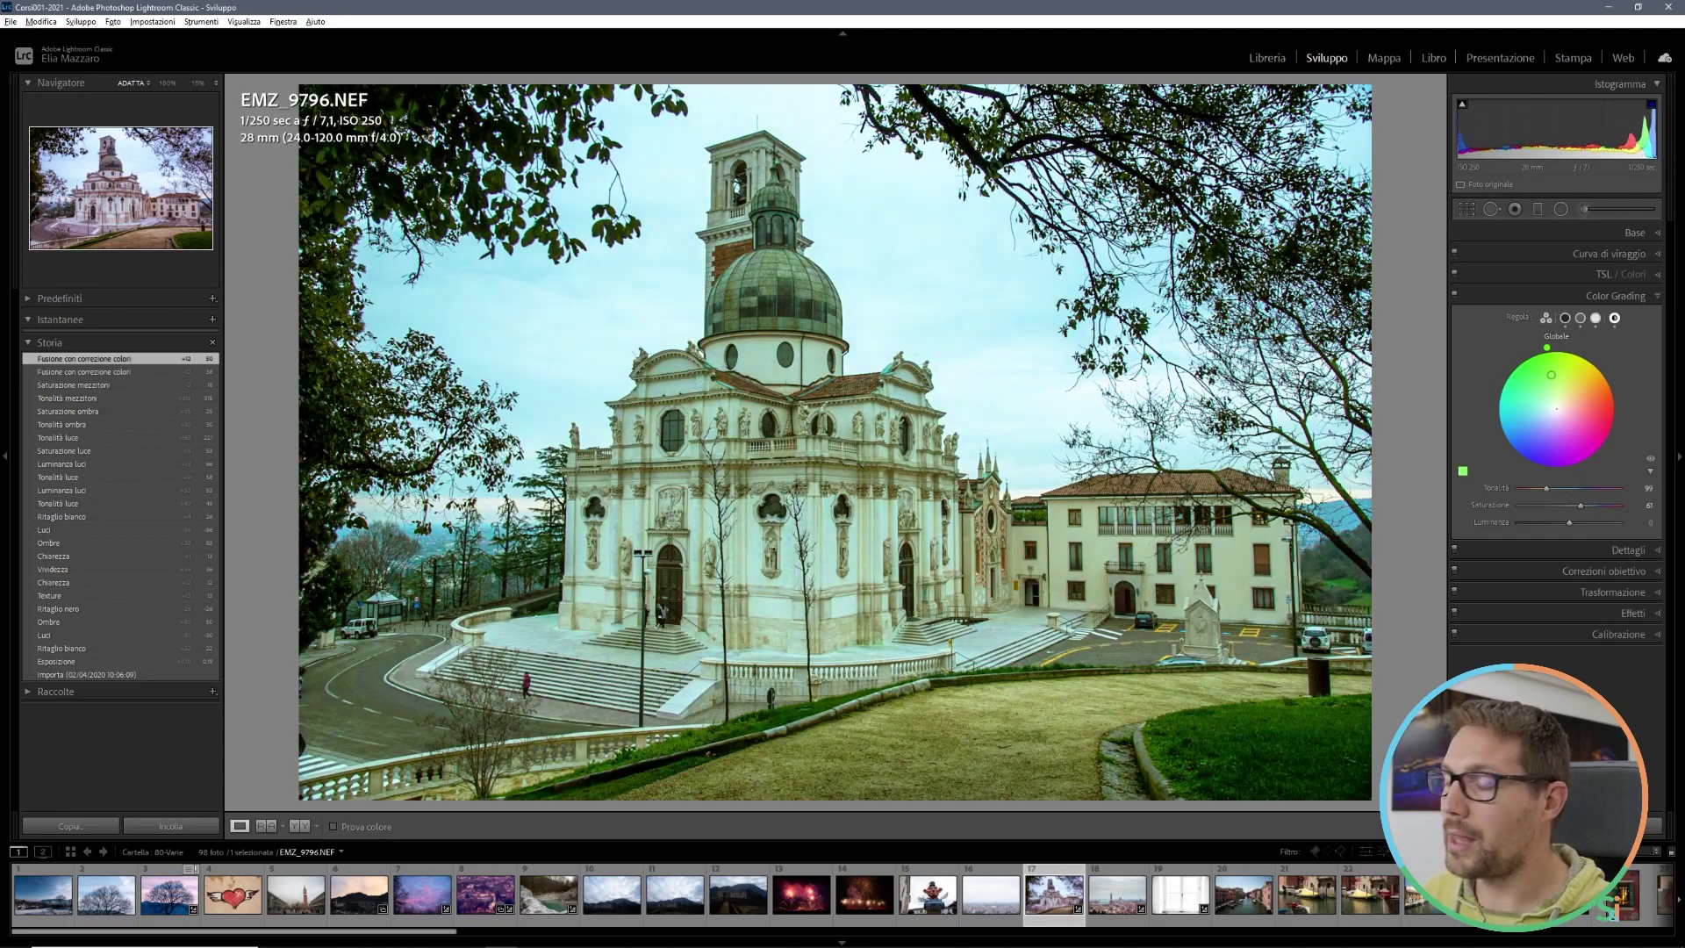
left_click_drag(1551, 374, 1540, 378)
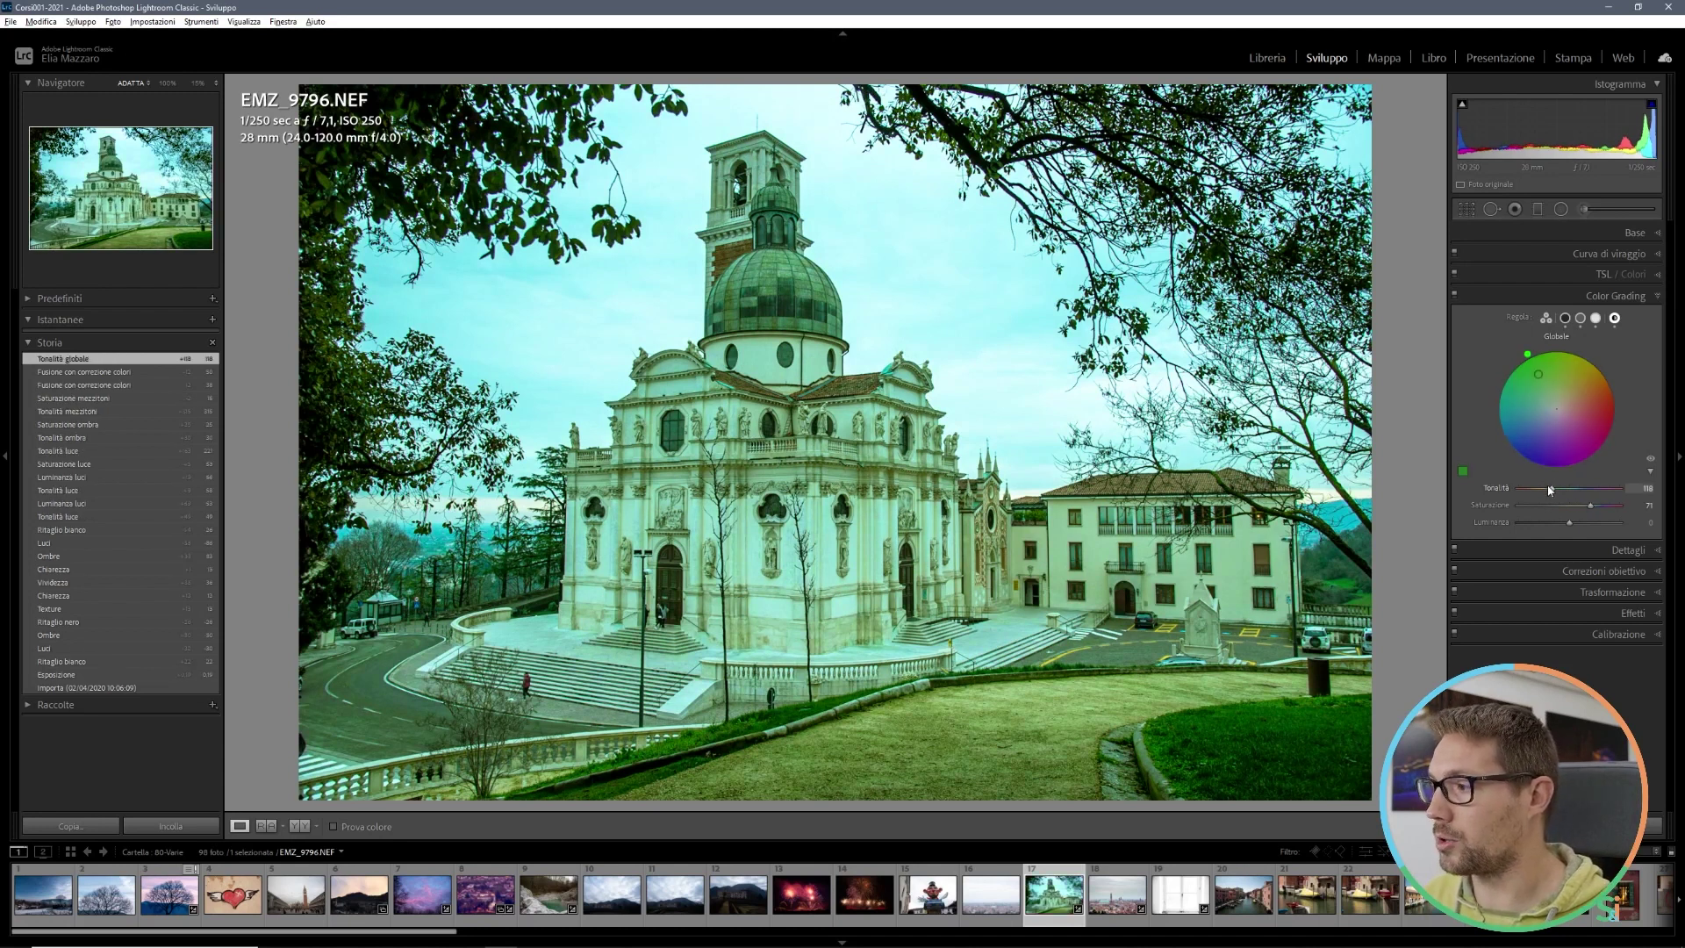
left_click_drag(1591, 510, 1569, 507)
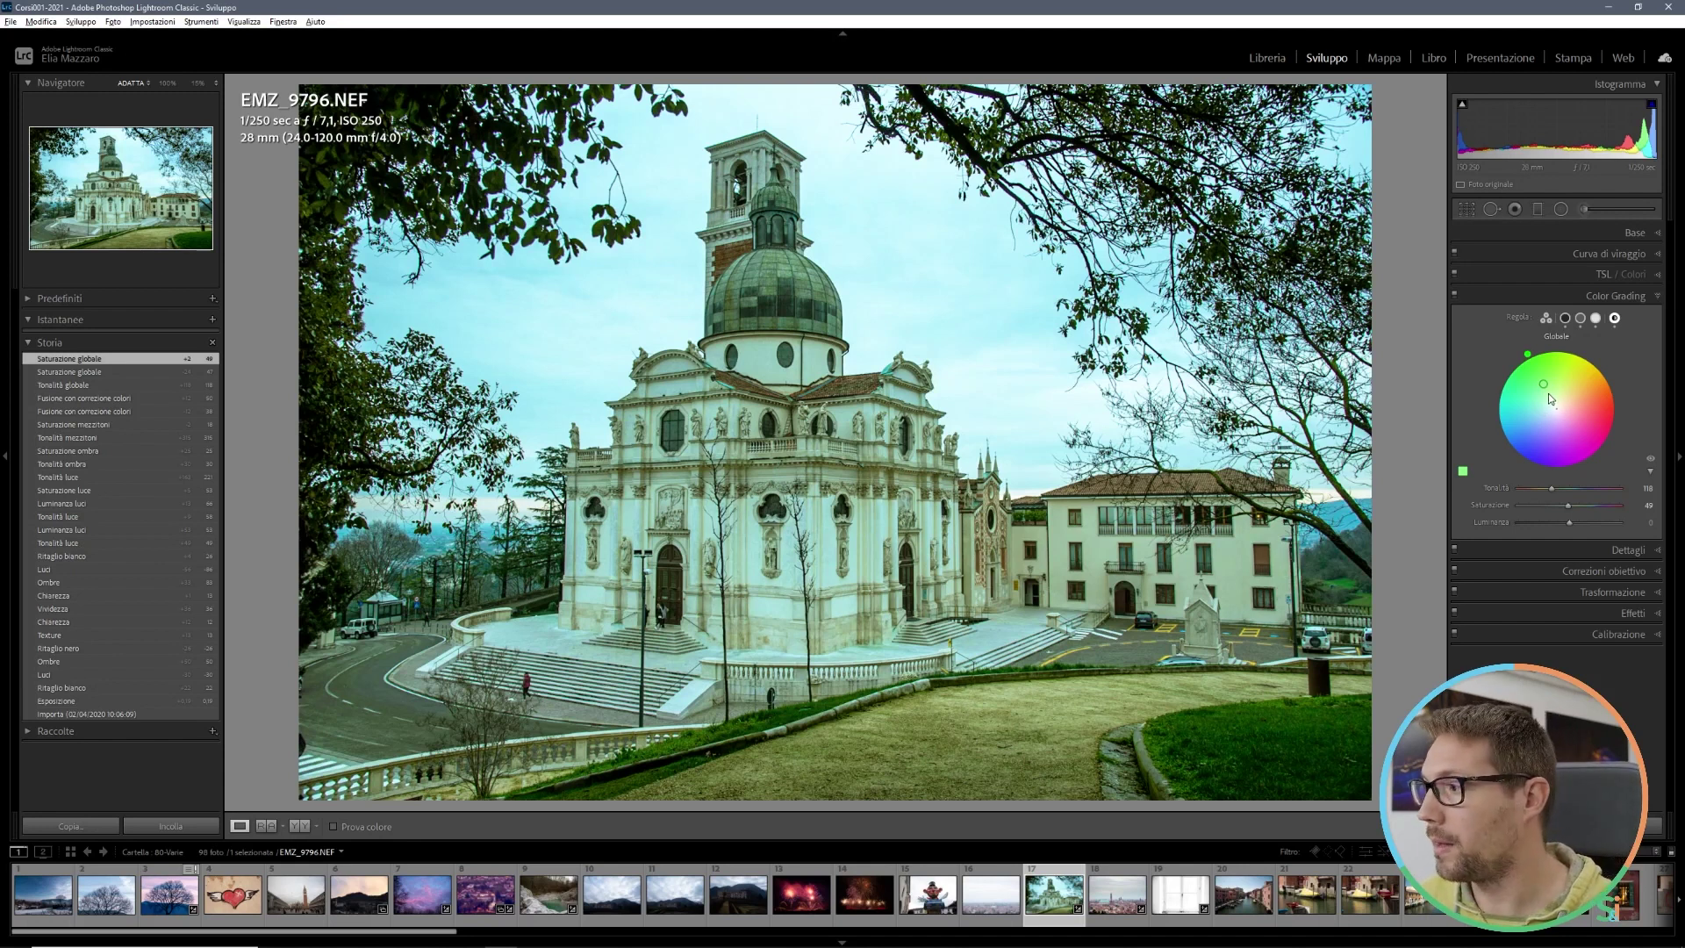
Step: Sample a warm colour from the photo for the Global tint and lower its luminance
left_click(1463, 471)
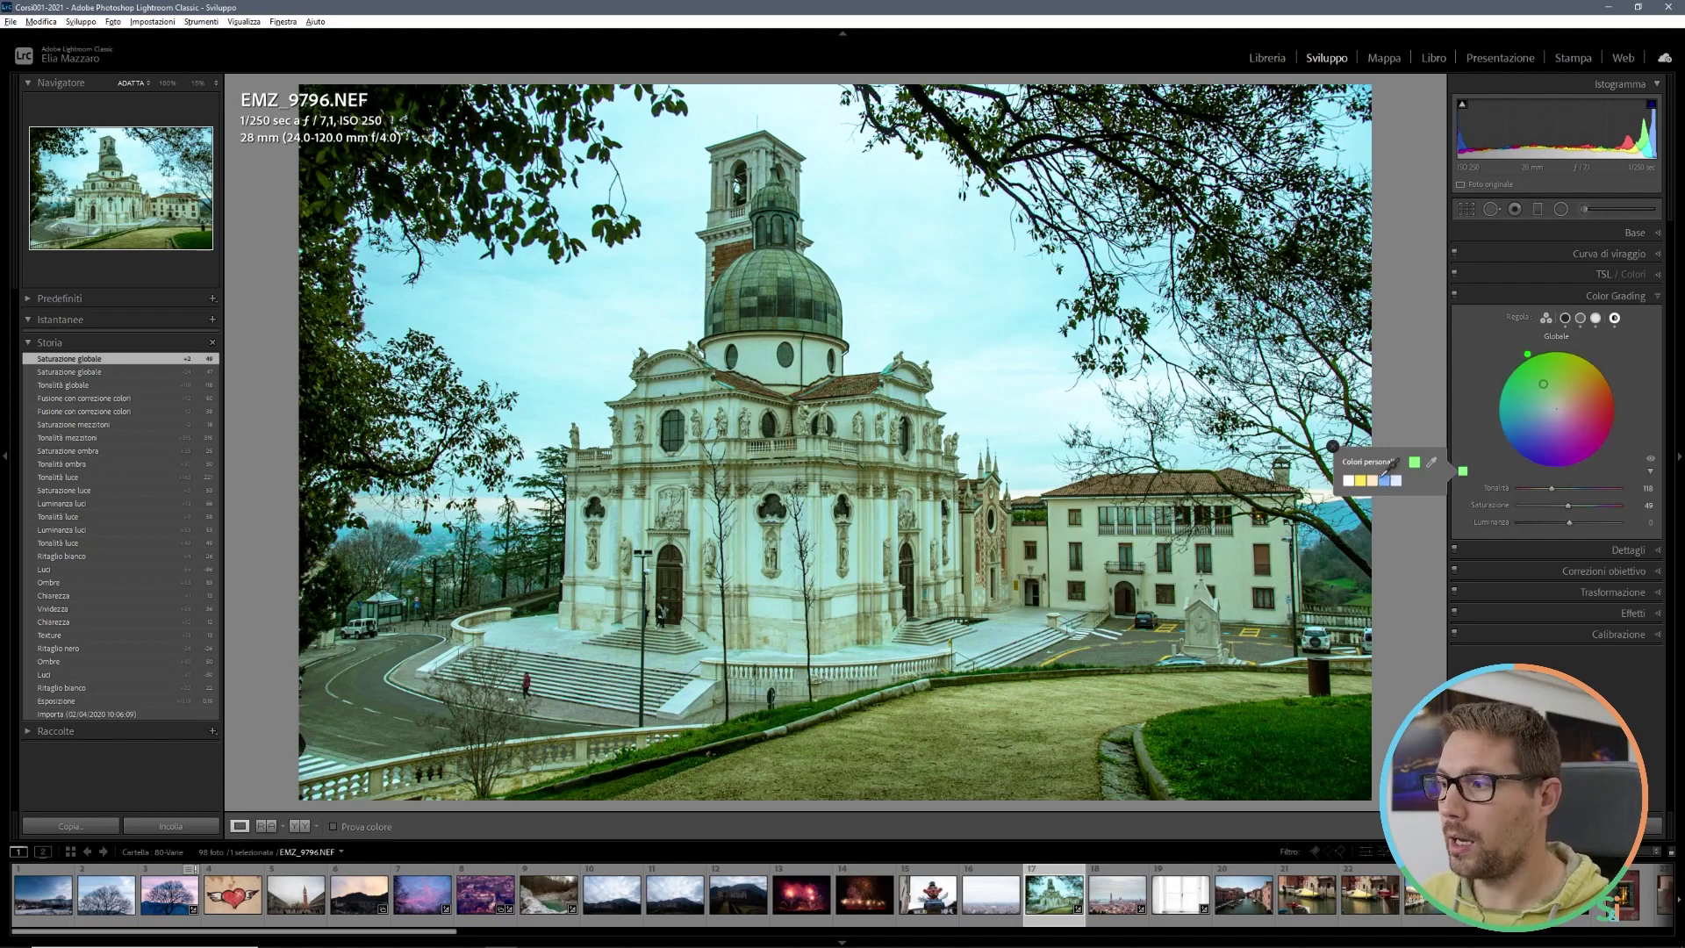
left_click(1433, 463)
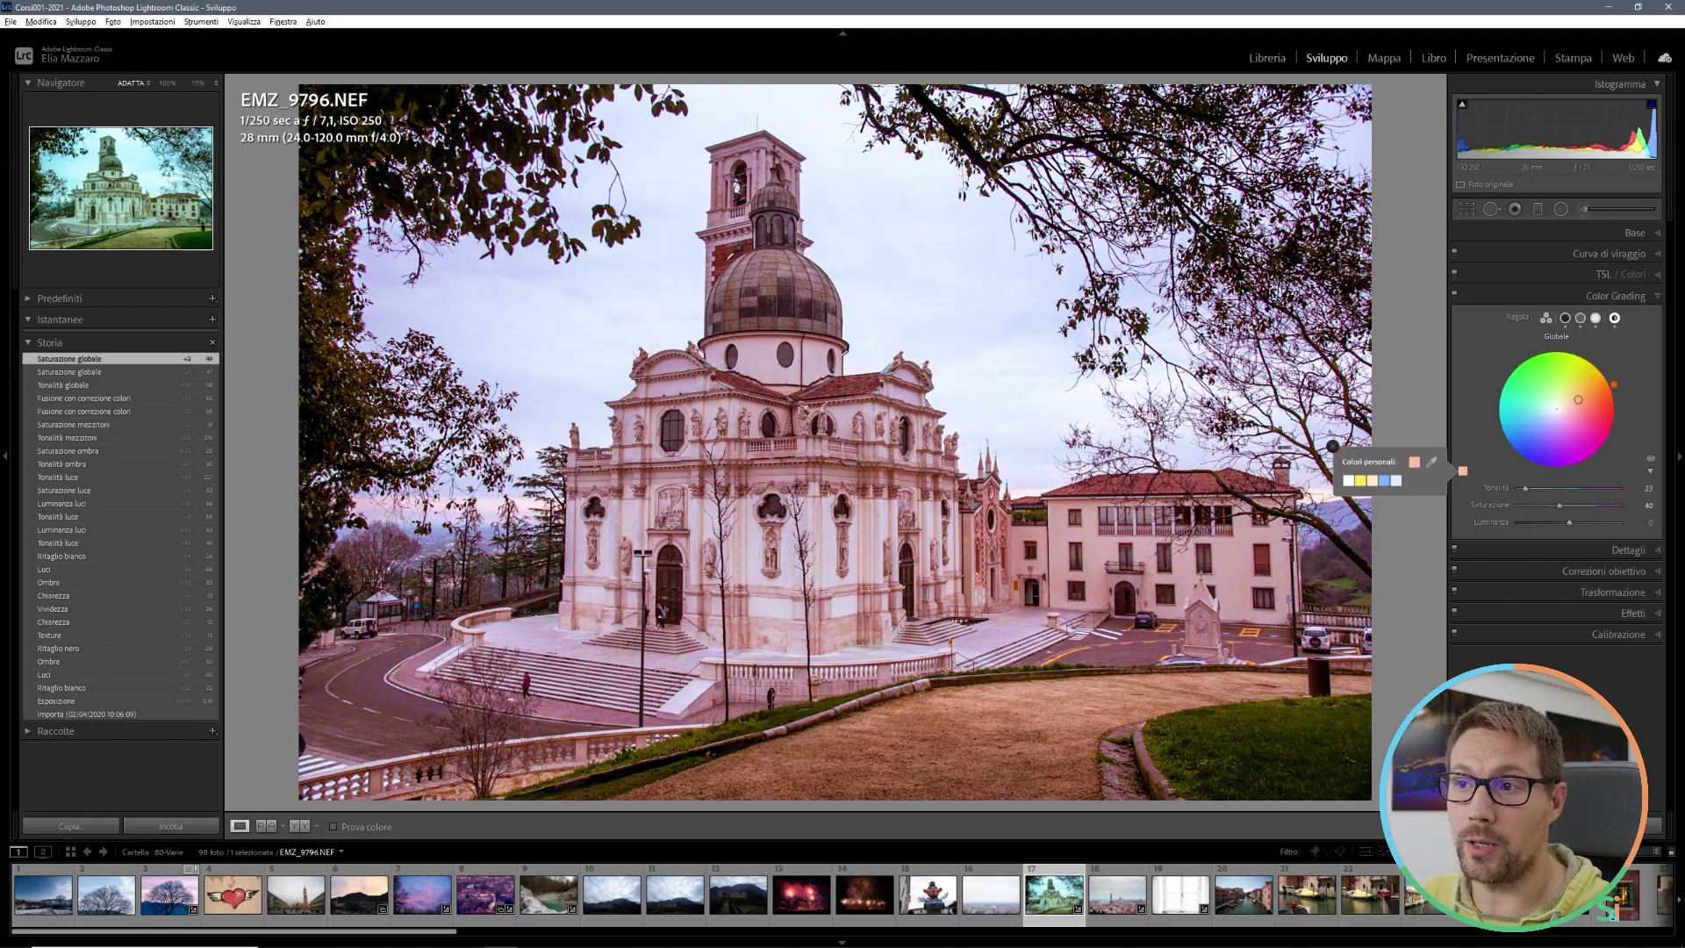
left_click(728, 252)
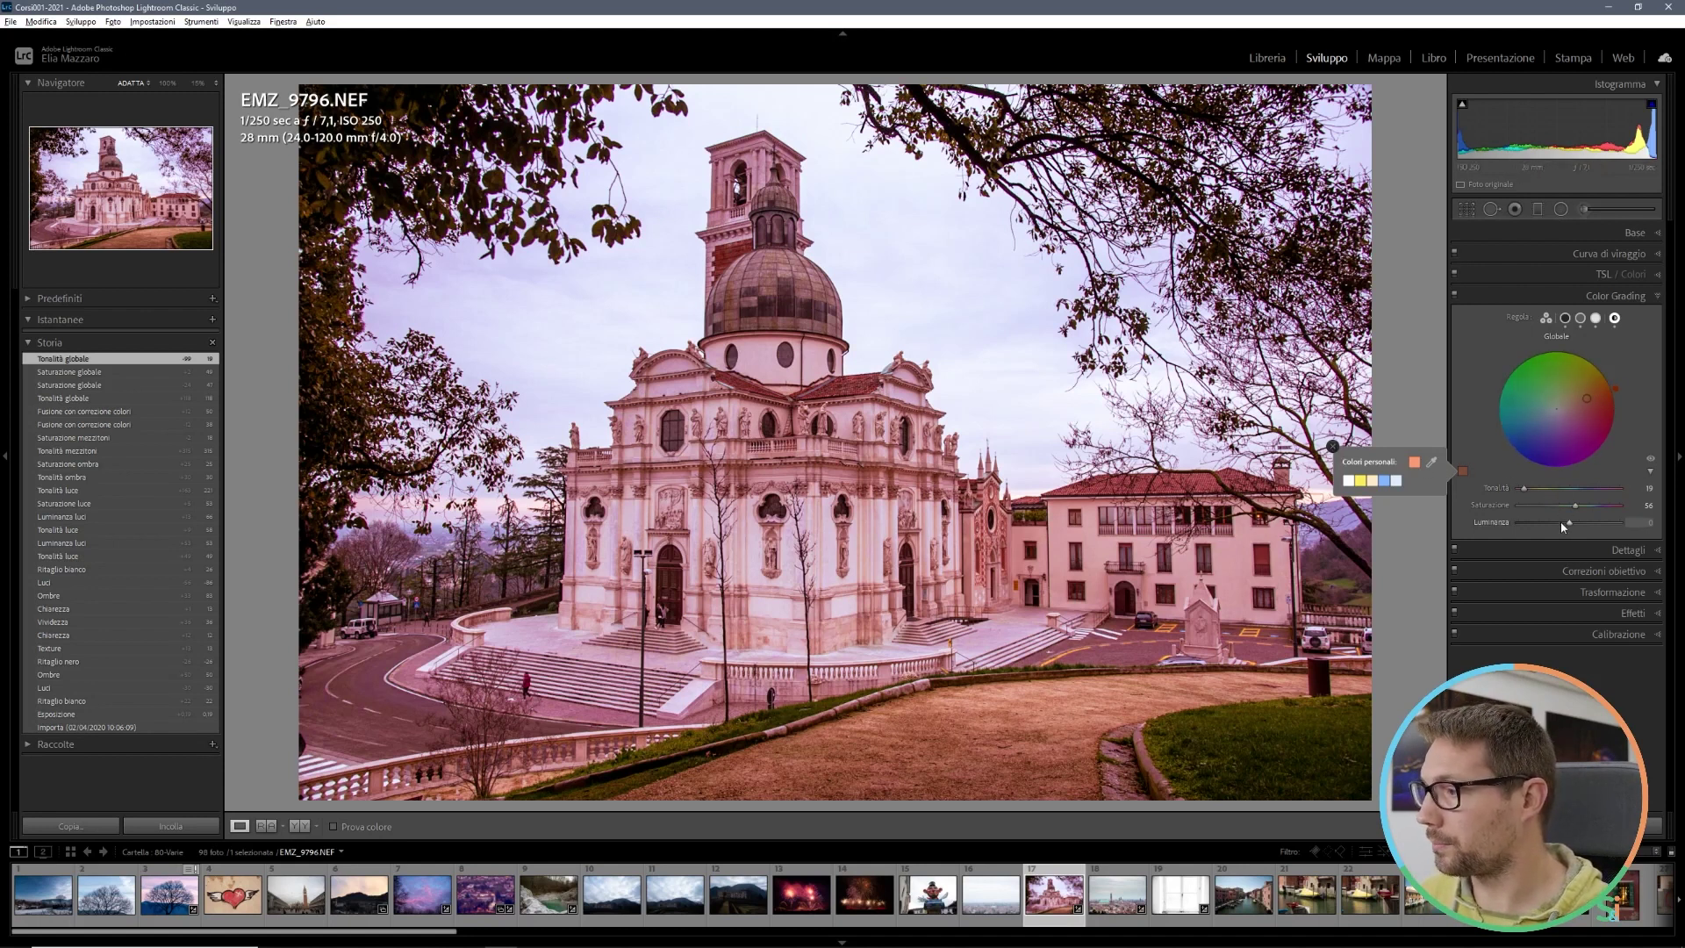
mouse_move(1569, 522)
left_mouse_down()
mouse_move(1552, 526)
mouse_move(1561, 506)
left_mouse_up()
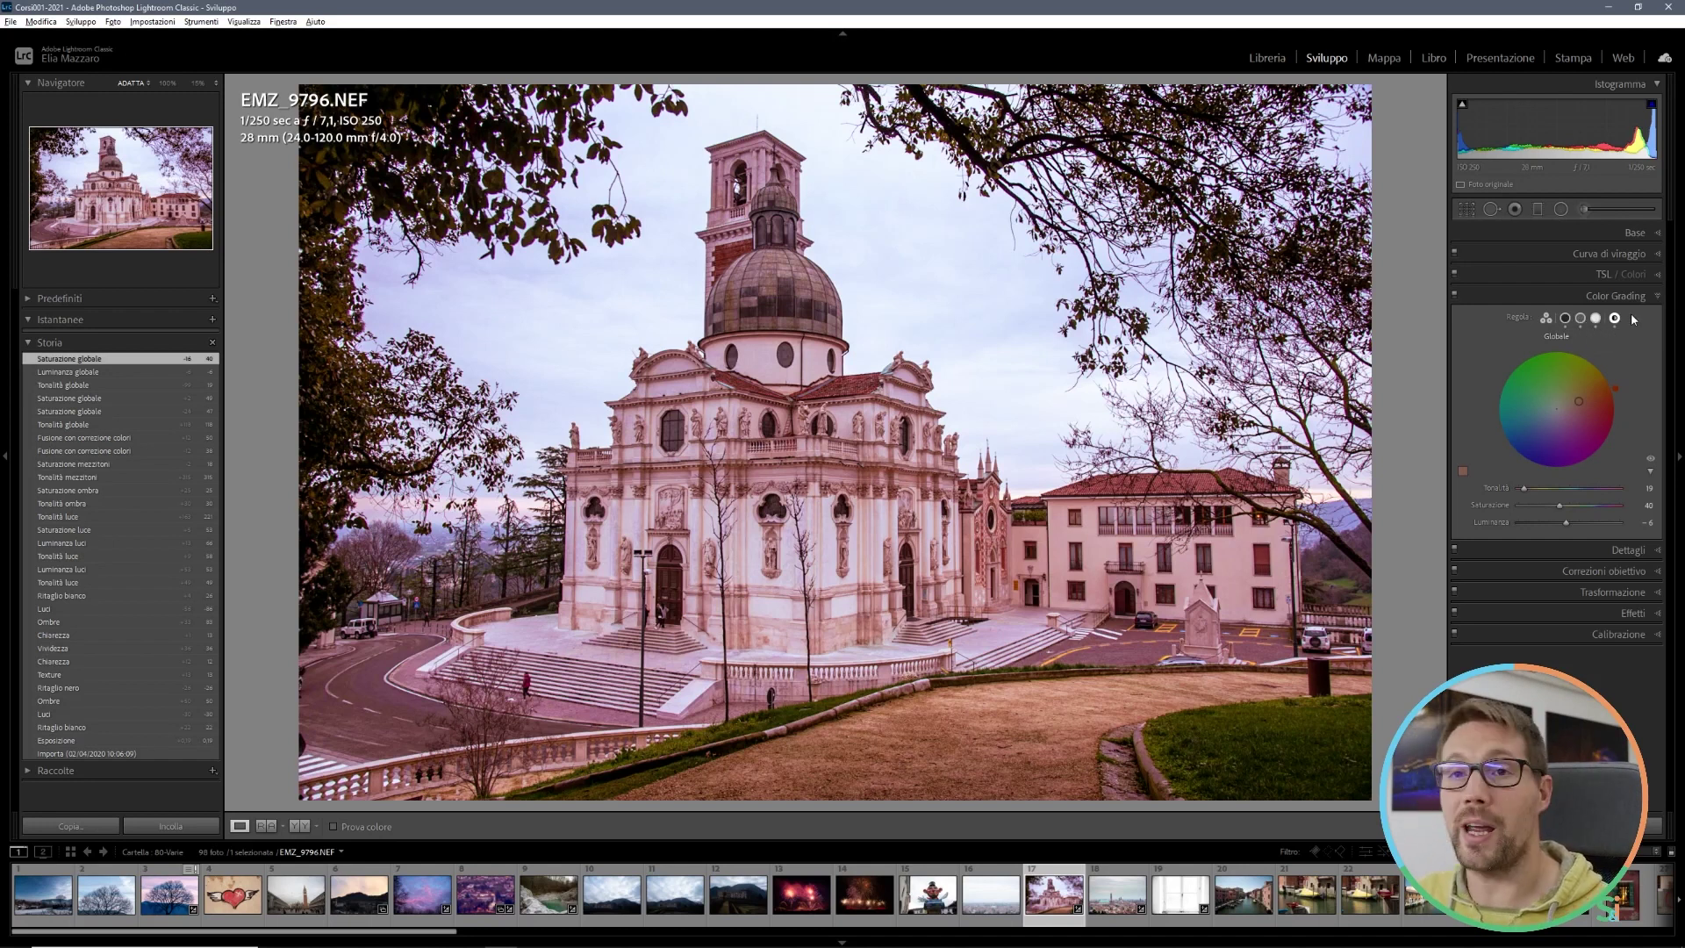
Step: Reset the Midtones wheel to neutral and return to the three-wheel view
left_click(1583, 319)
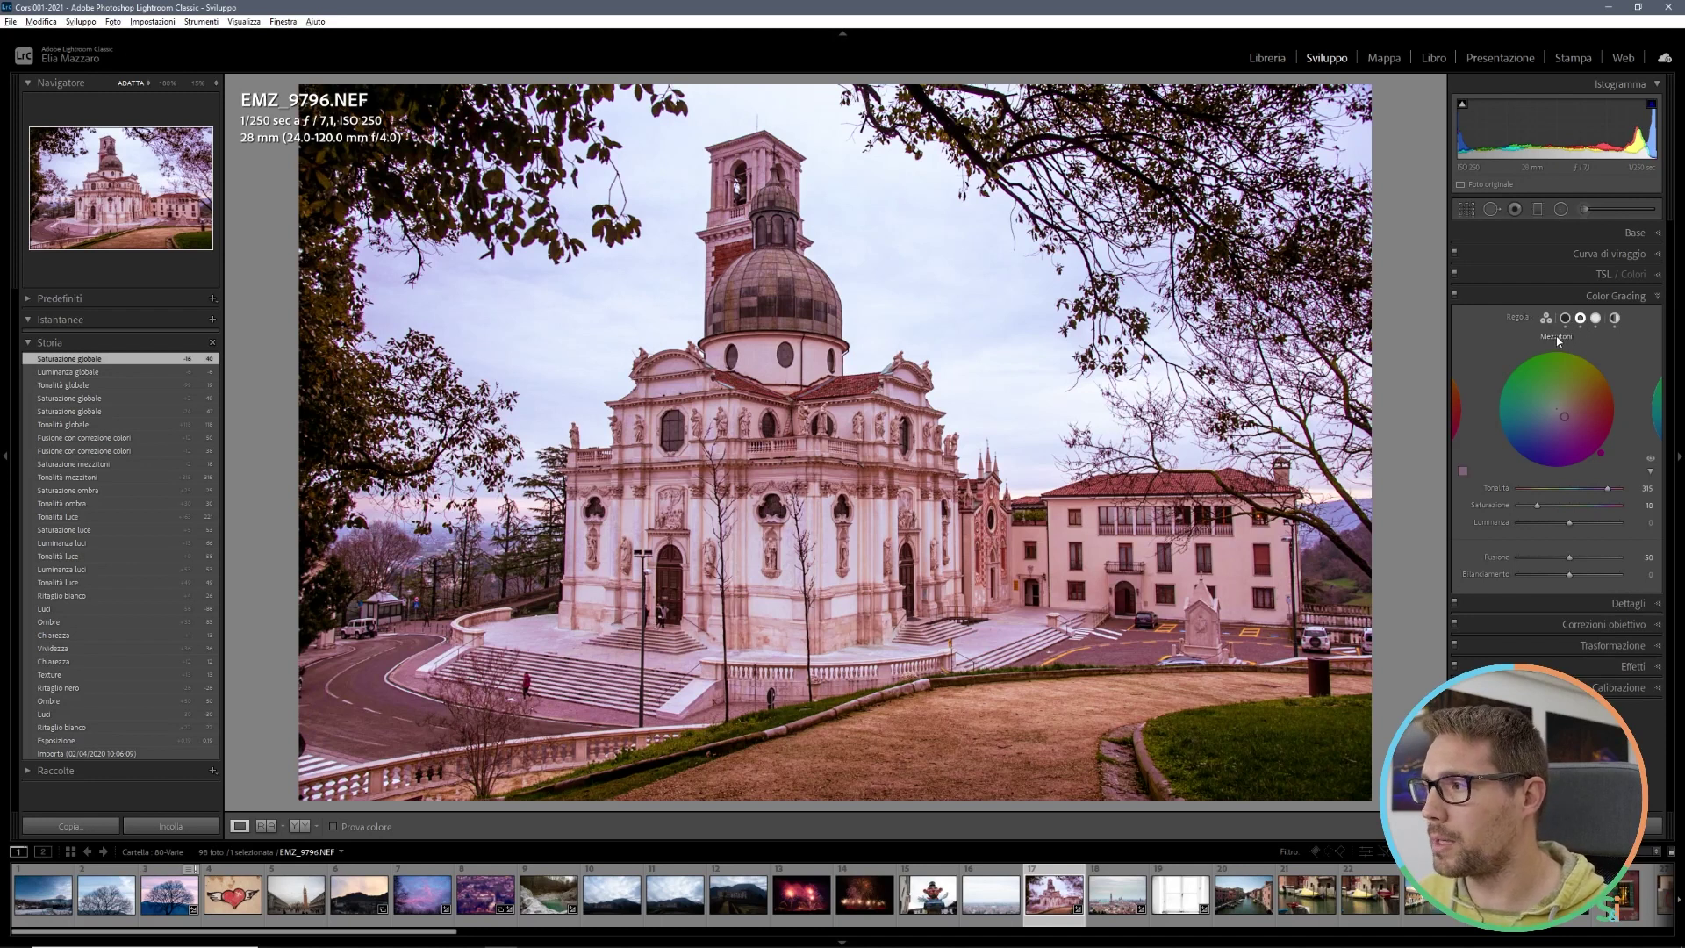
double_click(1559, 343)
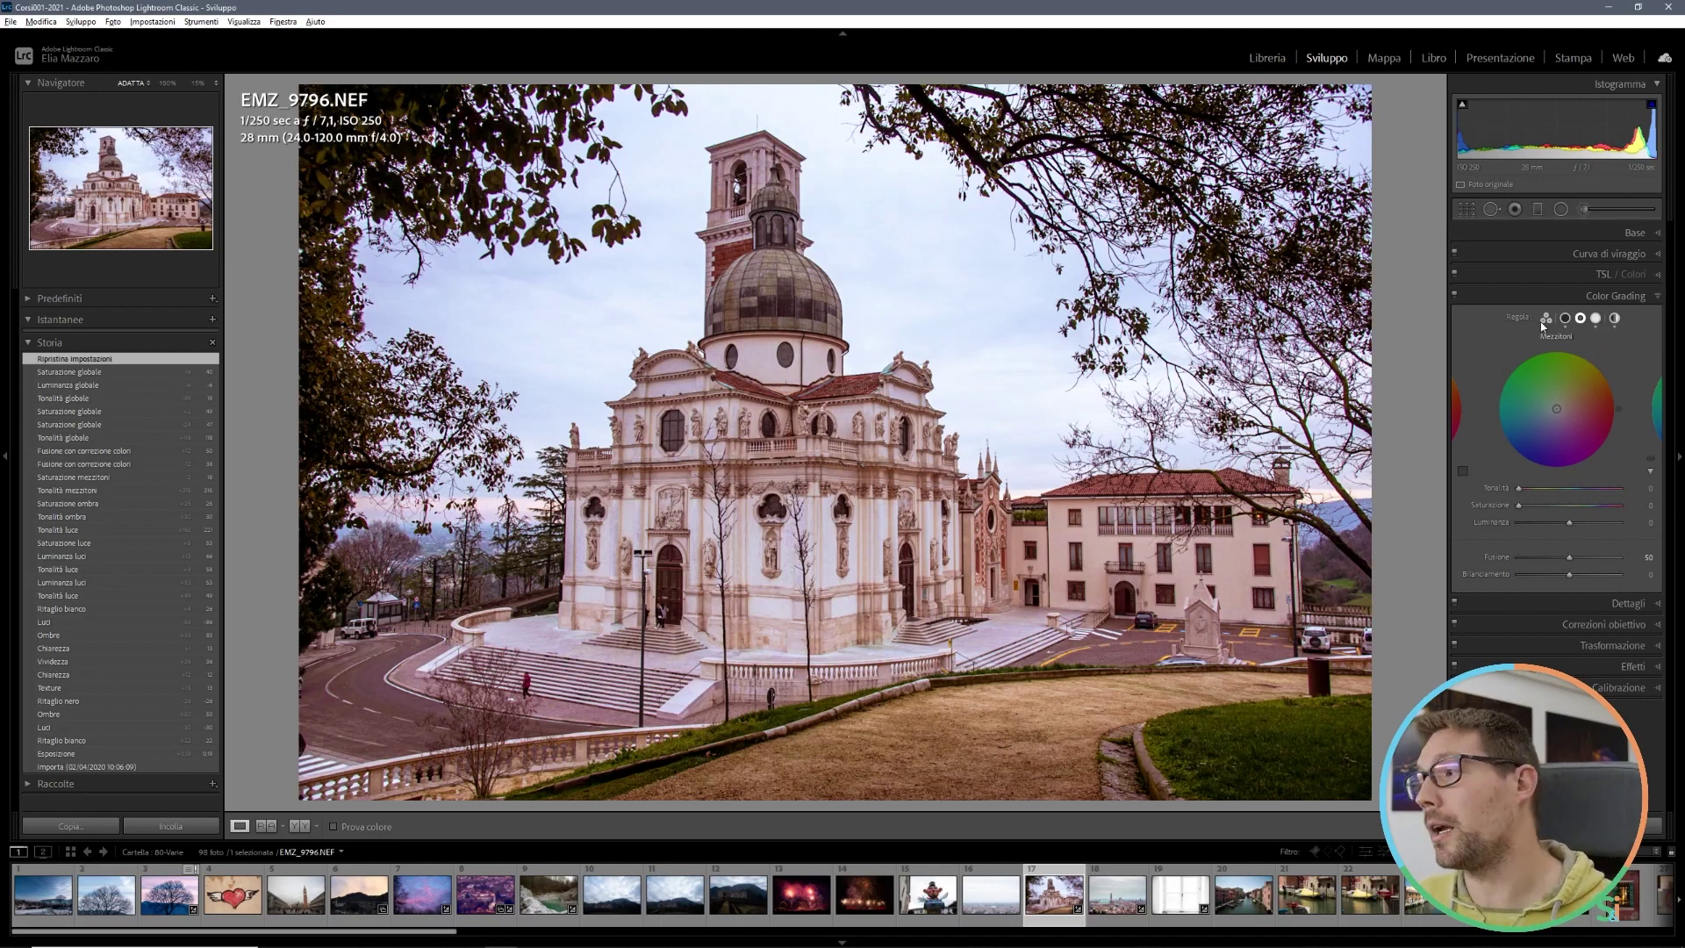
left_click(1545, 319)
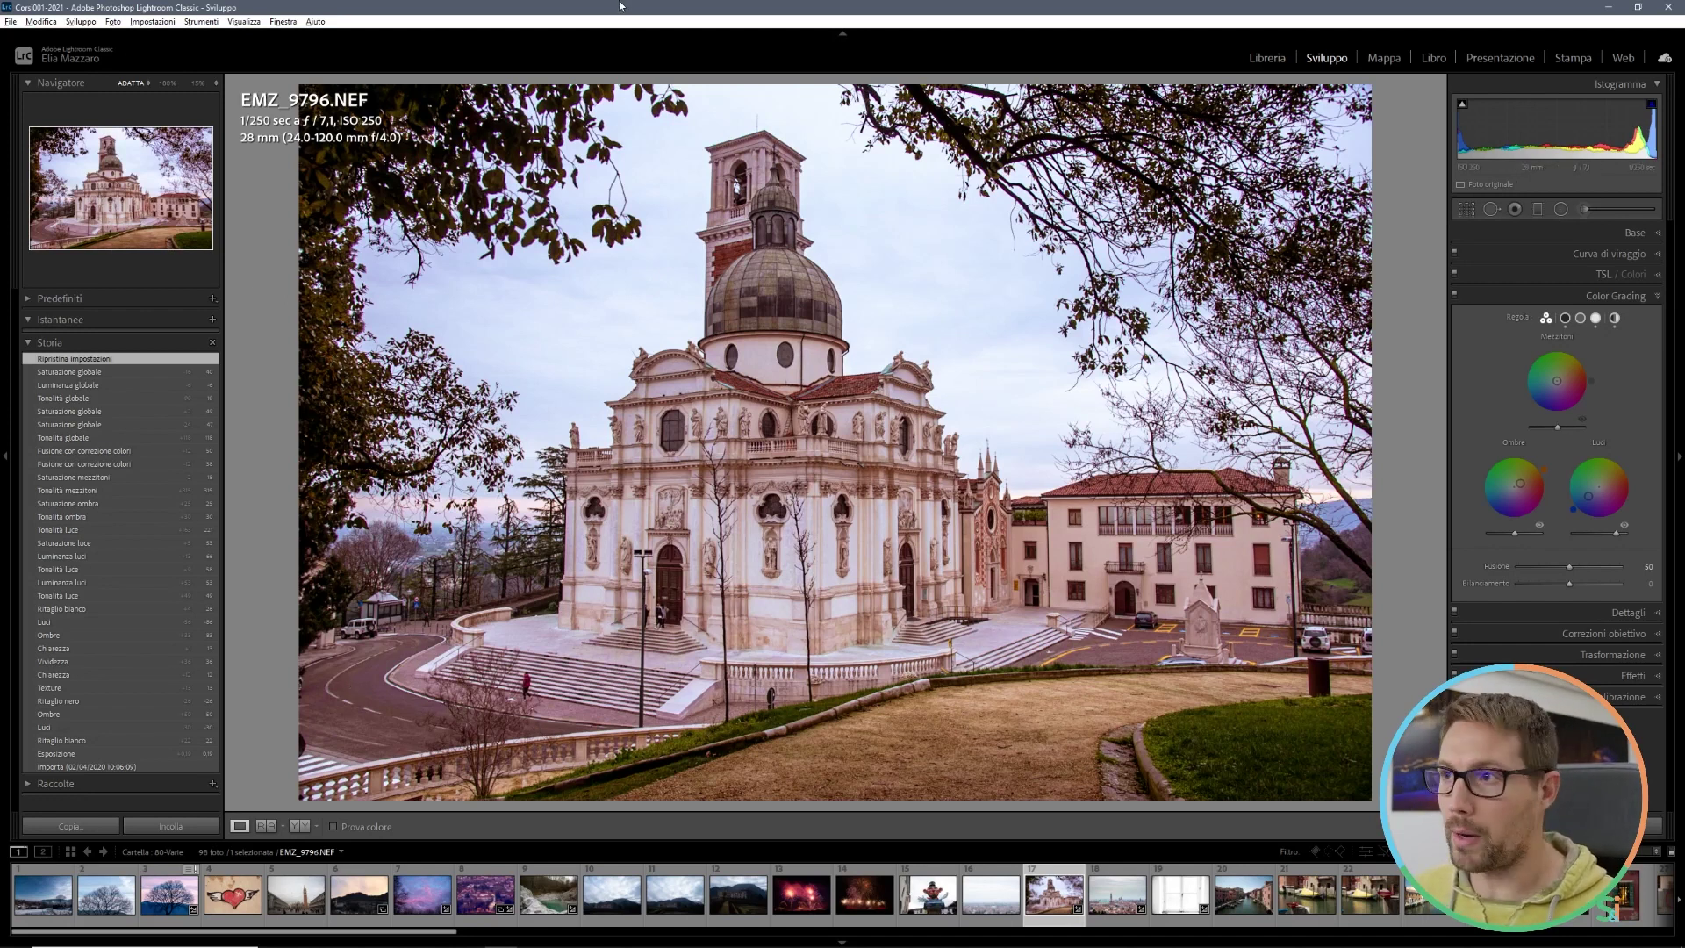
Step: Show the Immagini-Test folder in the Library grid and select the grey patch chart
key("g")
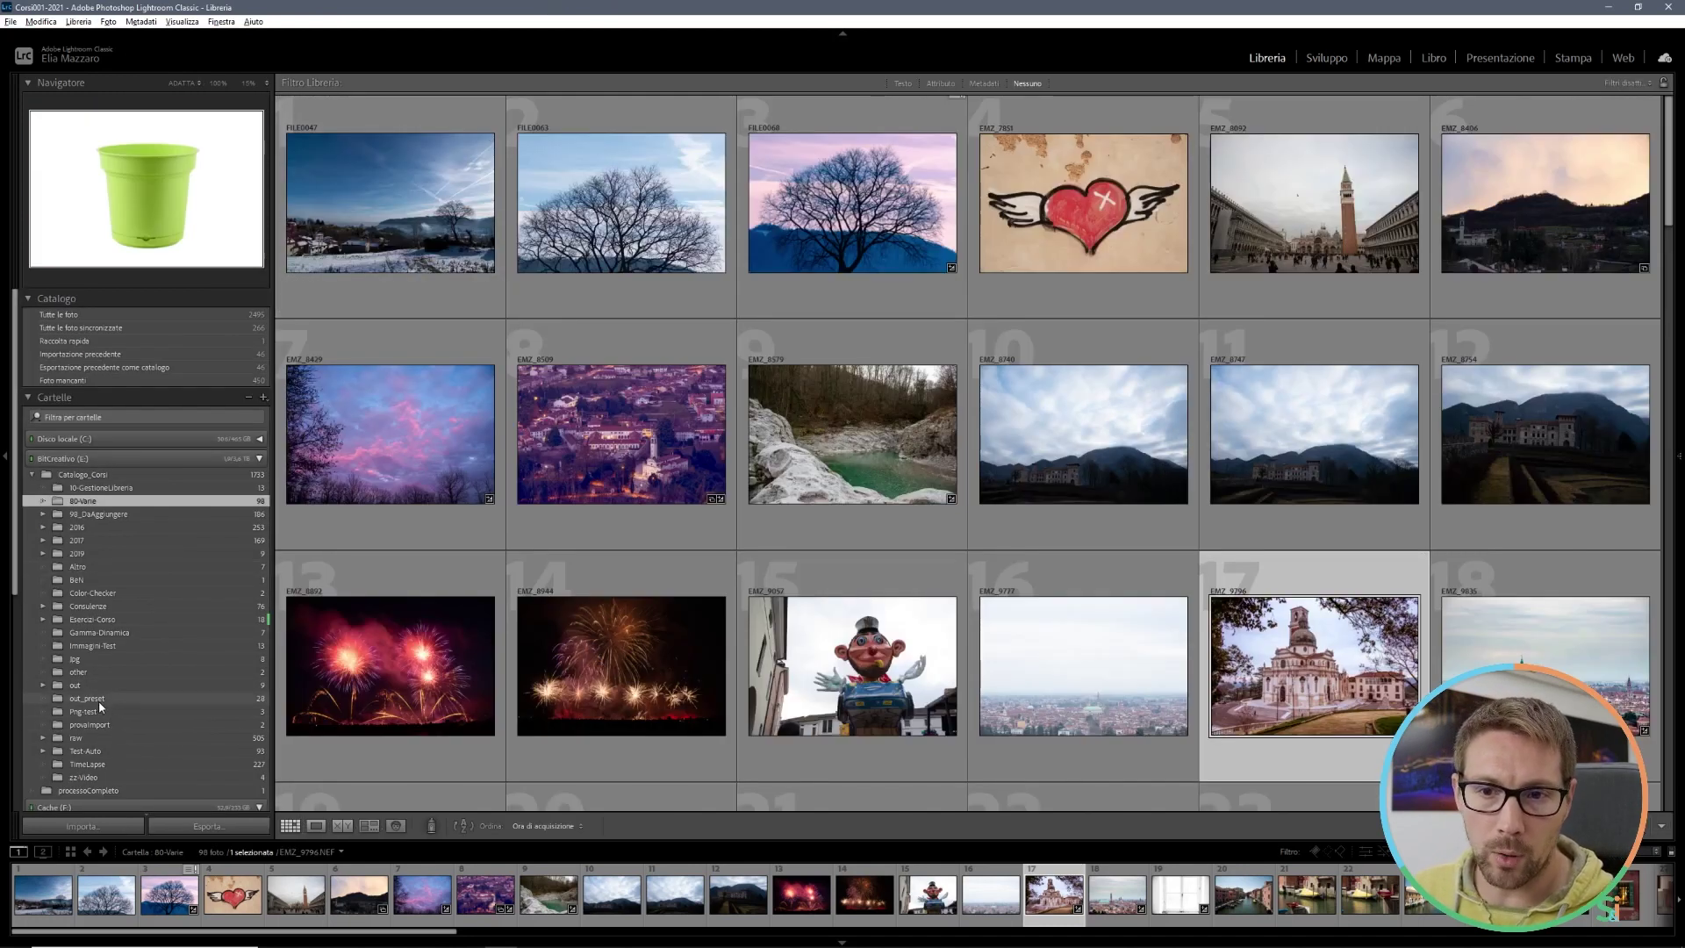
left_click(99, 646)
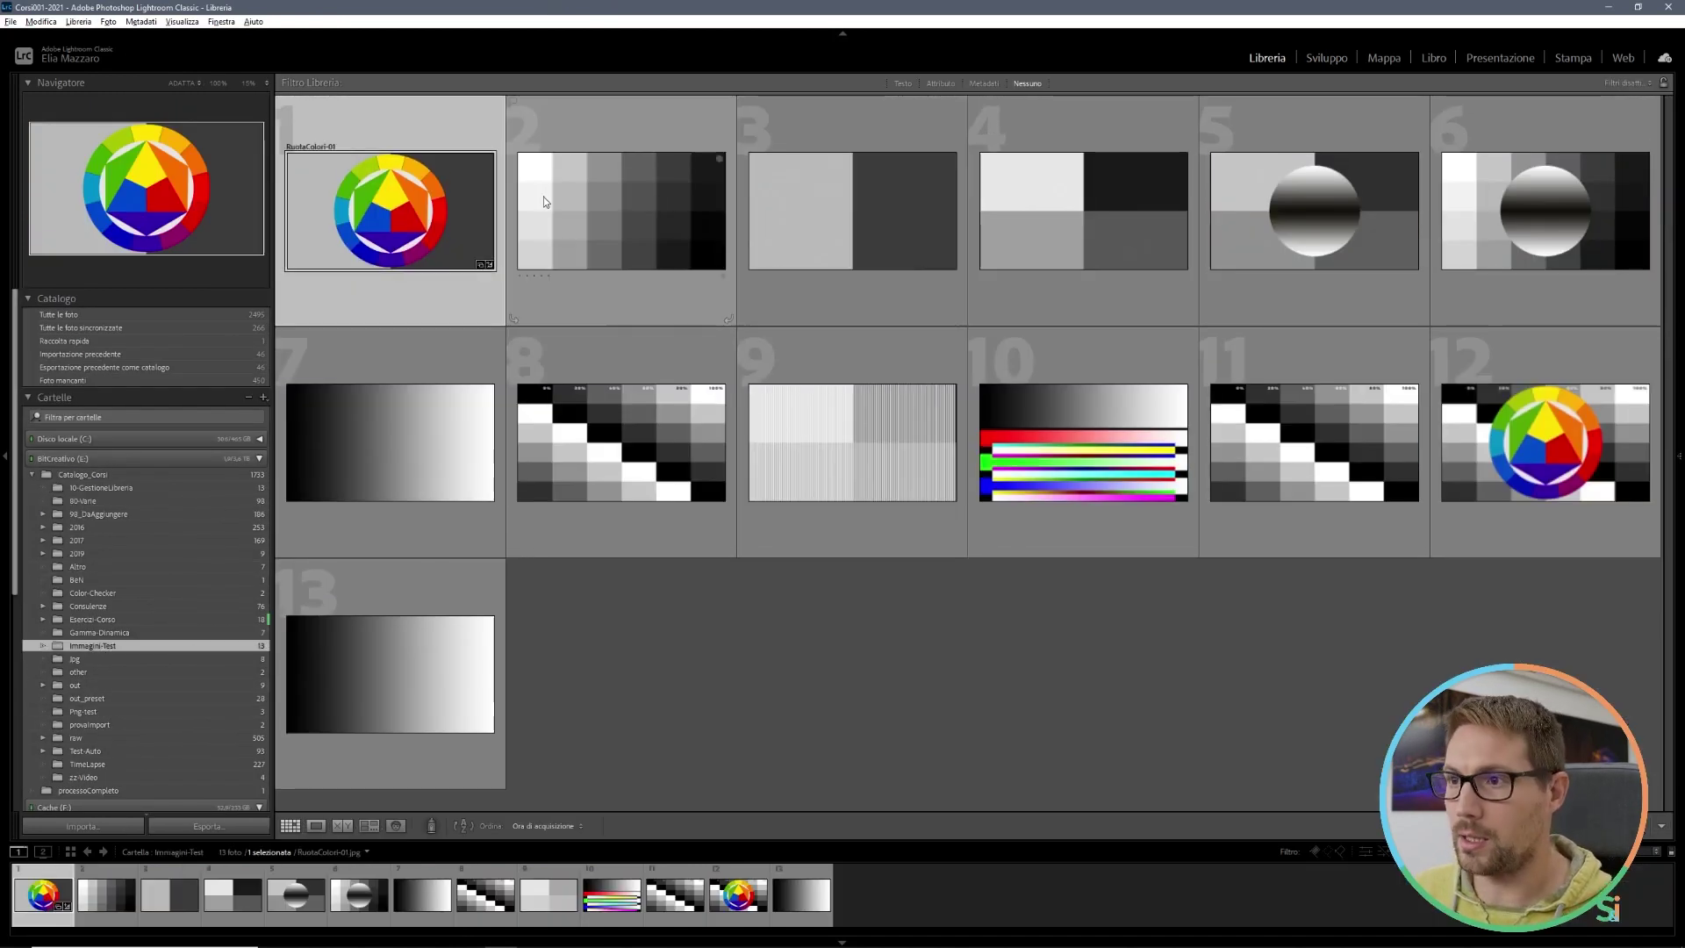
left_click(544, 200)
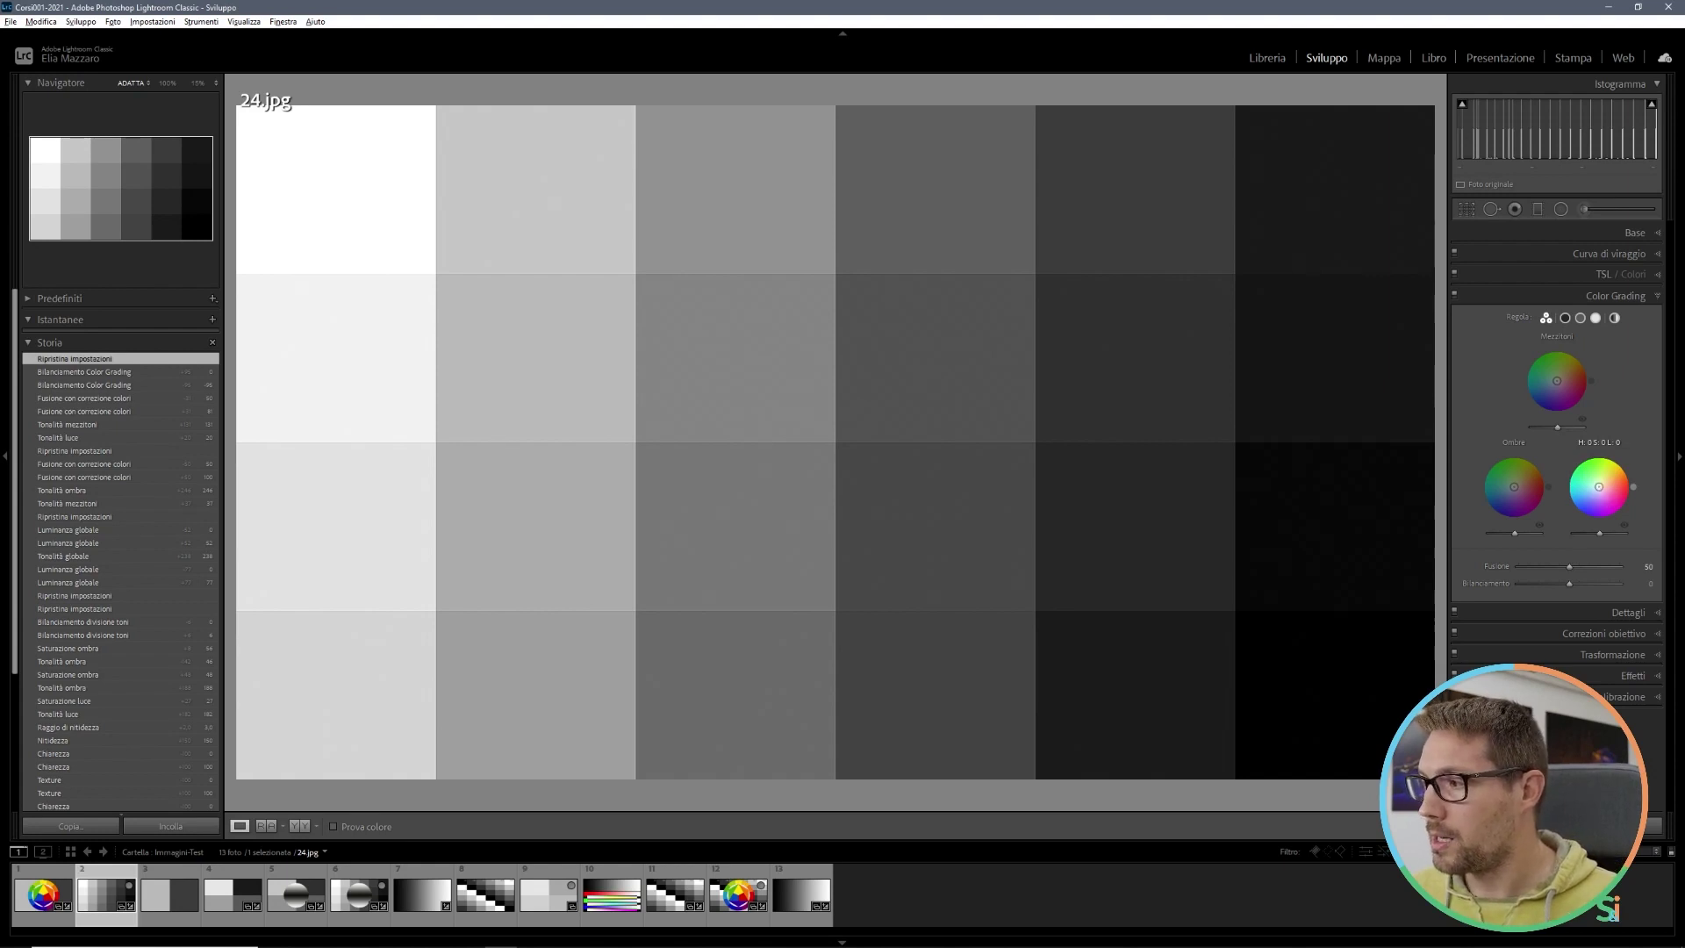
Step: Tint the chart's highlights peach and adjust the highlight luminance
left_click_drag(1599, 486, 1614, 456)
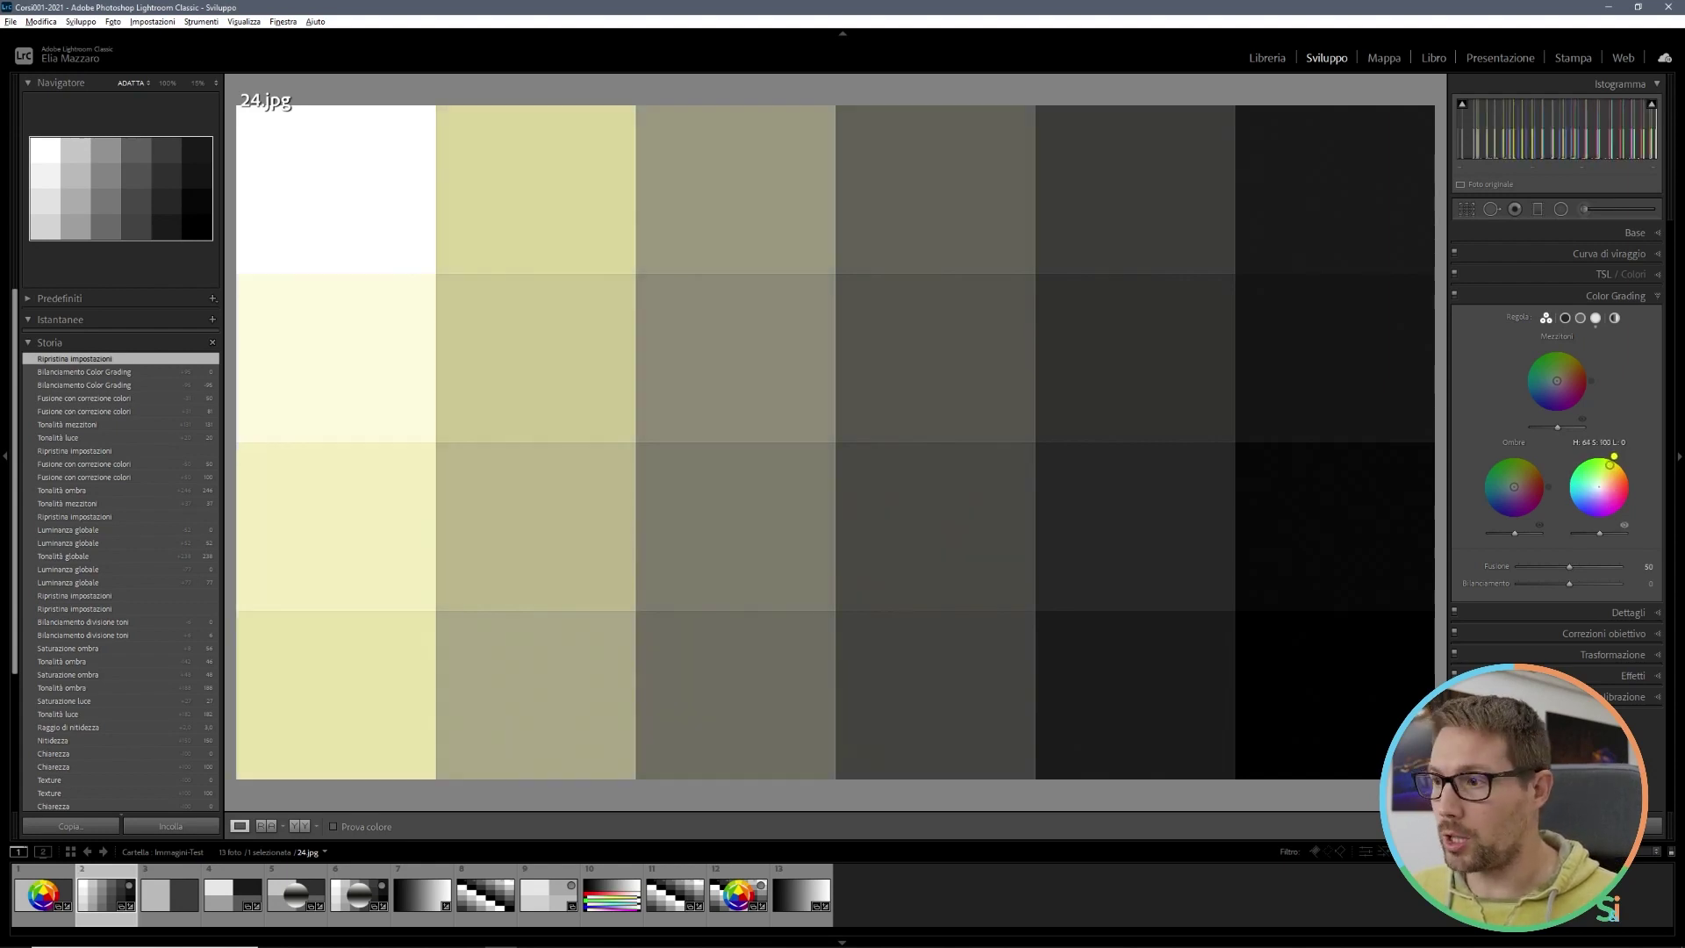
left_click_drag(1613, 457, 1619, 472)
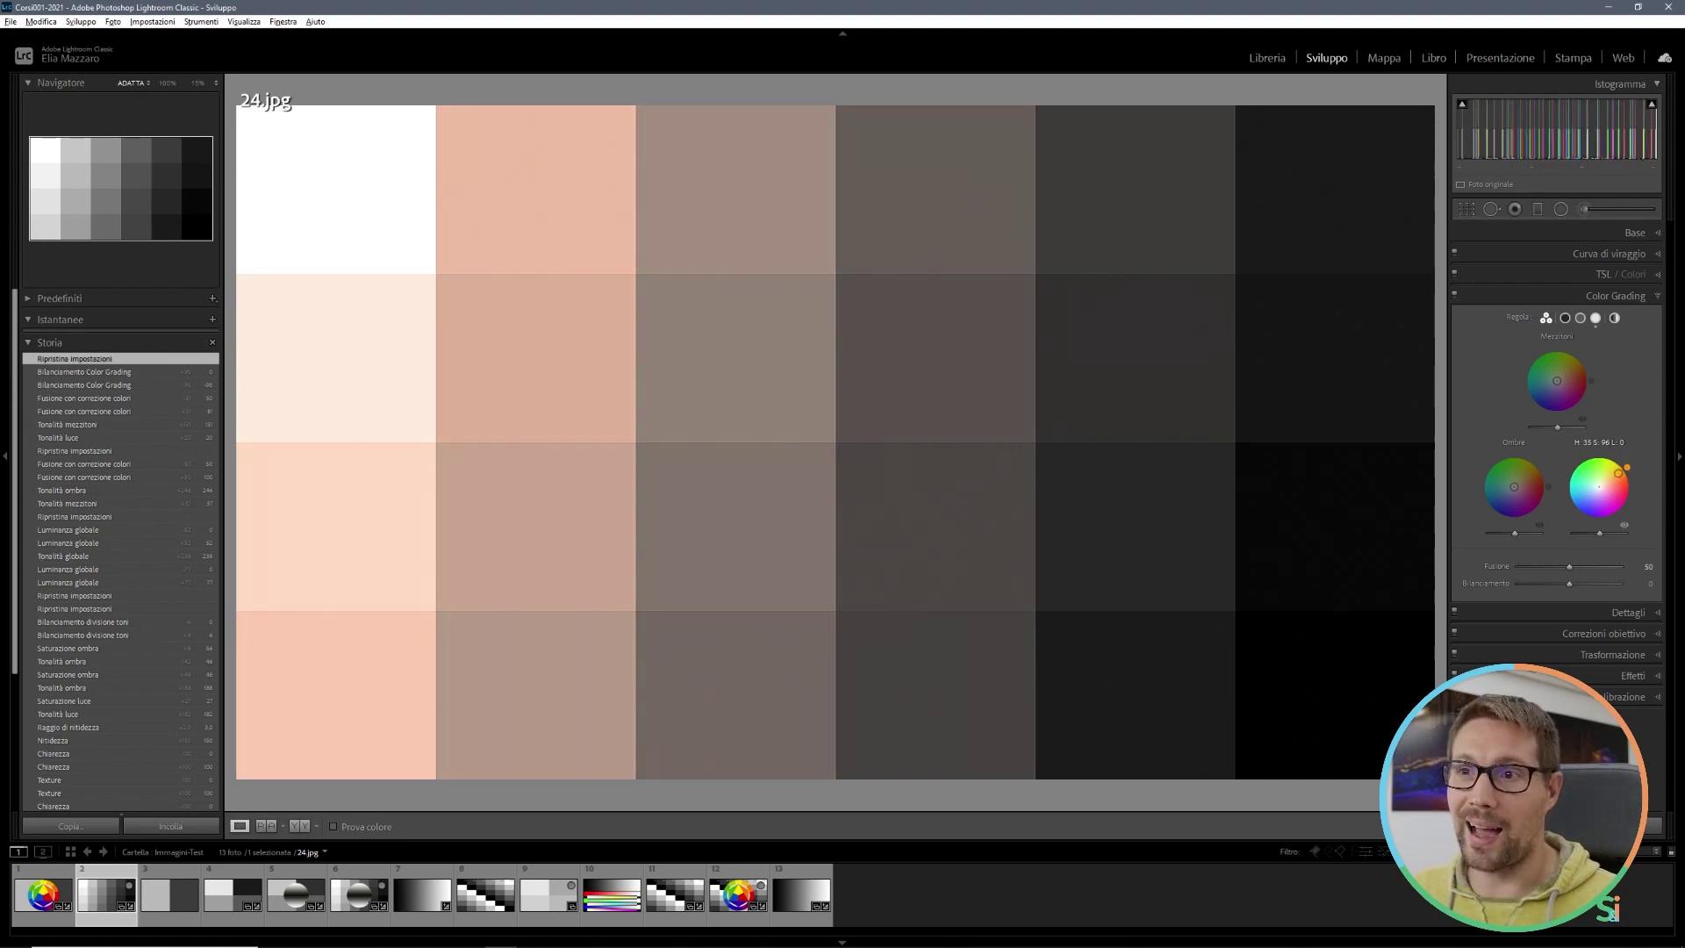
mouse_move(1599, 533)
left_mouse_down()
mouse_move(1627, 534)
mouse_move(1580, 539)
mouse_move(1601, 537)
left_mouse_up()
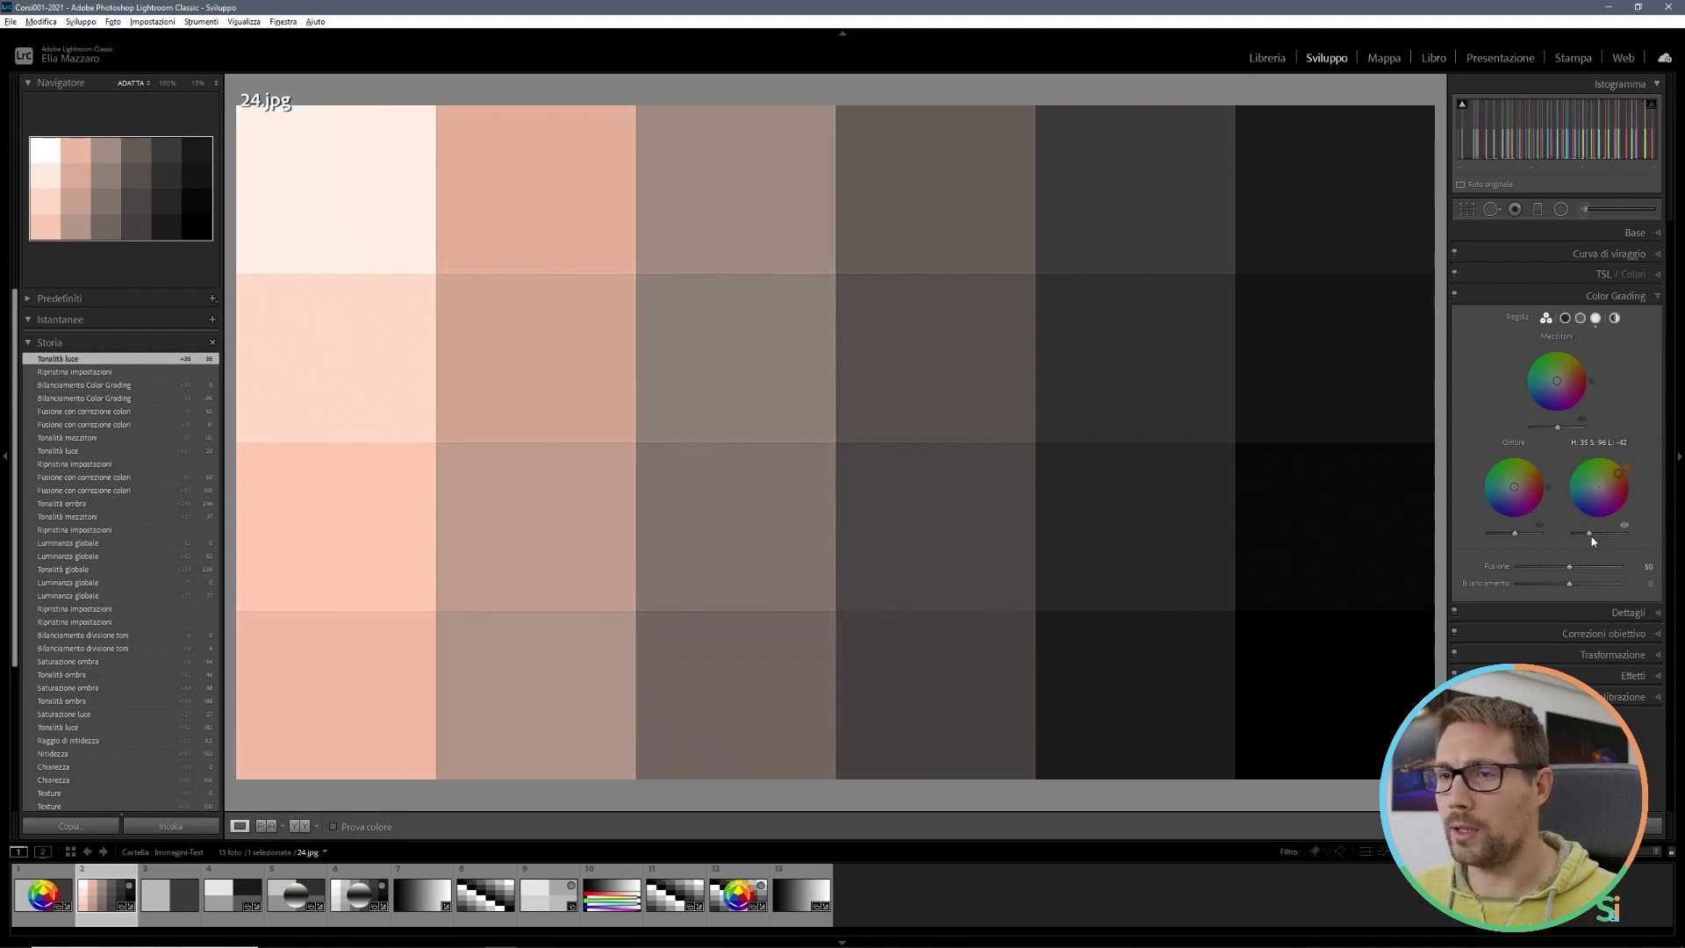
mouse_move(1601, 535)
left_mouse_down()
mouse_move(1573, 540)
mouse_move(1587, 534)
left_mouse_up()
Step: Tint shadows navy blue and midtones green, then test Blending and reset it to 50
mouse_move(1516, 492)
left_mouse_down()
mouse_move(1500, 517)
mouse_move(1527, 534)
left_mouse_up()
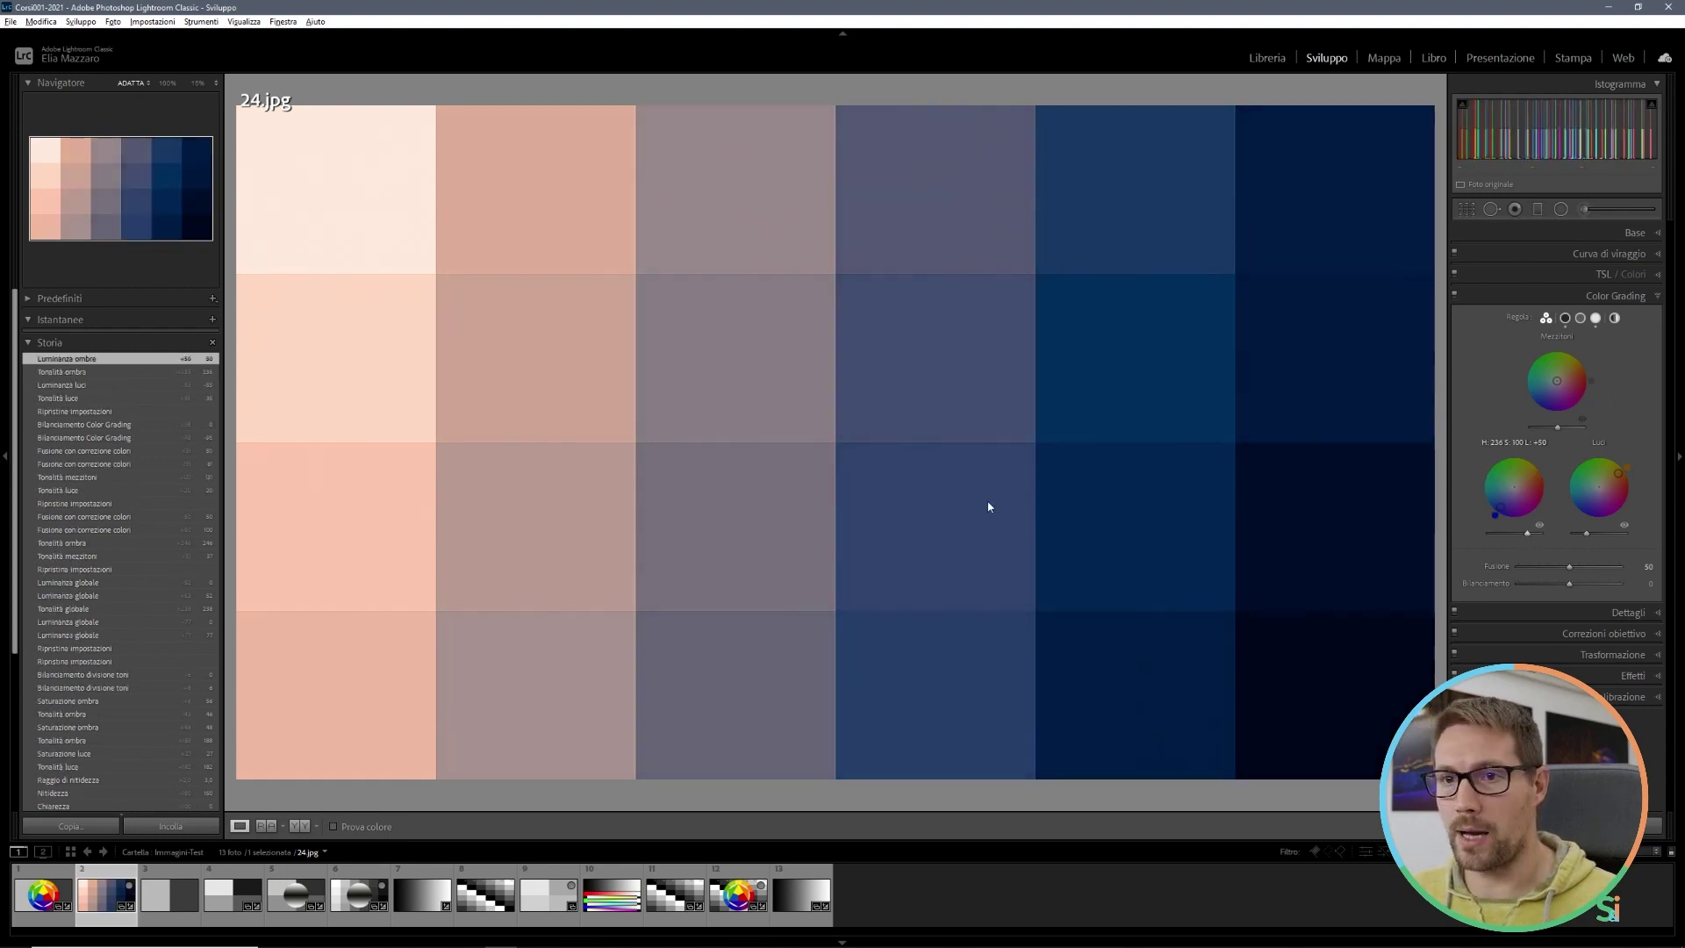
left_click(5, 458)
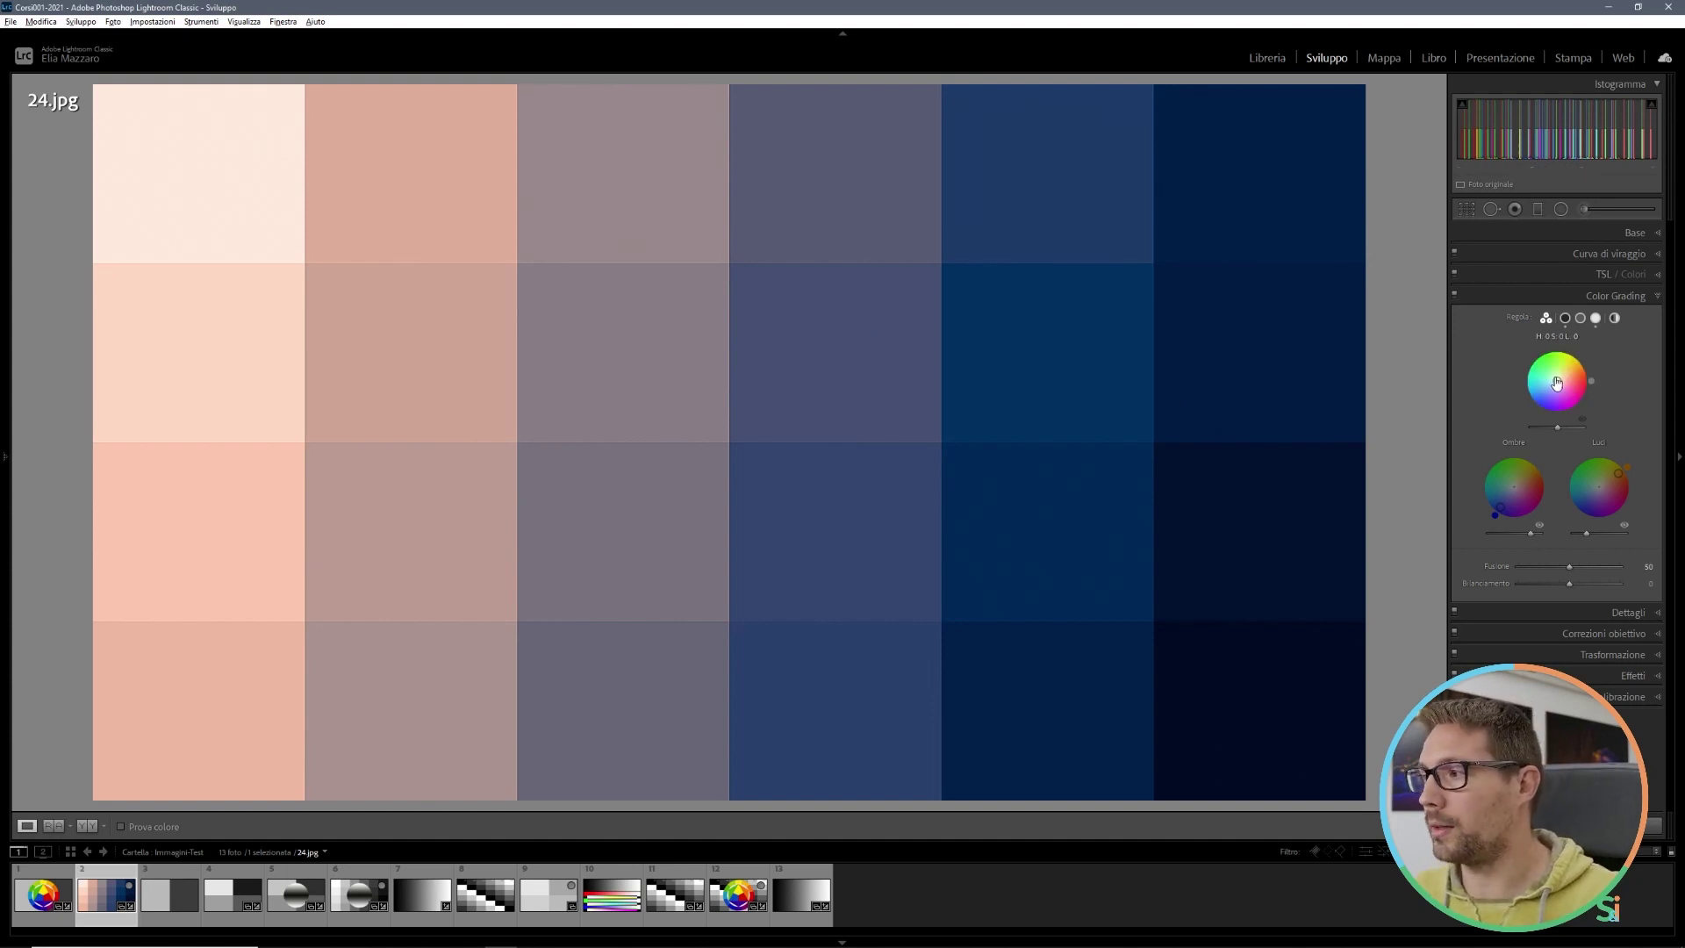
left_click_drag(1555, 376, 1551, 364)
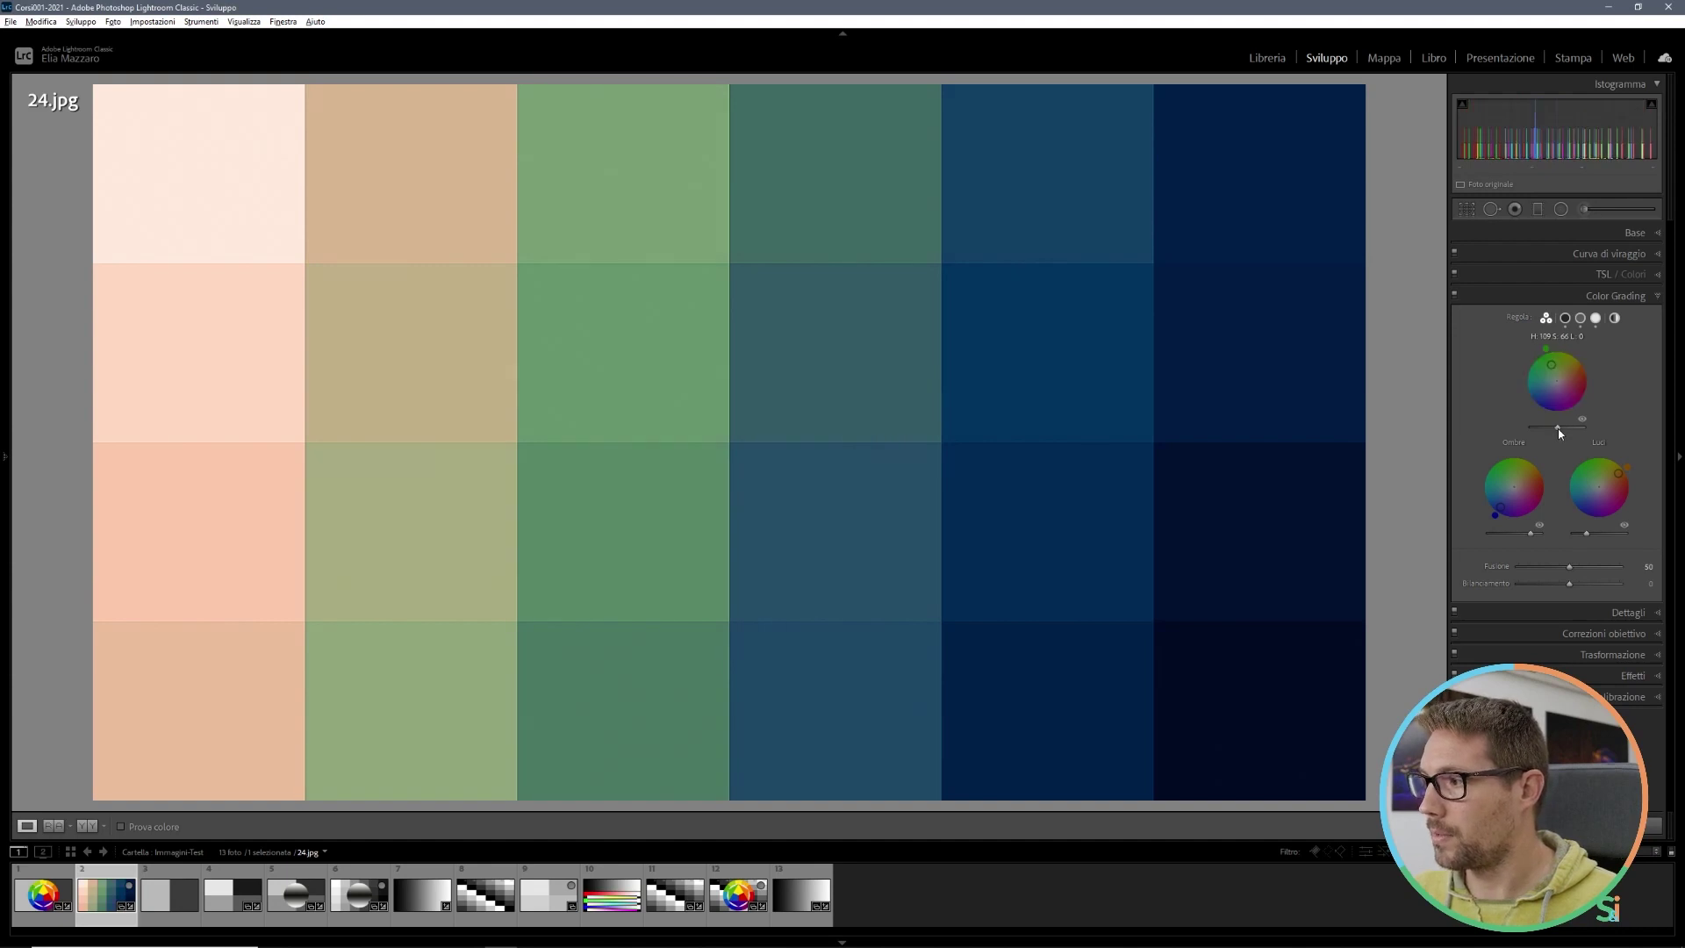
left_click_drag(1557, 429, 1563, 434)
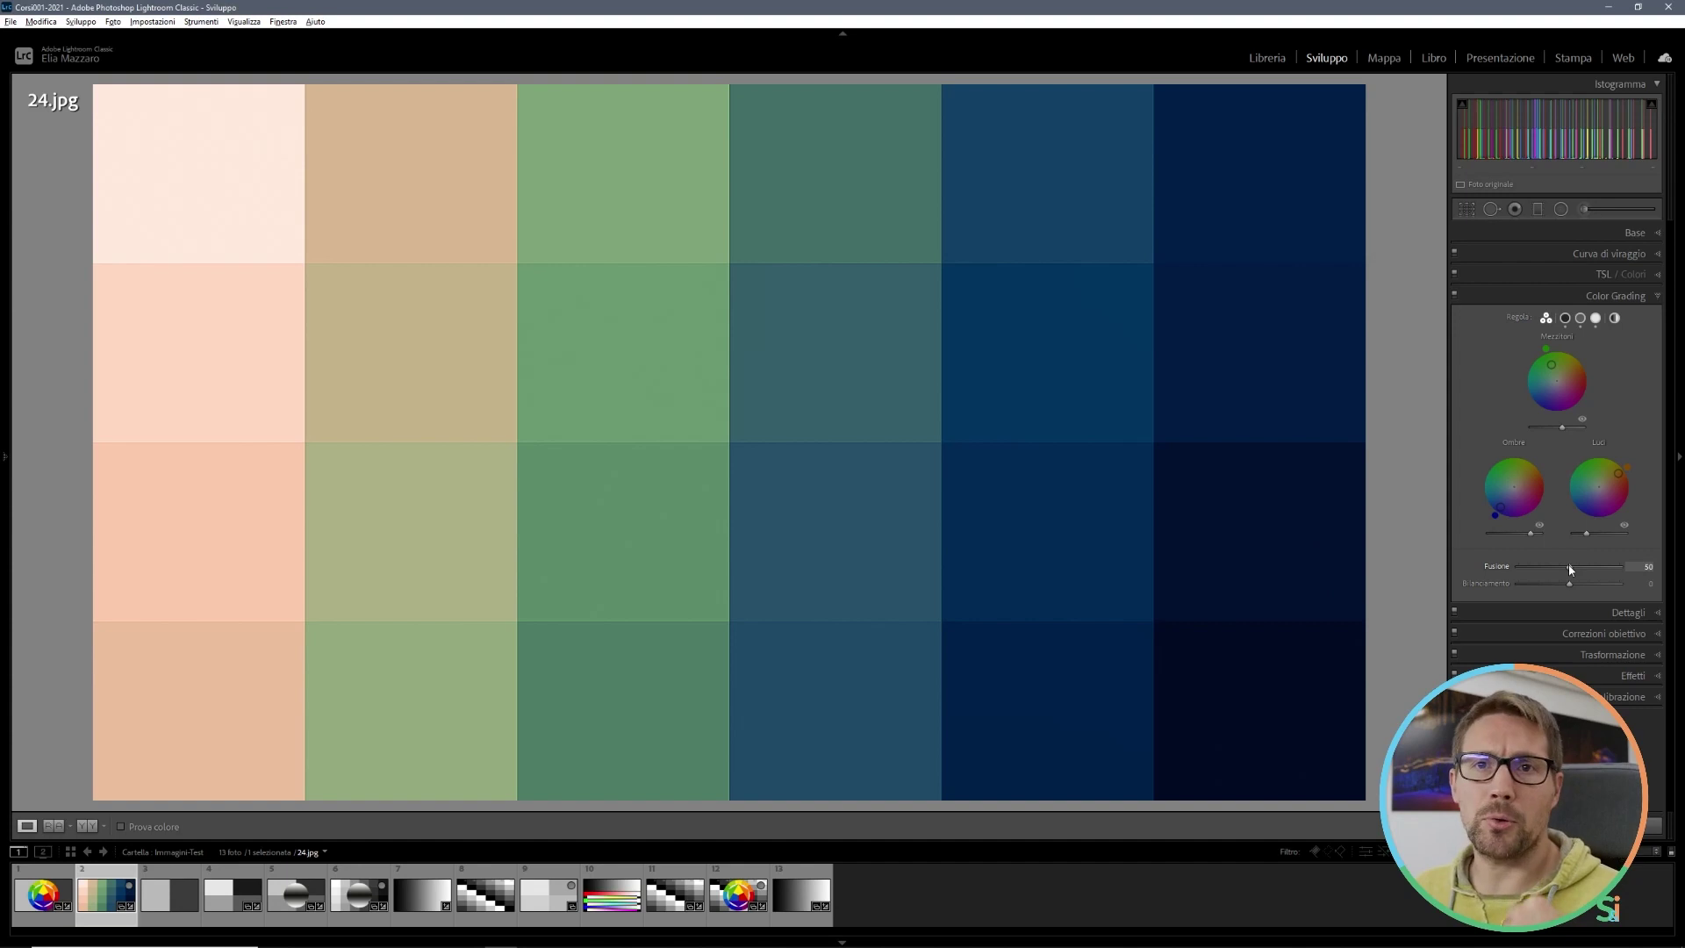
mouse_move(1572, 569)
left_mouse_down()
mouse_move(1519, 582)
mouse_move(1611, 569)
mouse_move(1519, 570)
left_mouse_up()
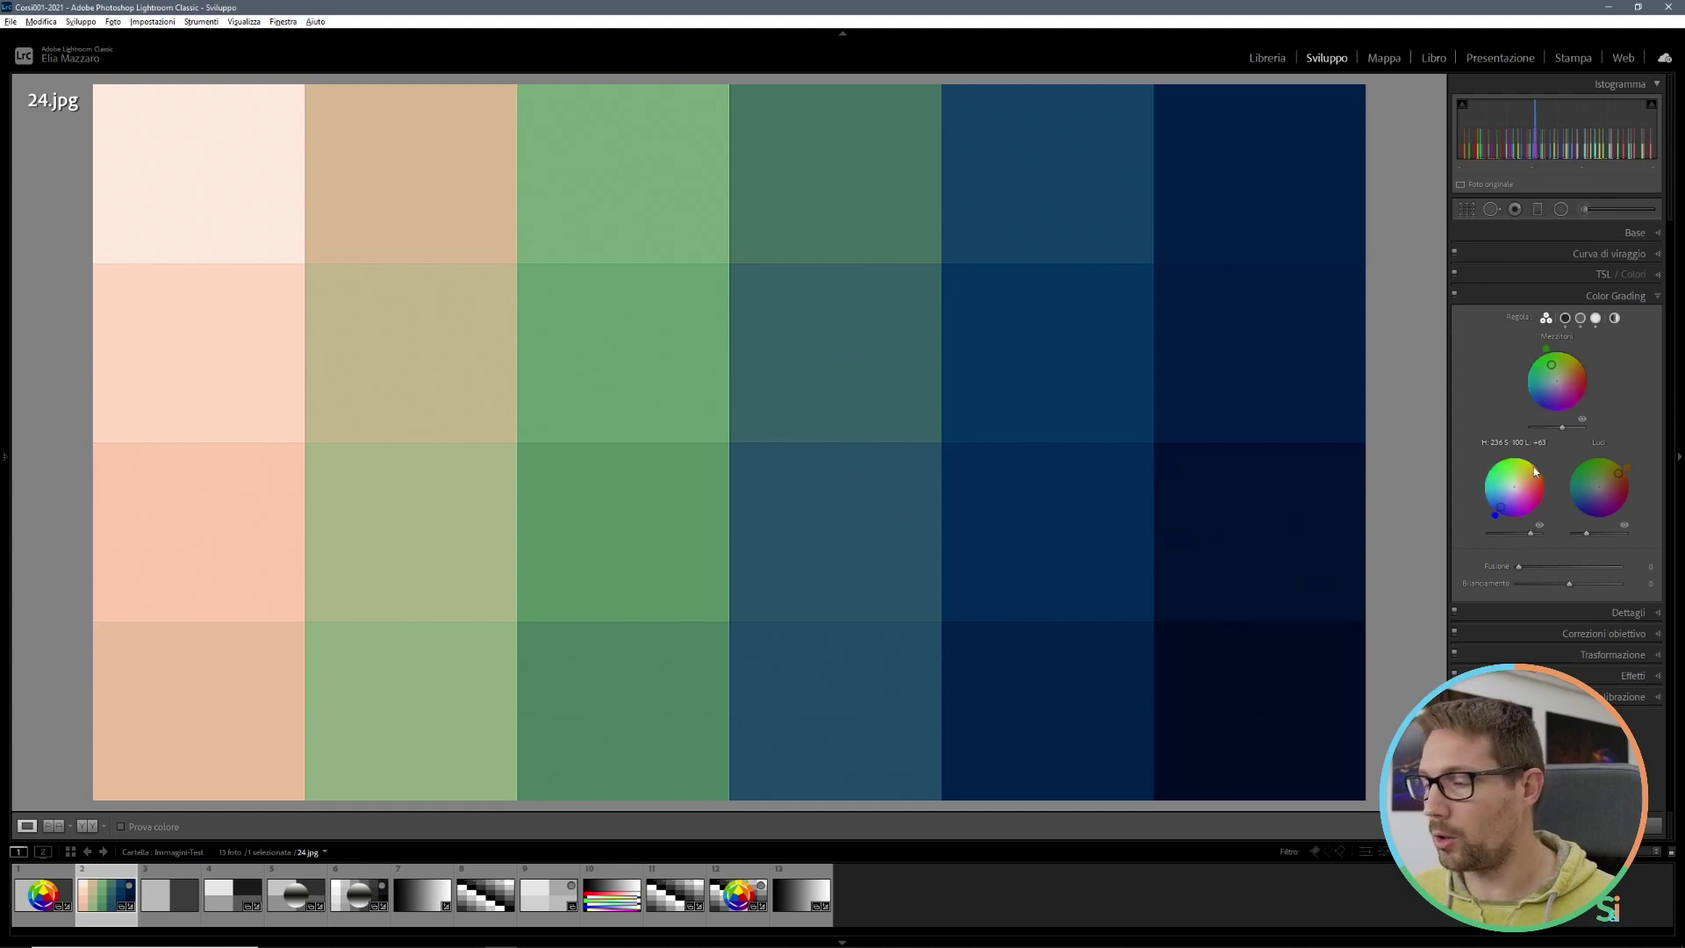
double_click(1499, 566)
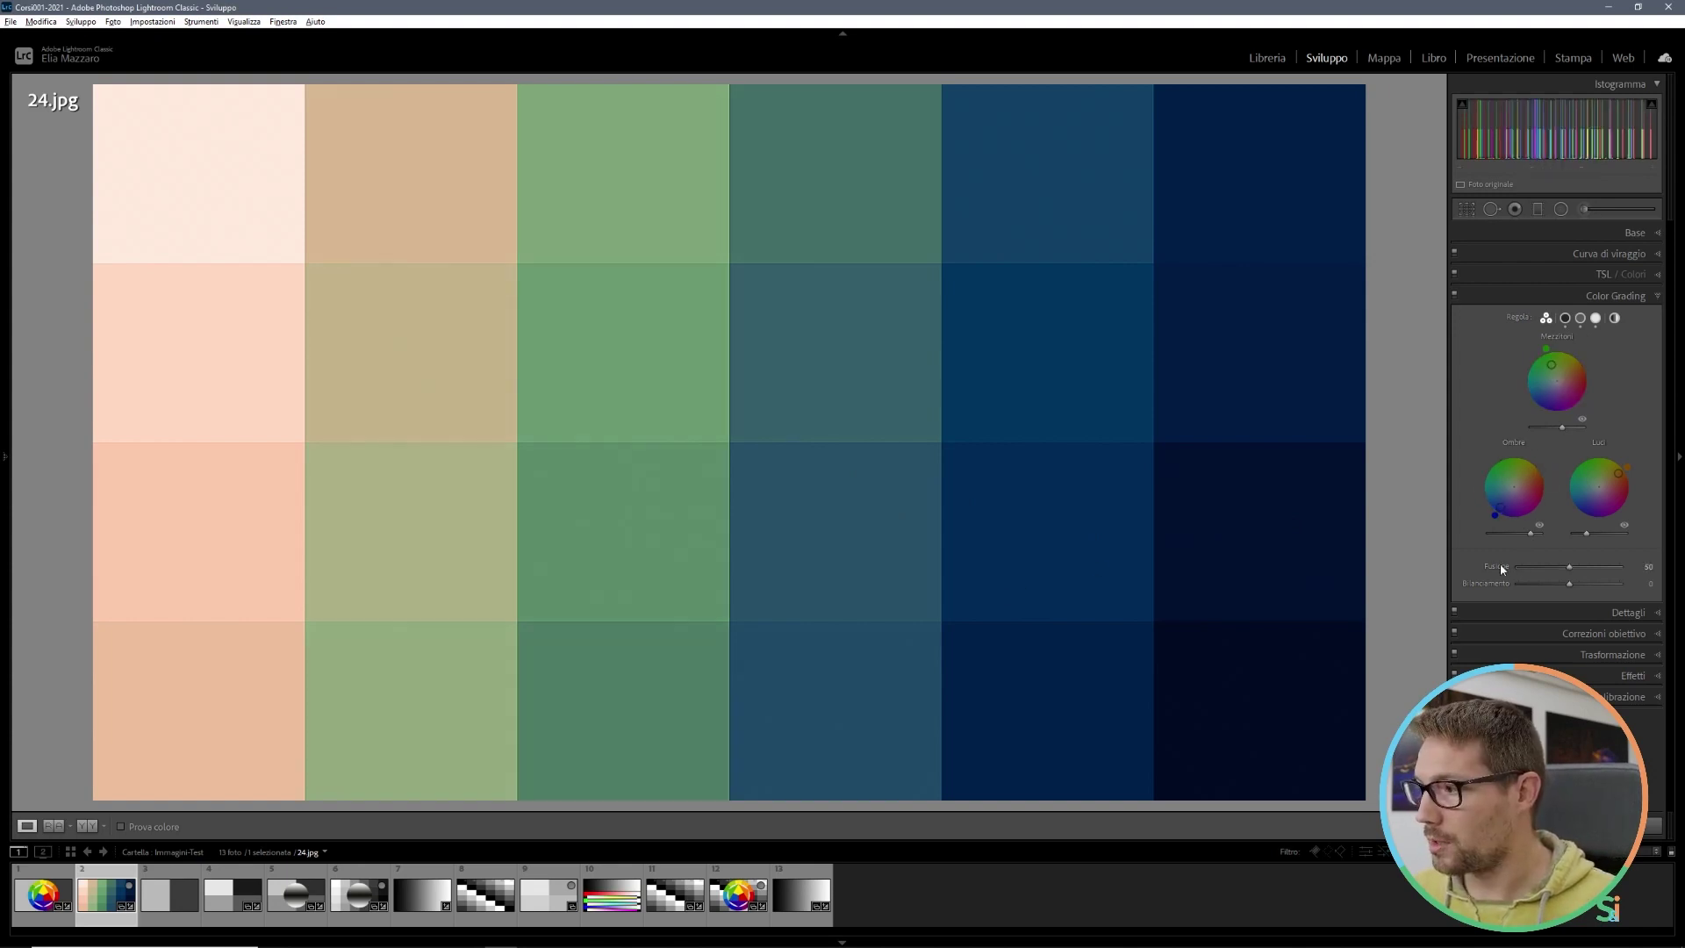
Step: Paste the grading onto Test-01.psd and test Blending and Balance, resetting both to defaults
left_click(411, 897)
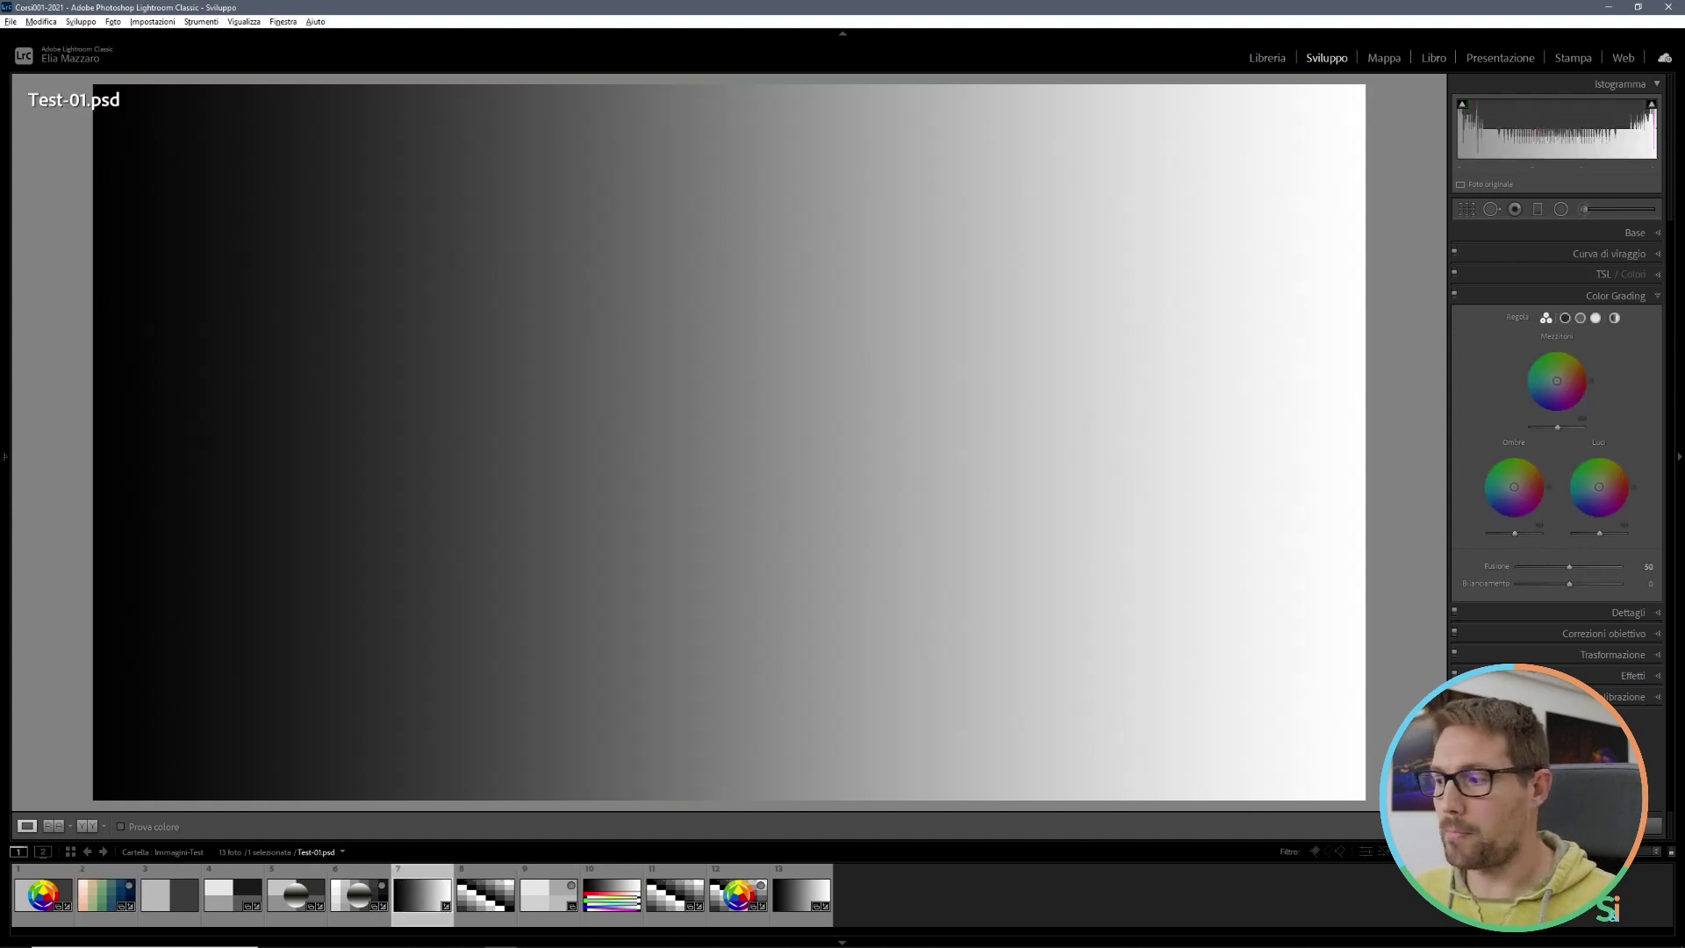
key("ctrl+shift+v")
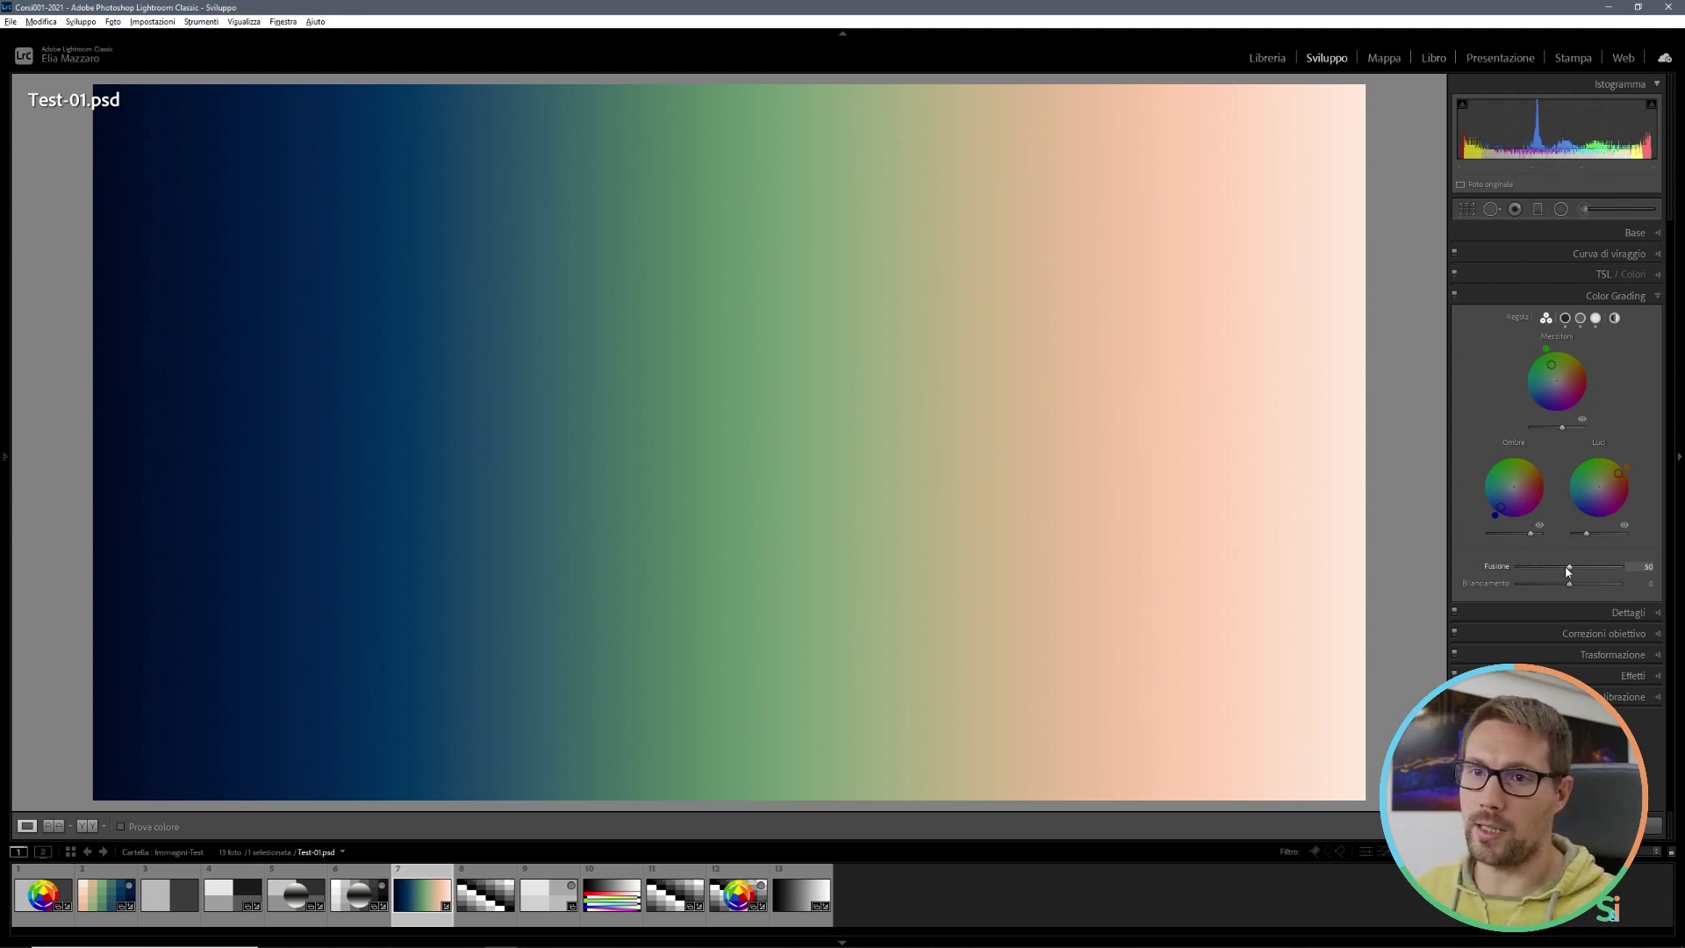
left_click_drag(1568, 568, 1621, 566)
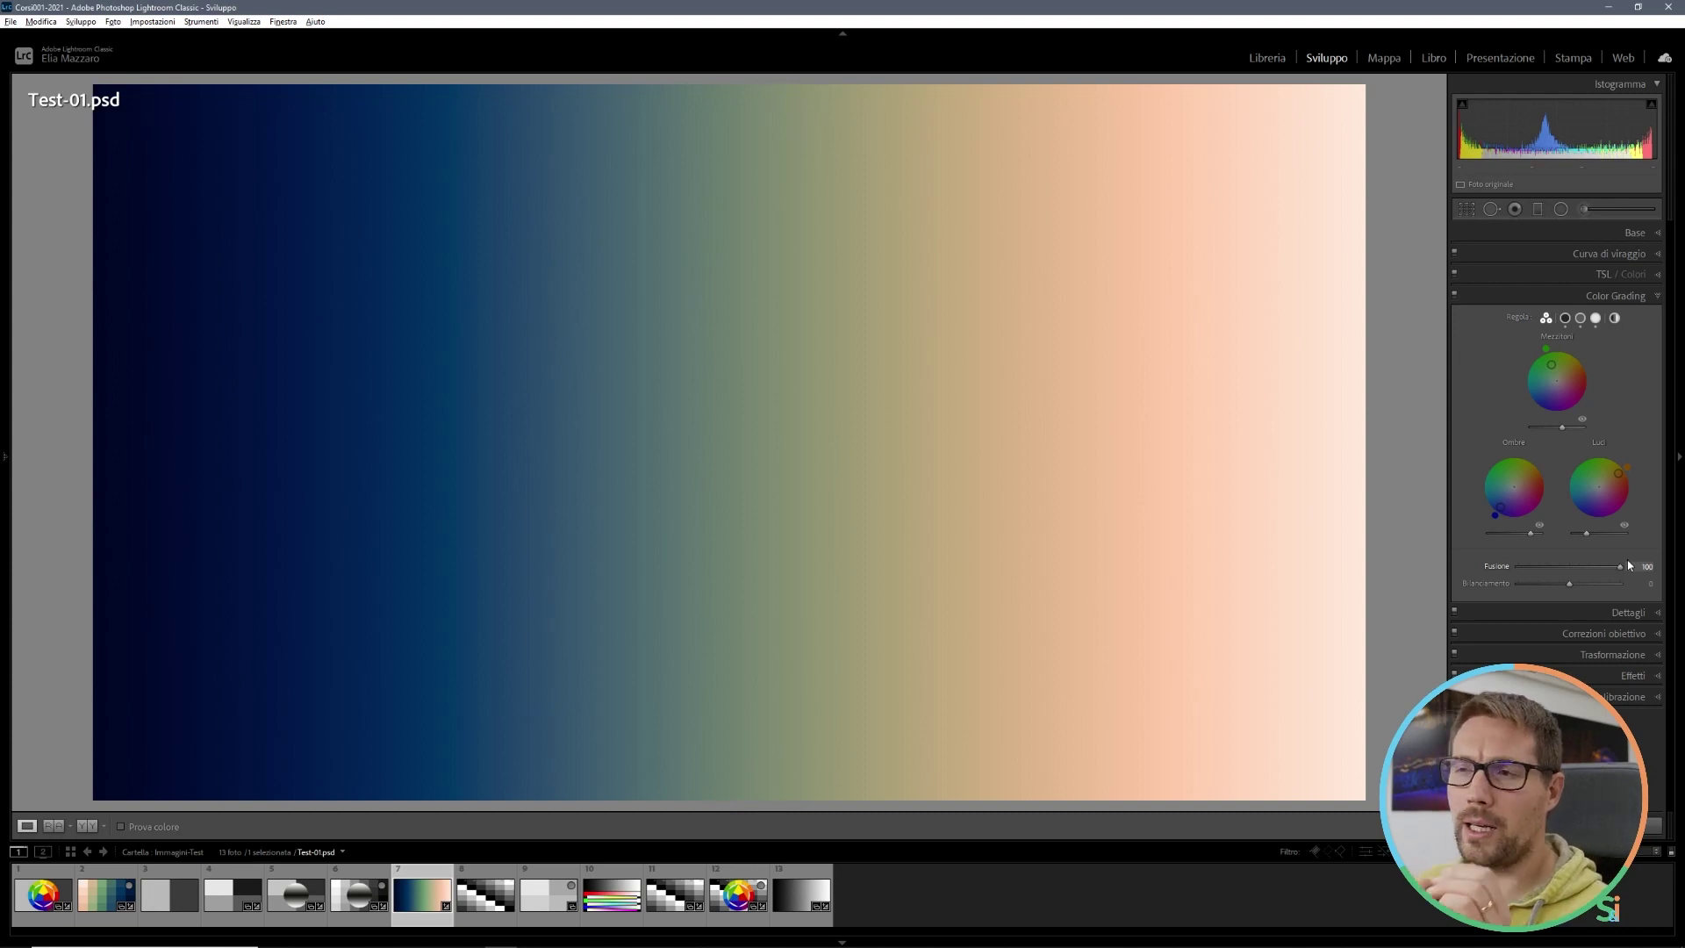
left_click_drag(1620, 566, 1515, 576)
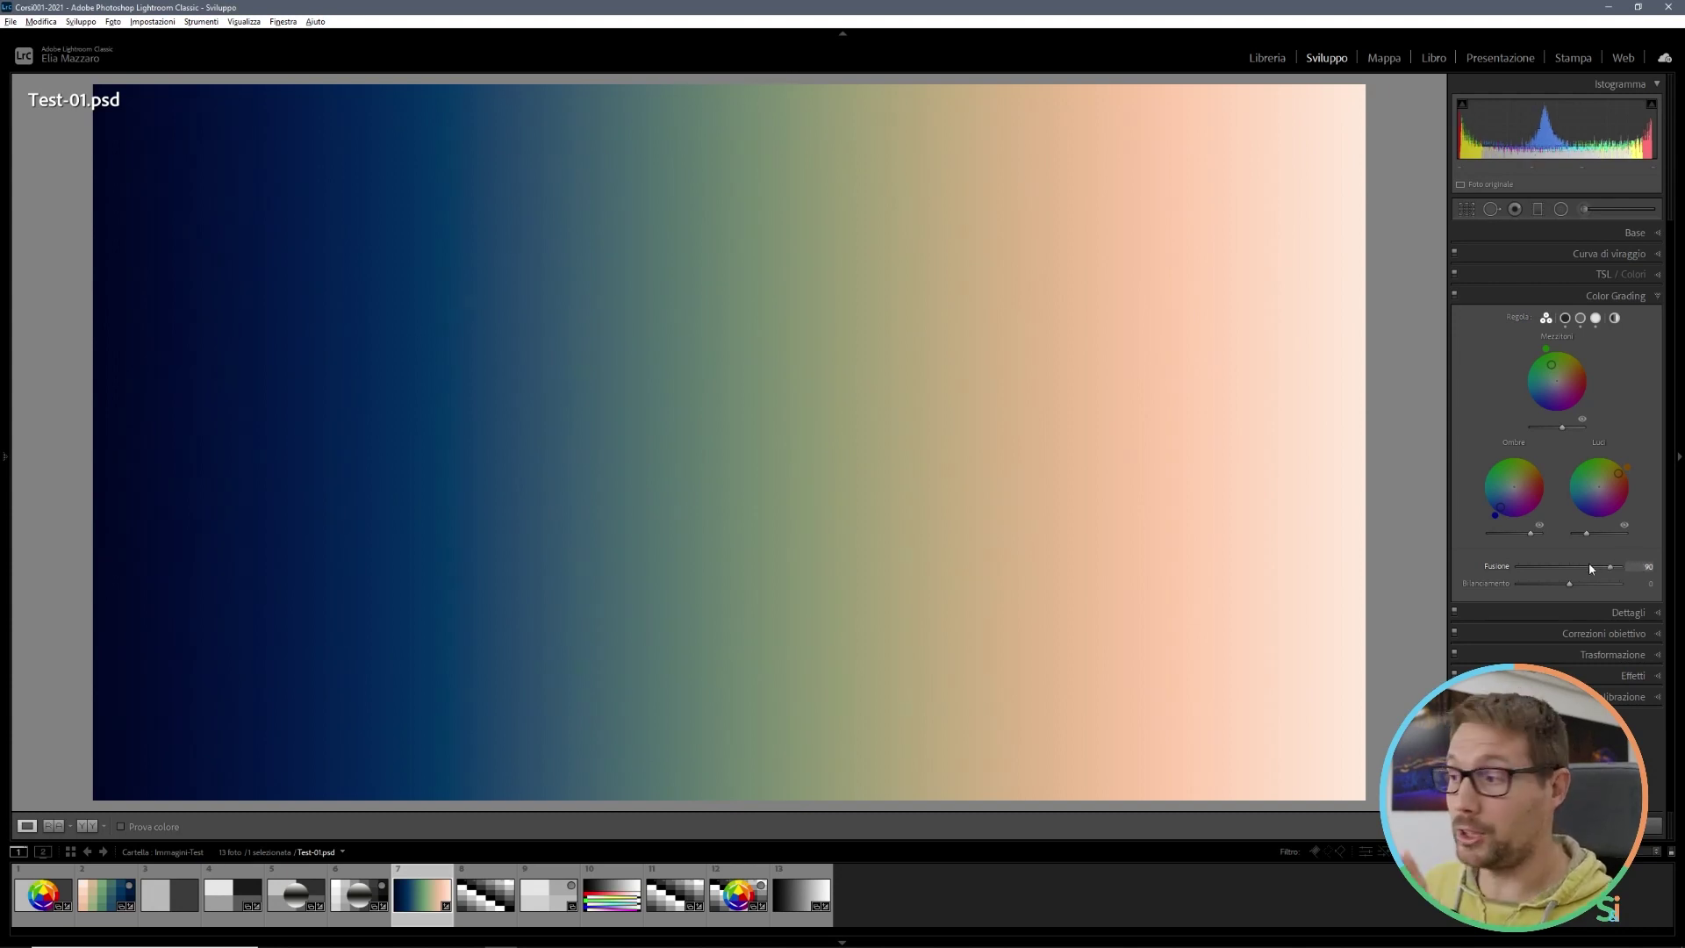
double_click(1510, 567)
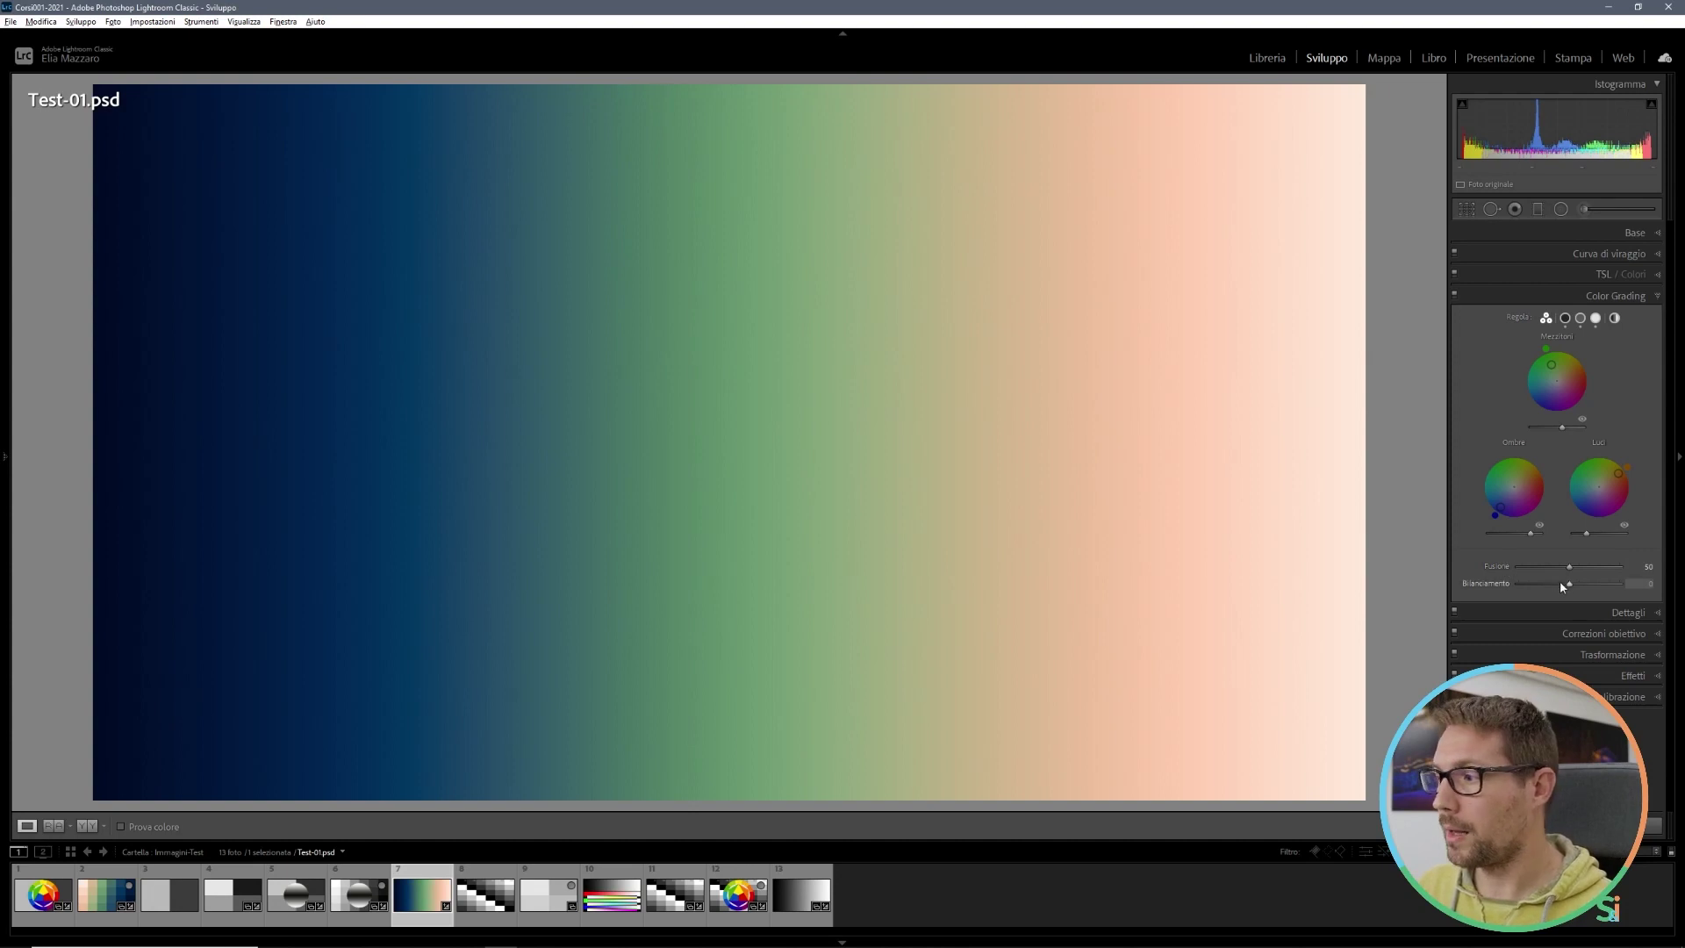
mouse_move(1568, 584)
left_mouse_down()
mouse_move(1618, 580)
mouse_move(1521, 597)
left_mouse_up()
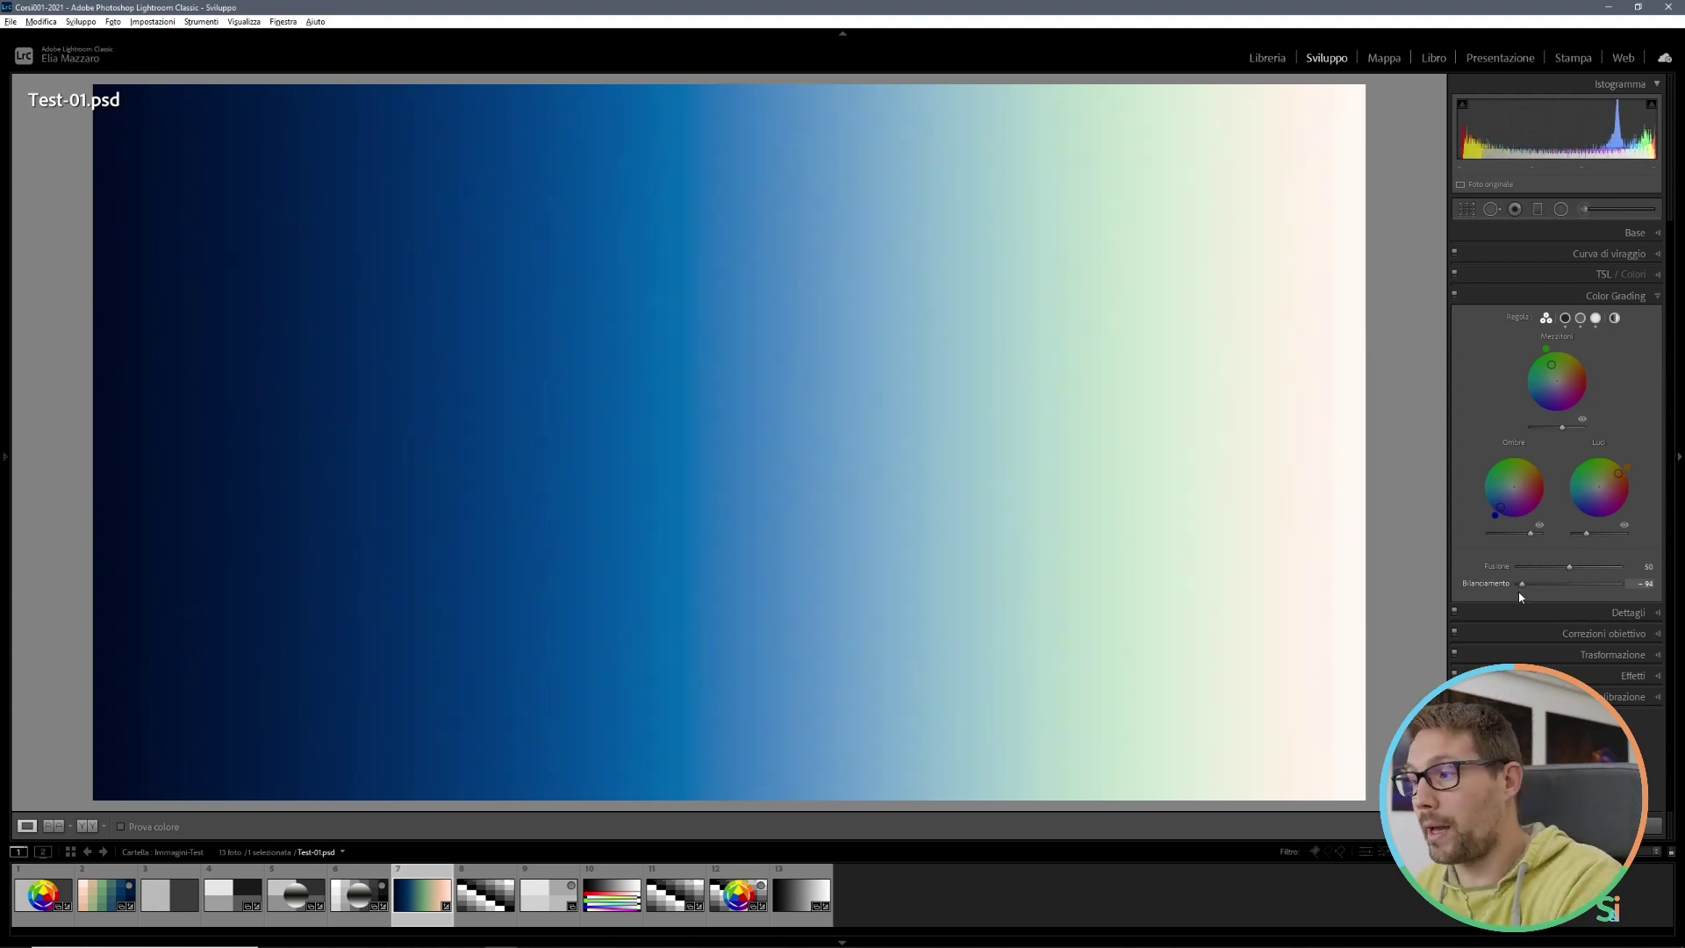
double_click(1472, 584)
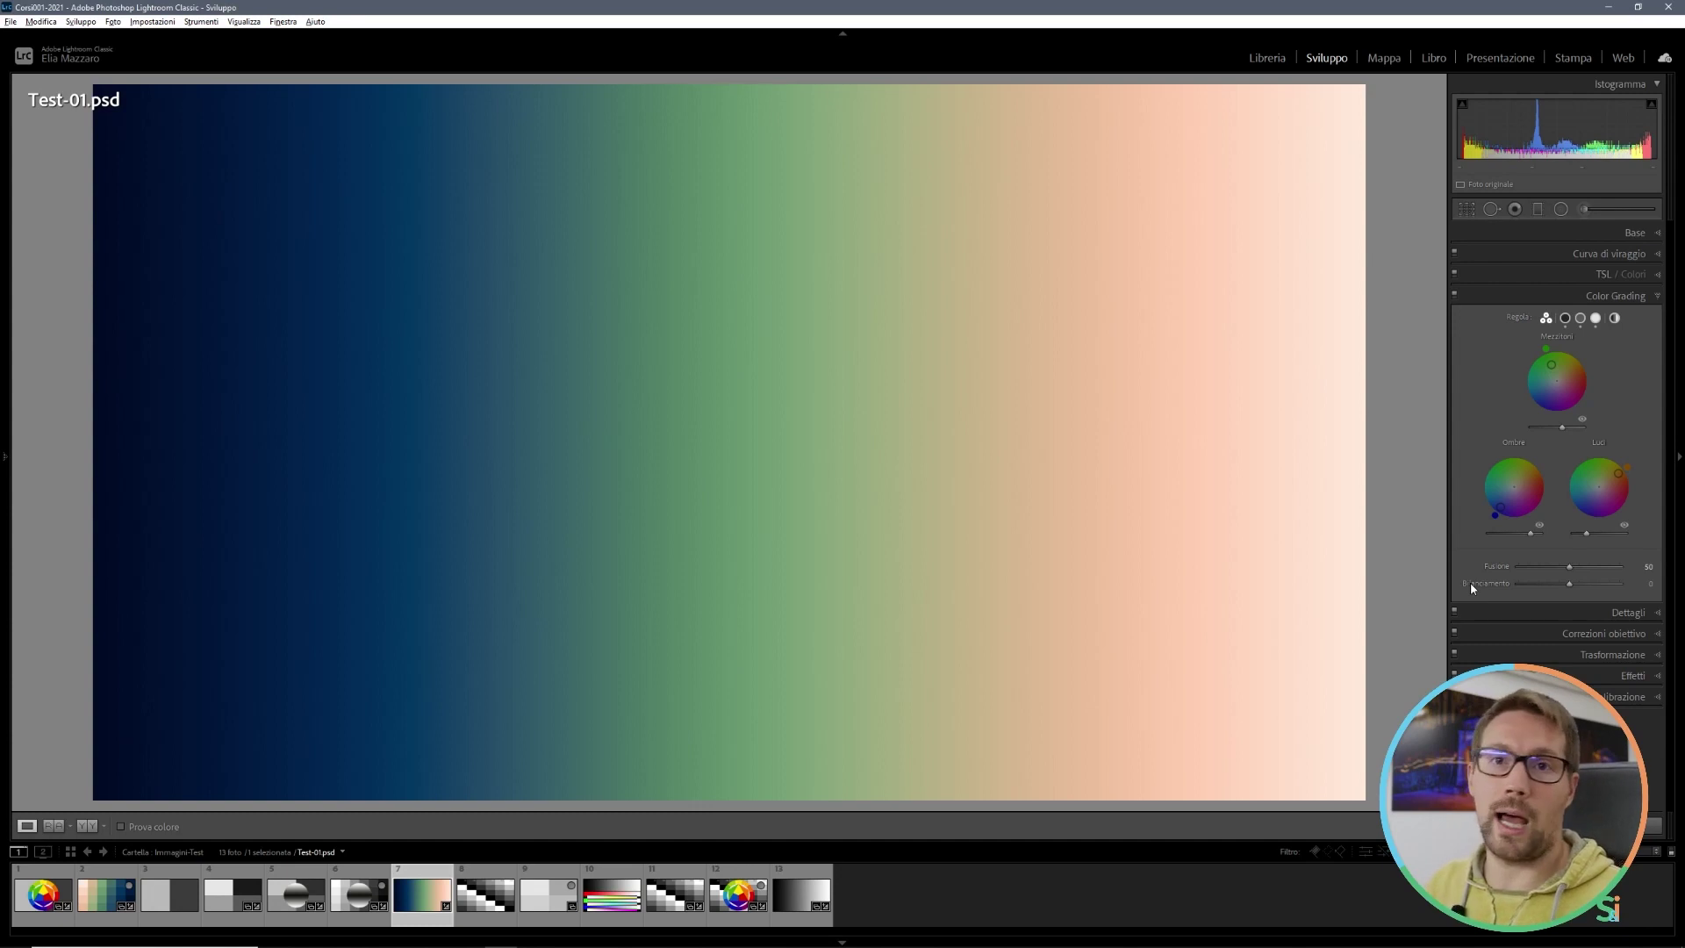
Step: Try a blue Global tint, remove it, and reset all Color Grading to neutral
left_click(1615, 319)
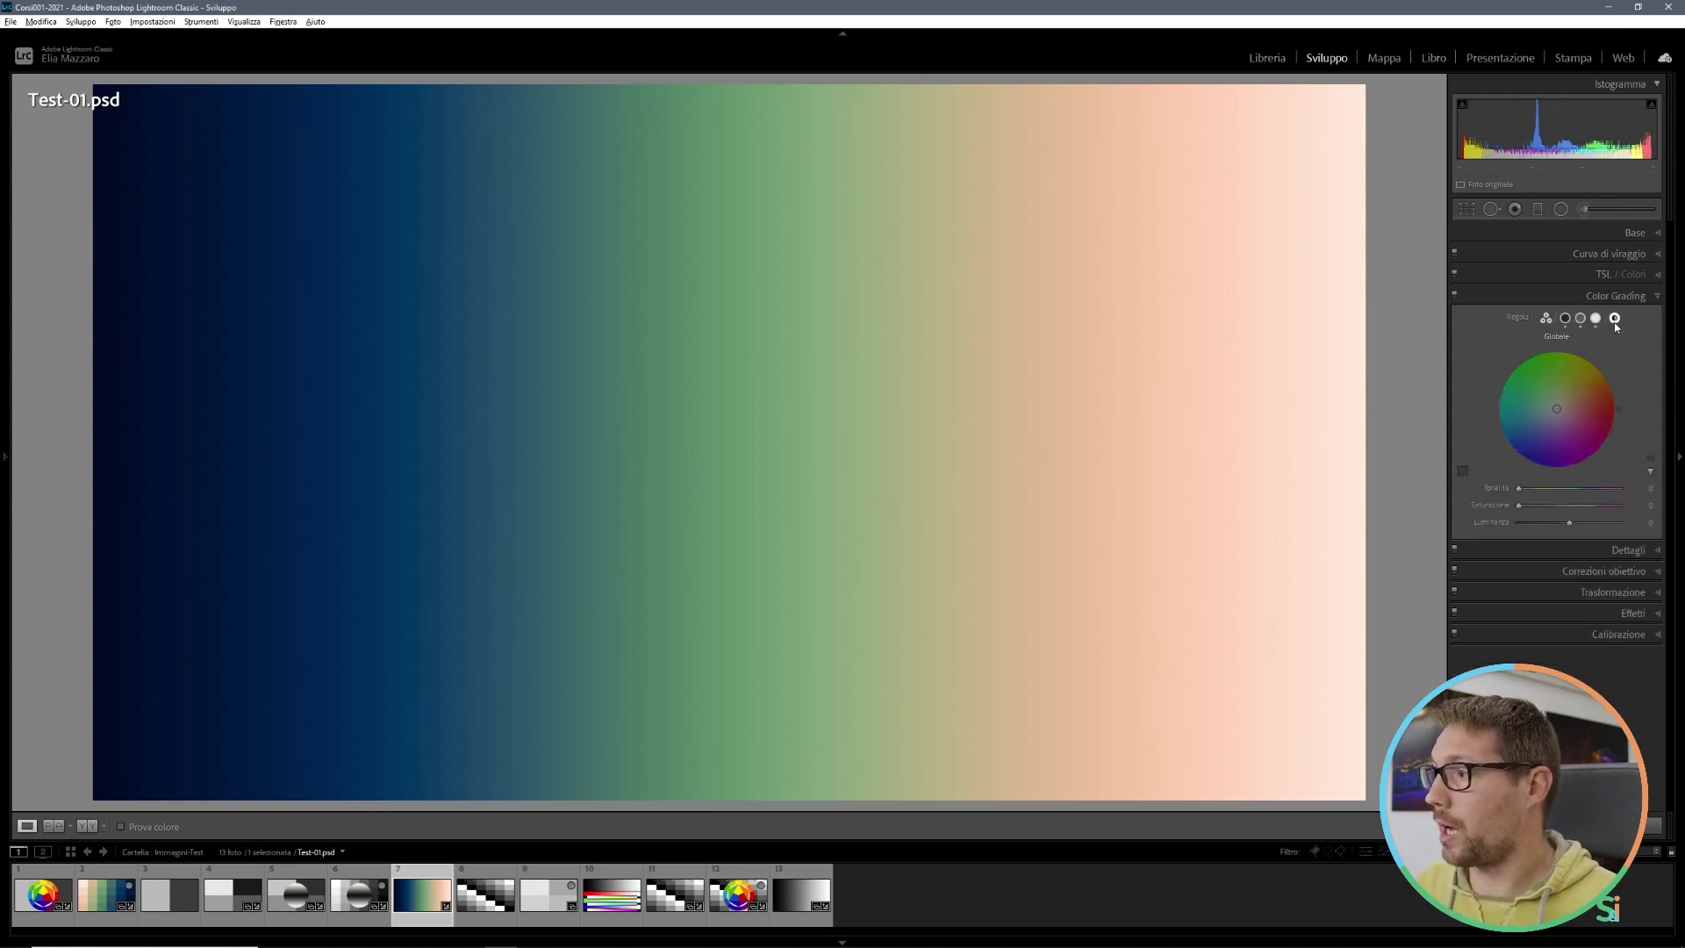
mouse_move(1558, 409)
left_mouse_down()
mouse_move(1533, 432)
mouse_move(1614, 431)
mouse_move(1540, 407)
left_mouse_up()
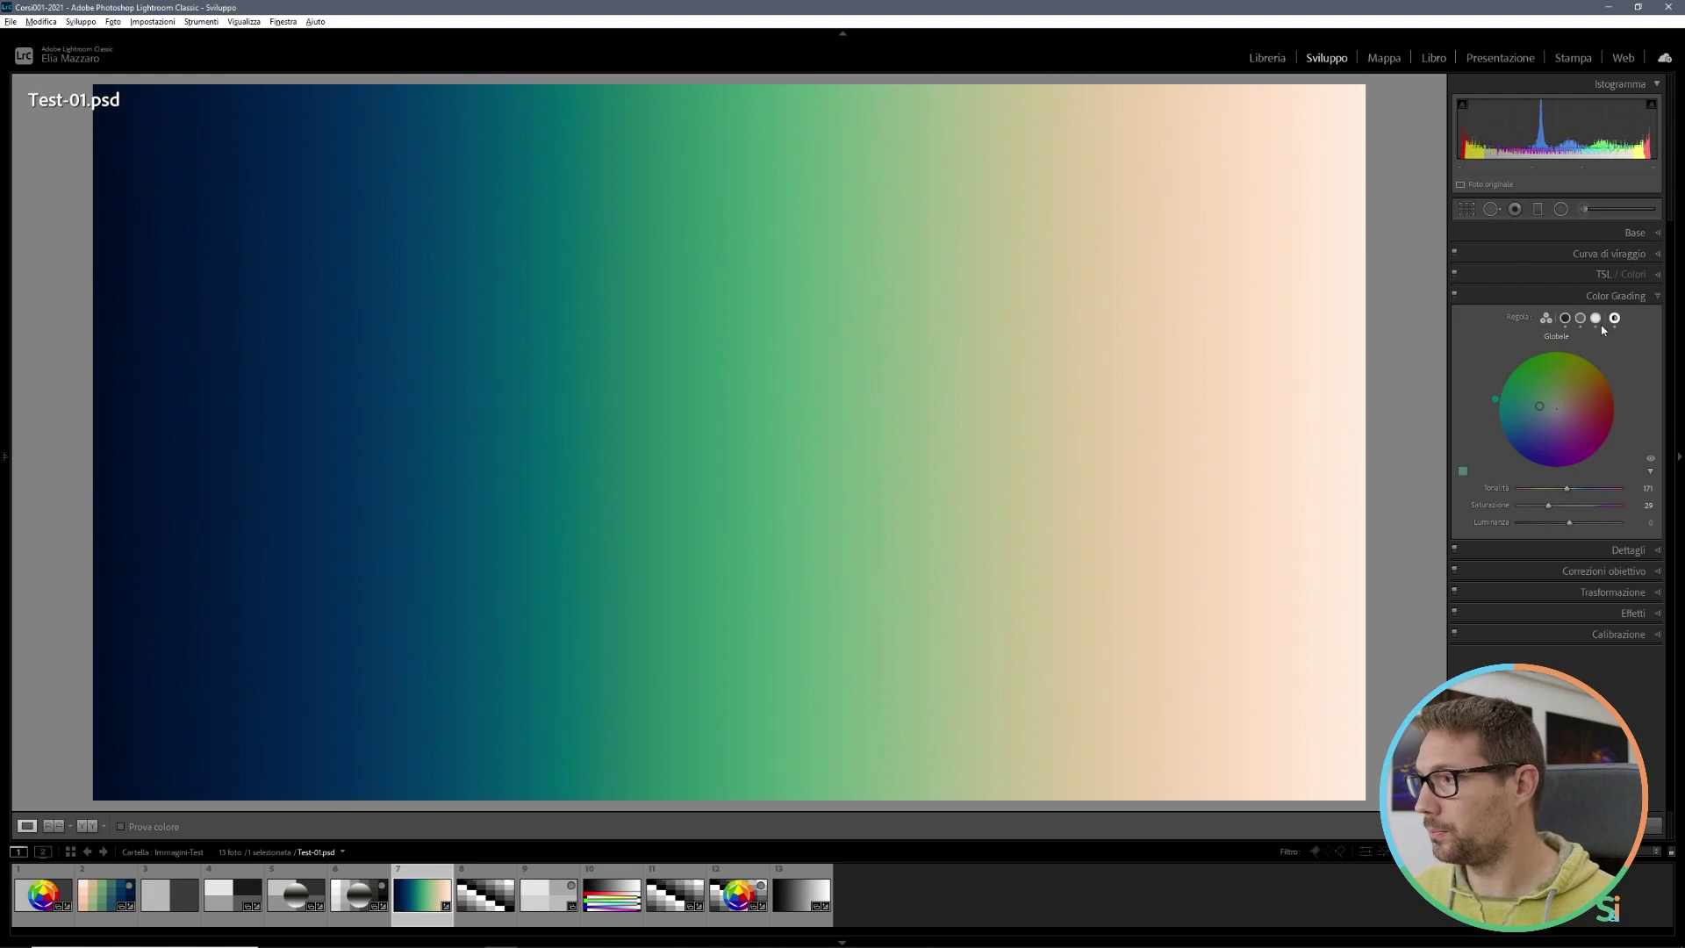
double_click(1556, 341)
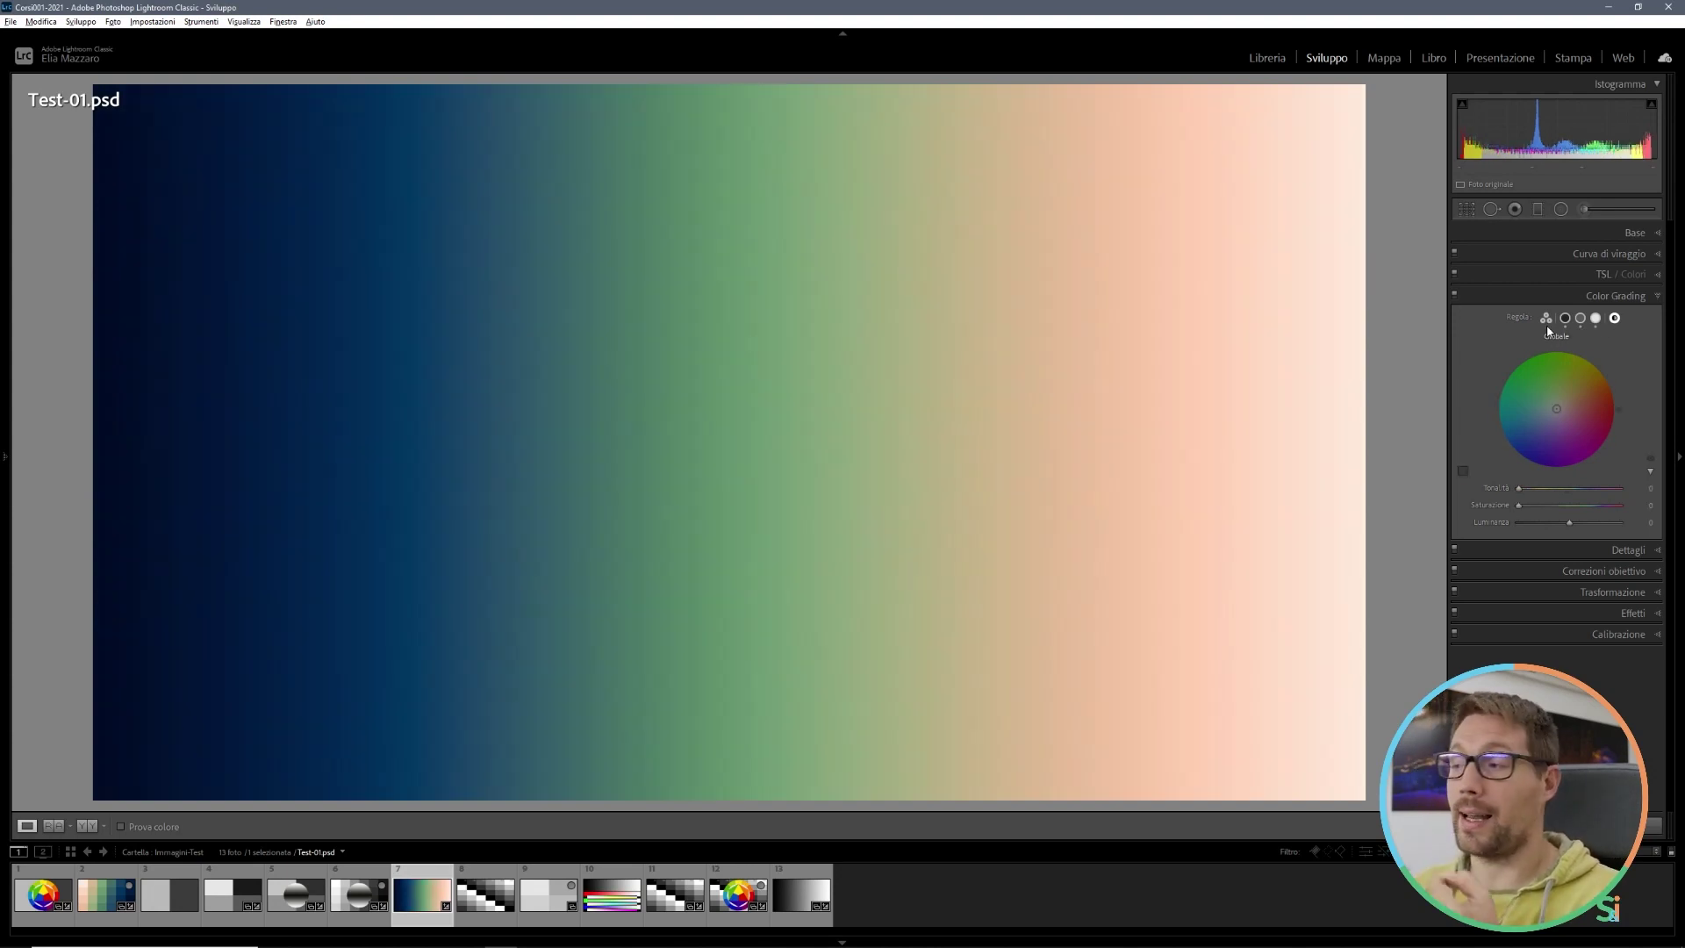
left_click(1546, 321)
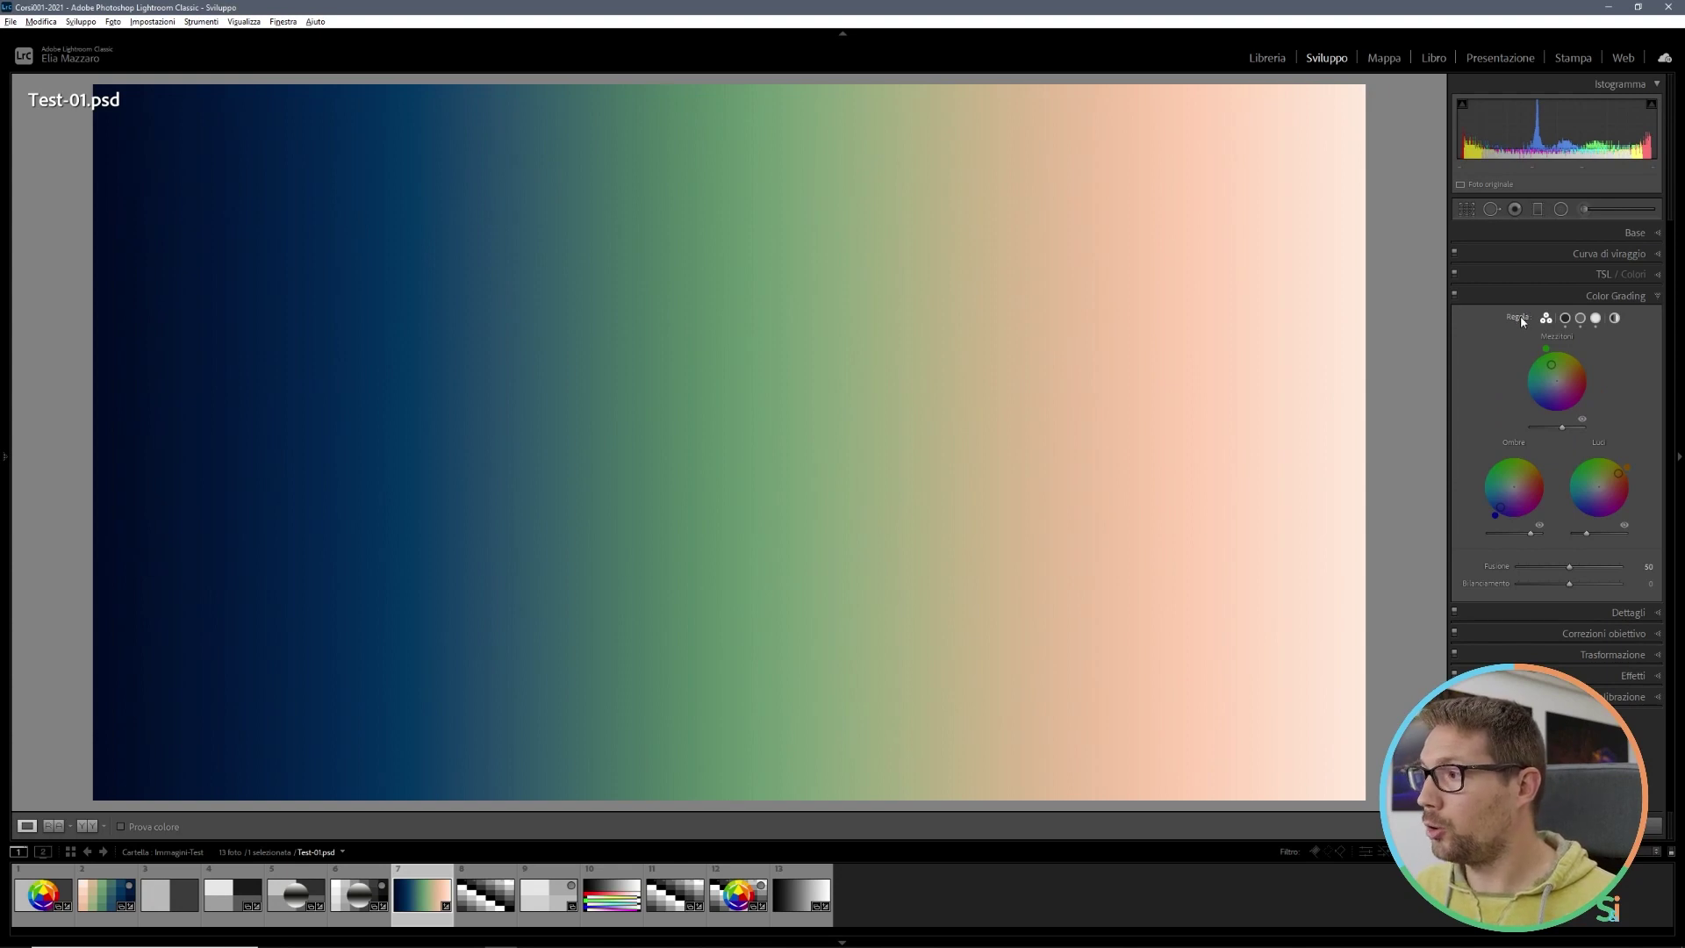
double_click(1521, 319)
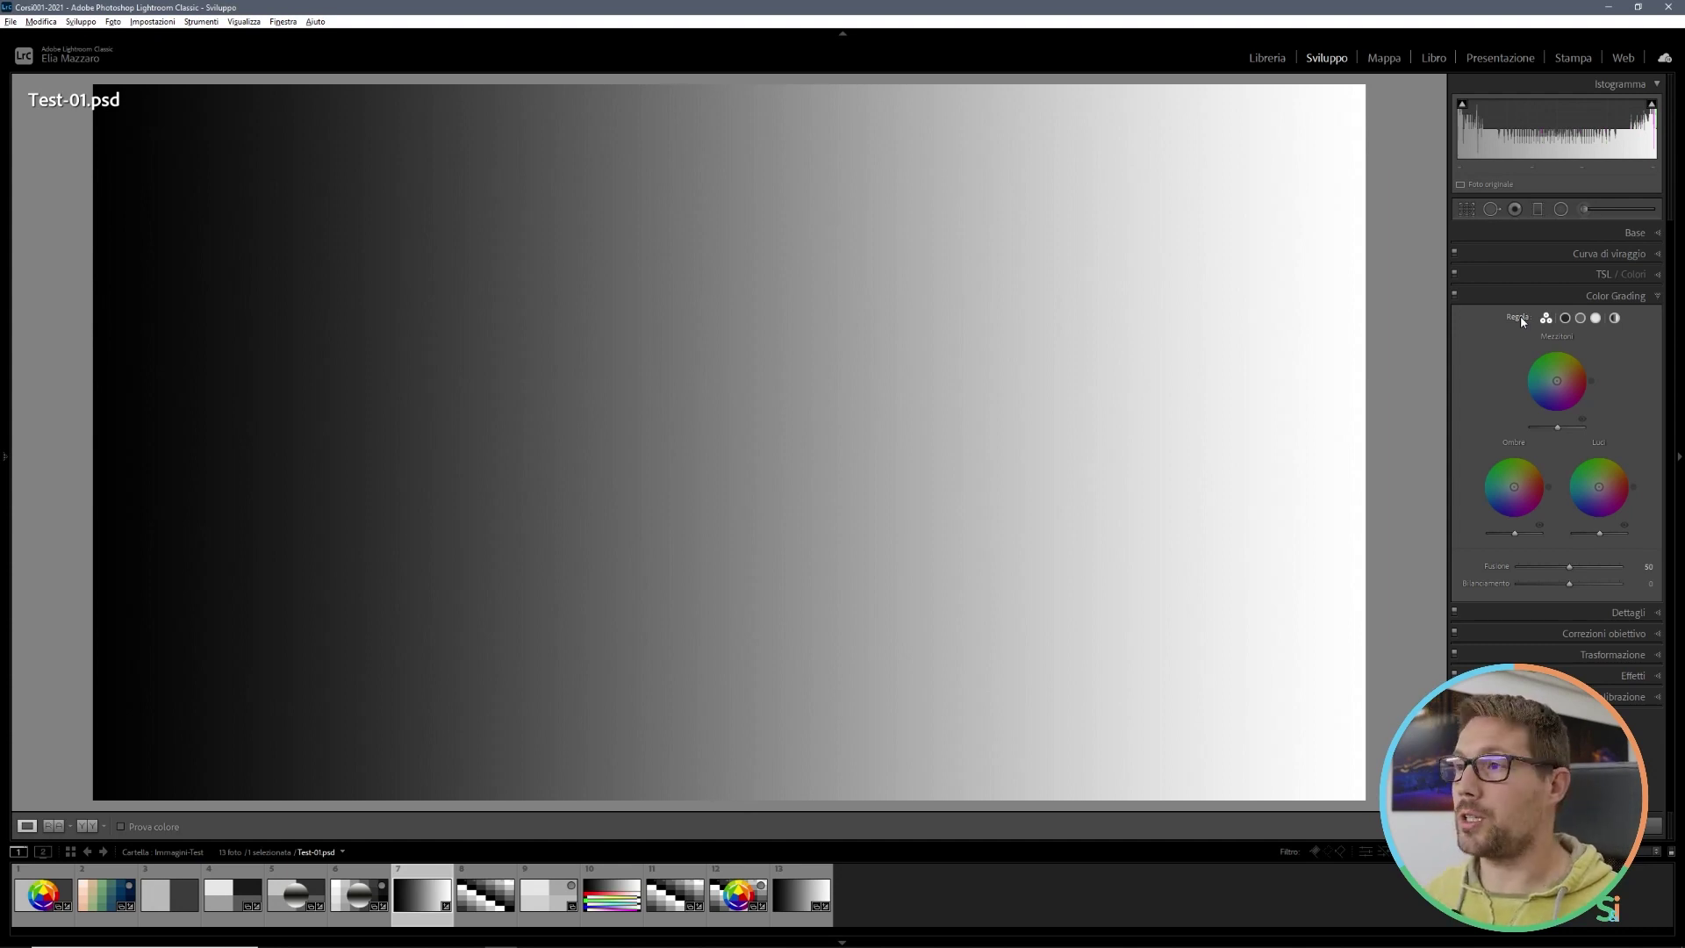
key("alt+Tab")
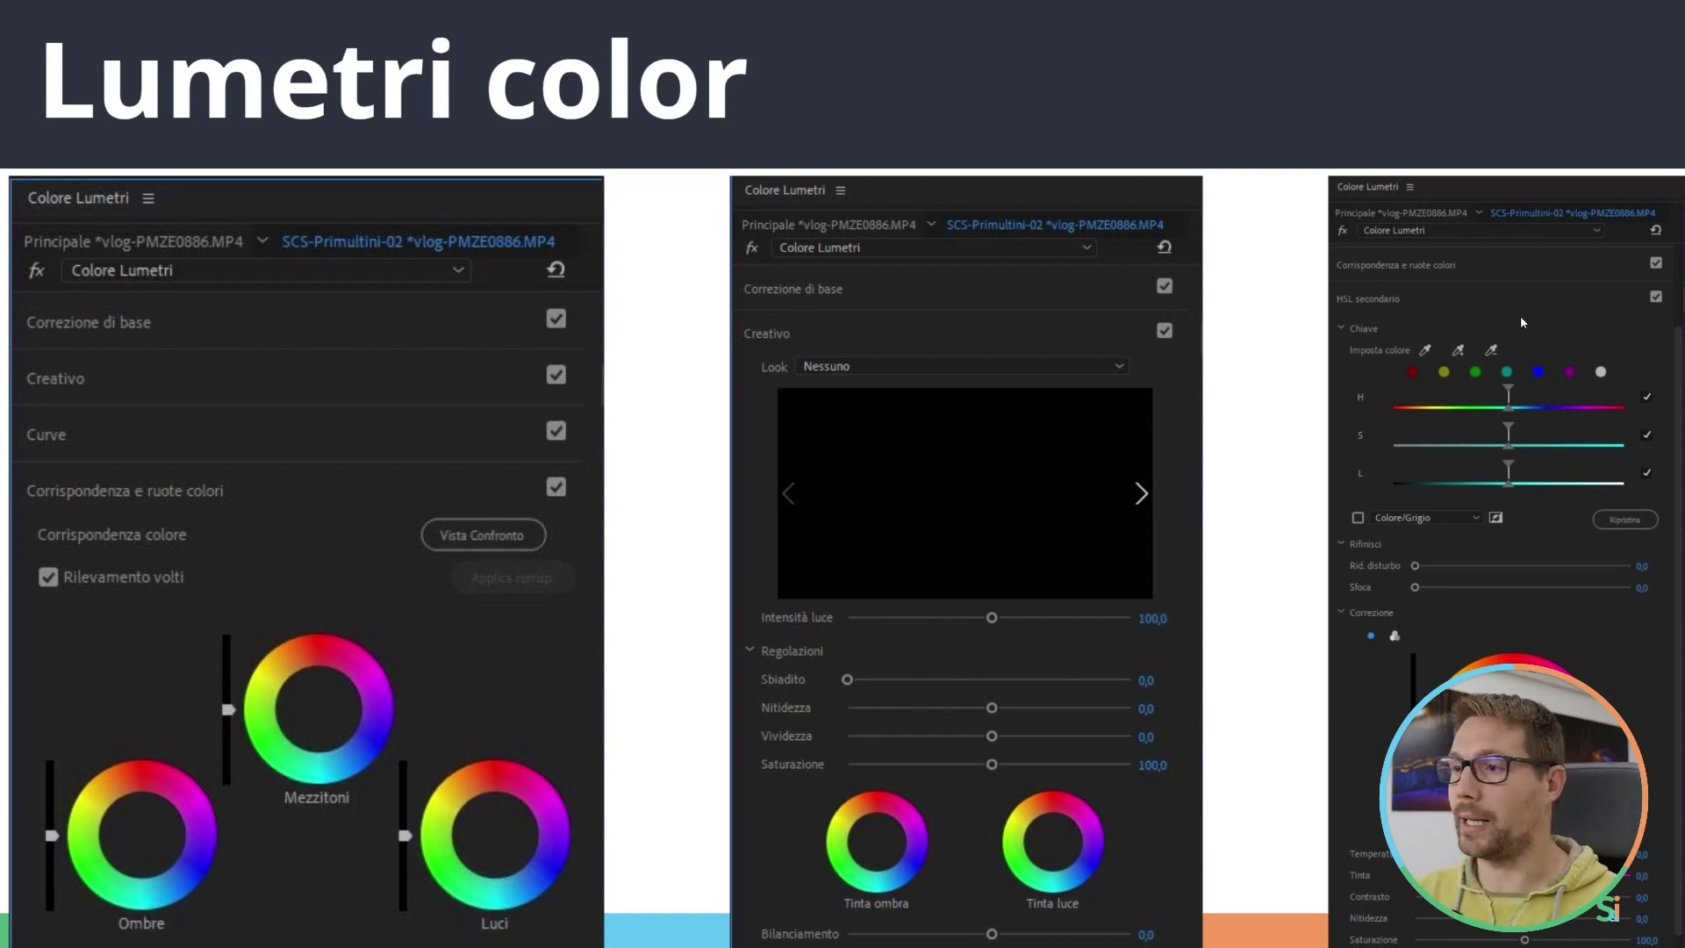
key("alt+Tab")
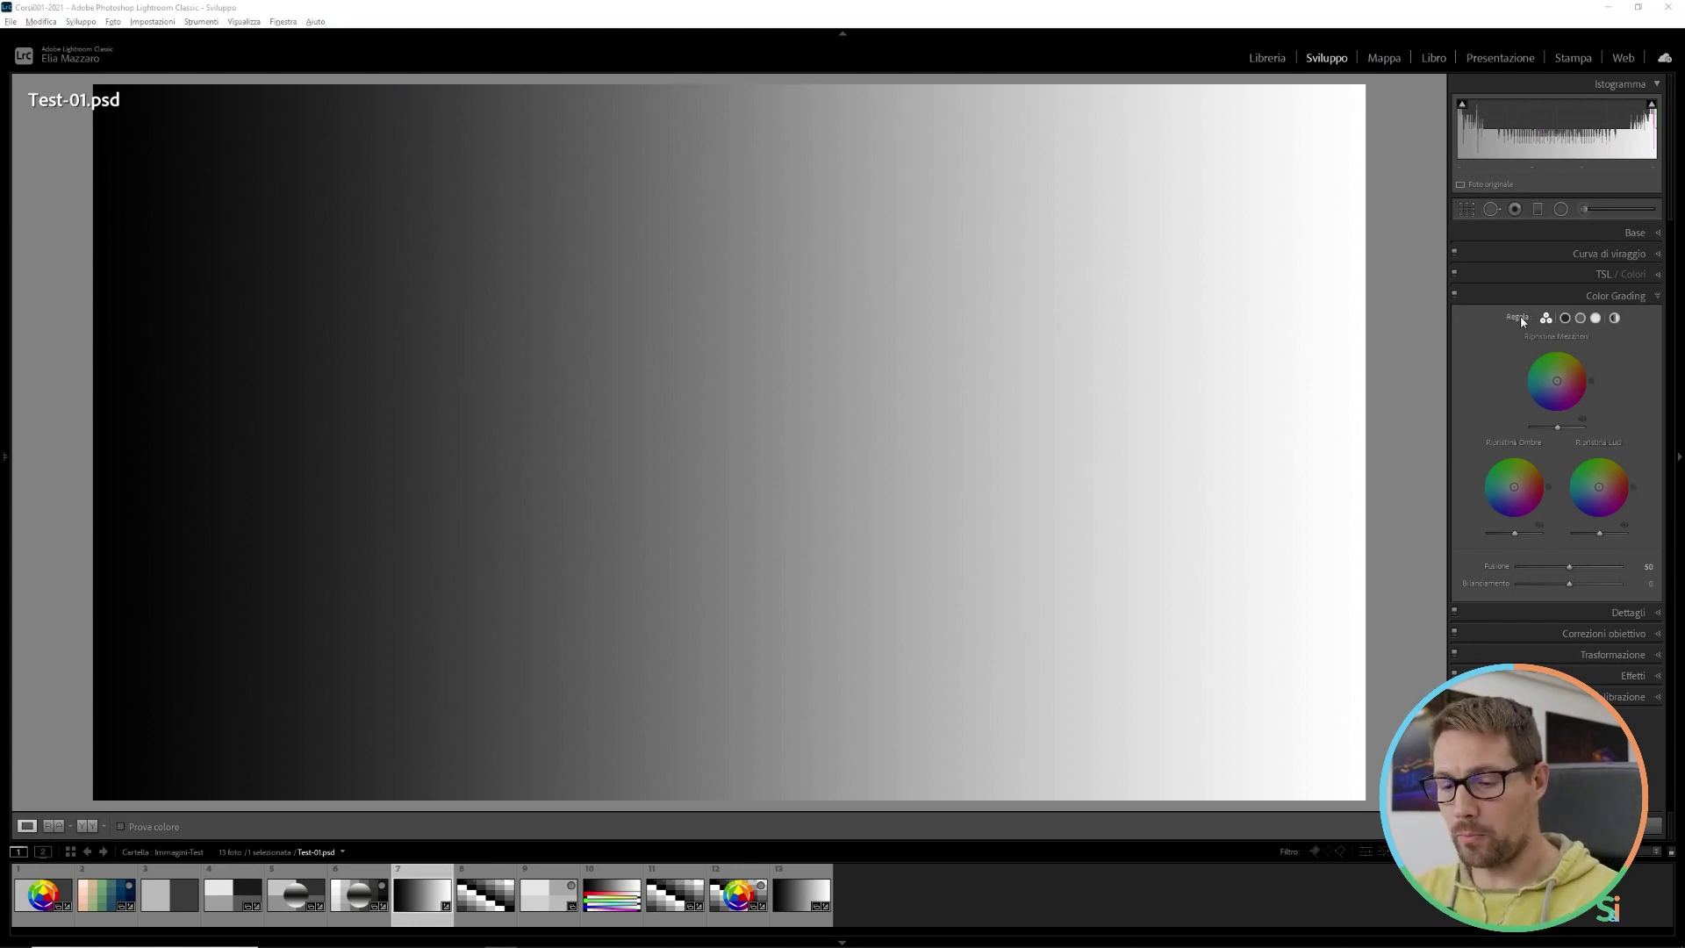
key("alt+Tab")
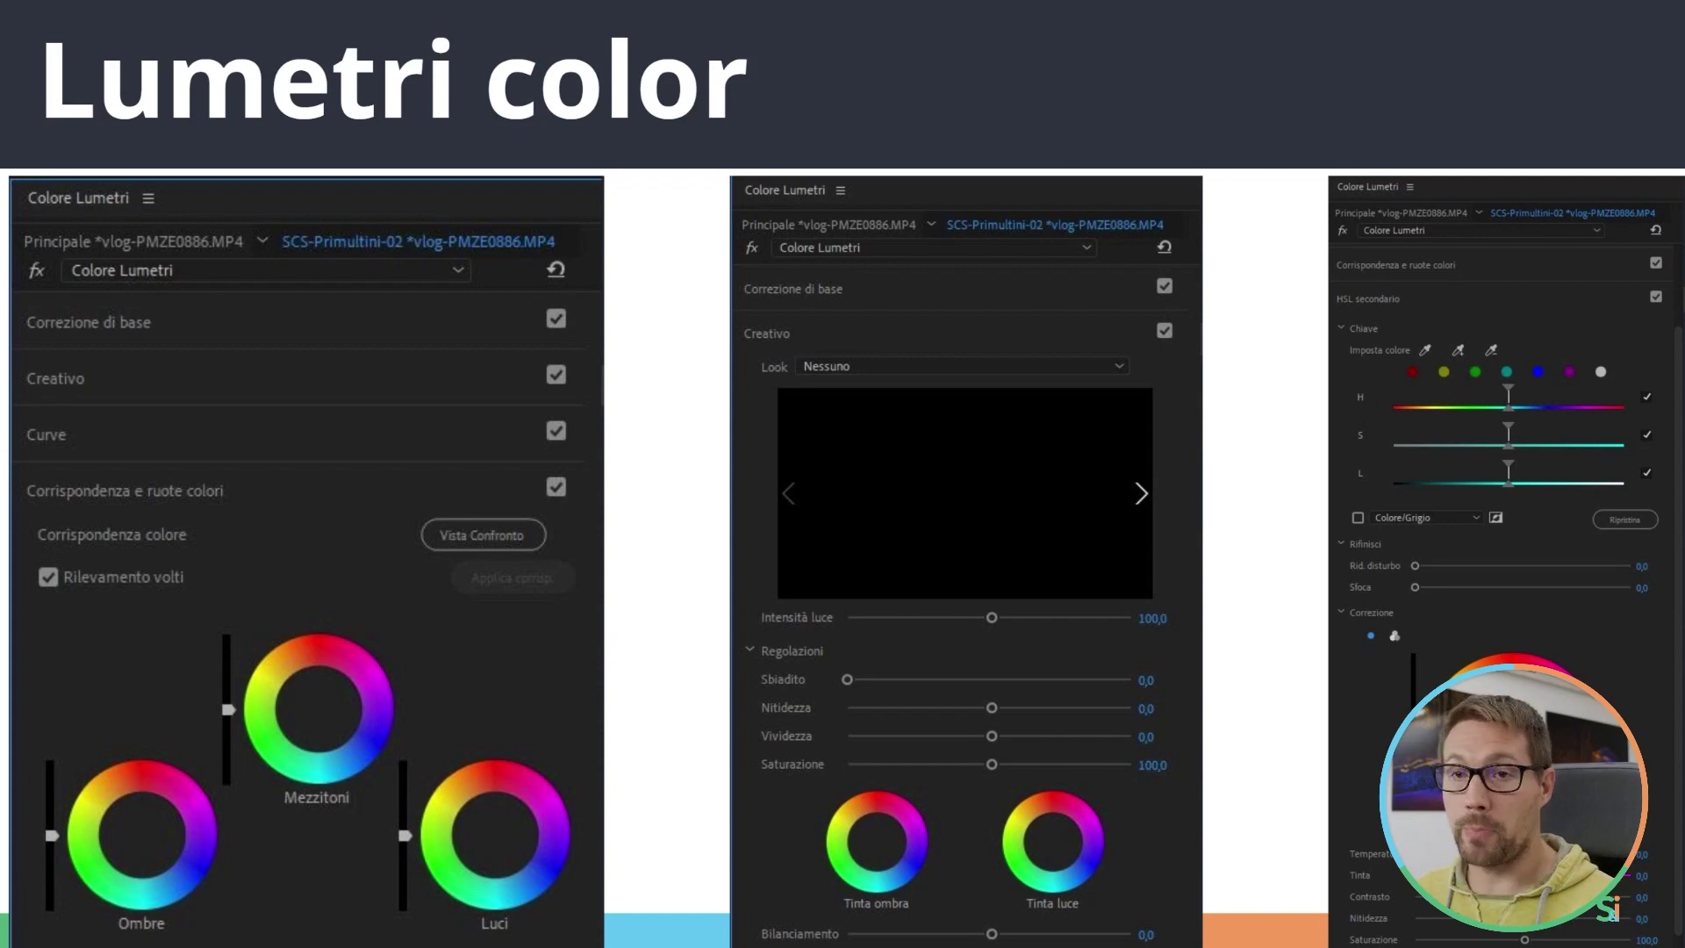
key("alt+Tab")
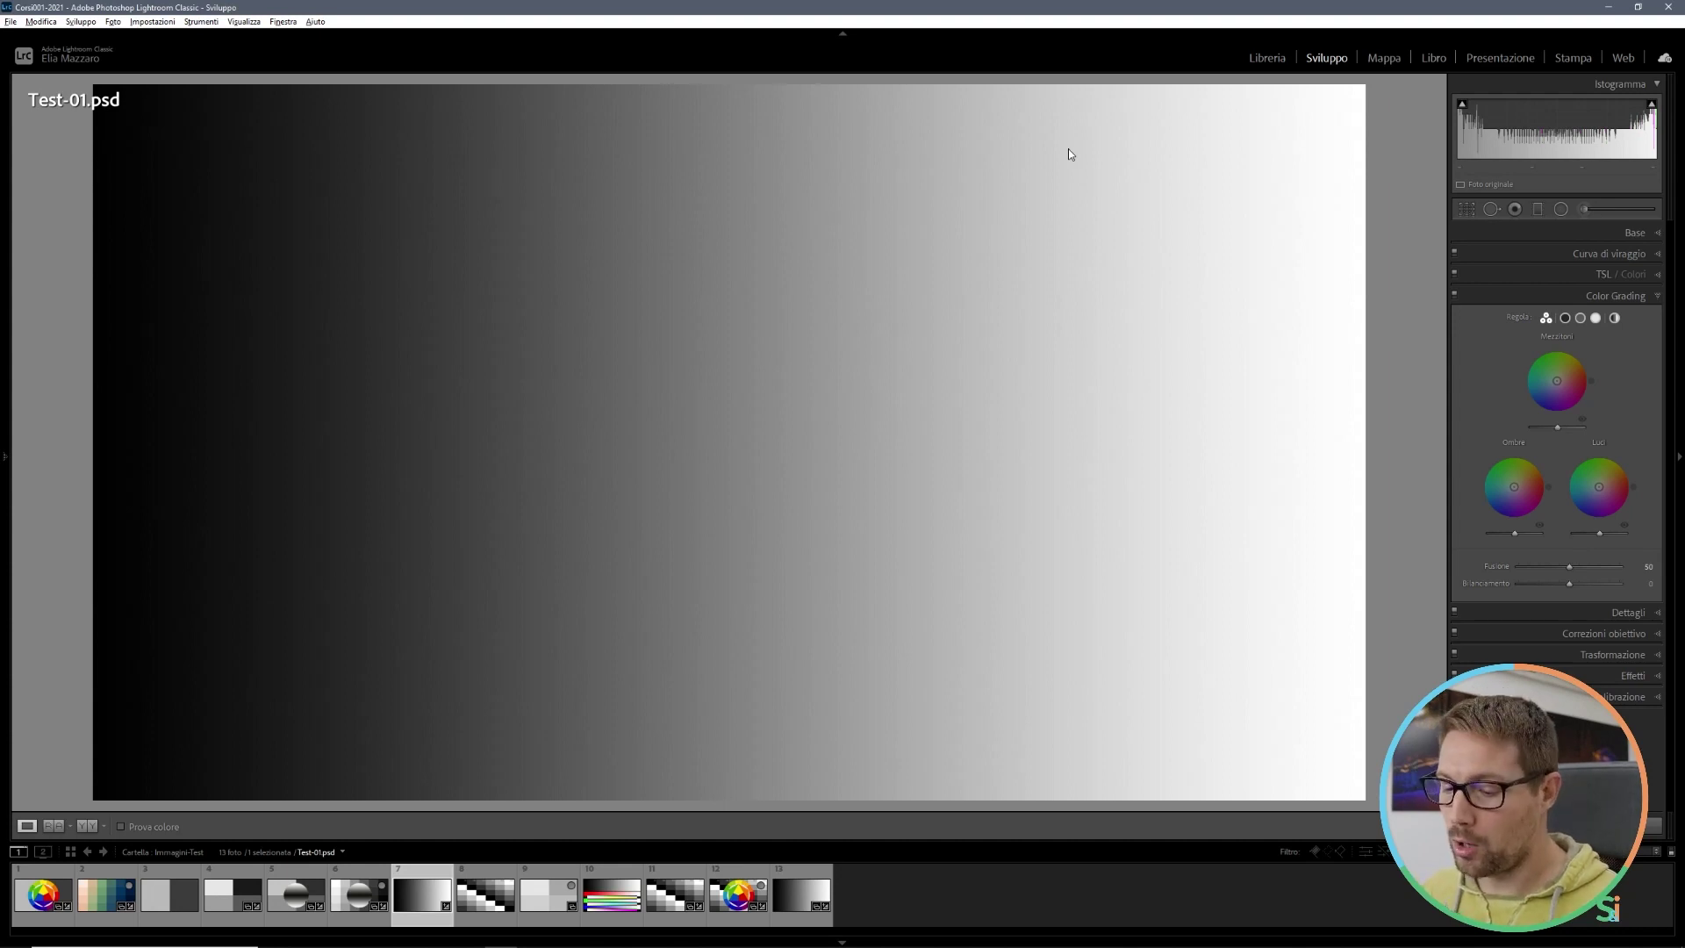
Step: Switch to the presentation showing the Lightroom Classic v10.0 features slide
key("alt")
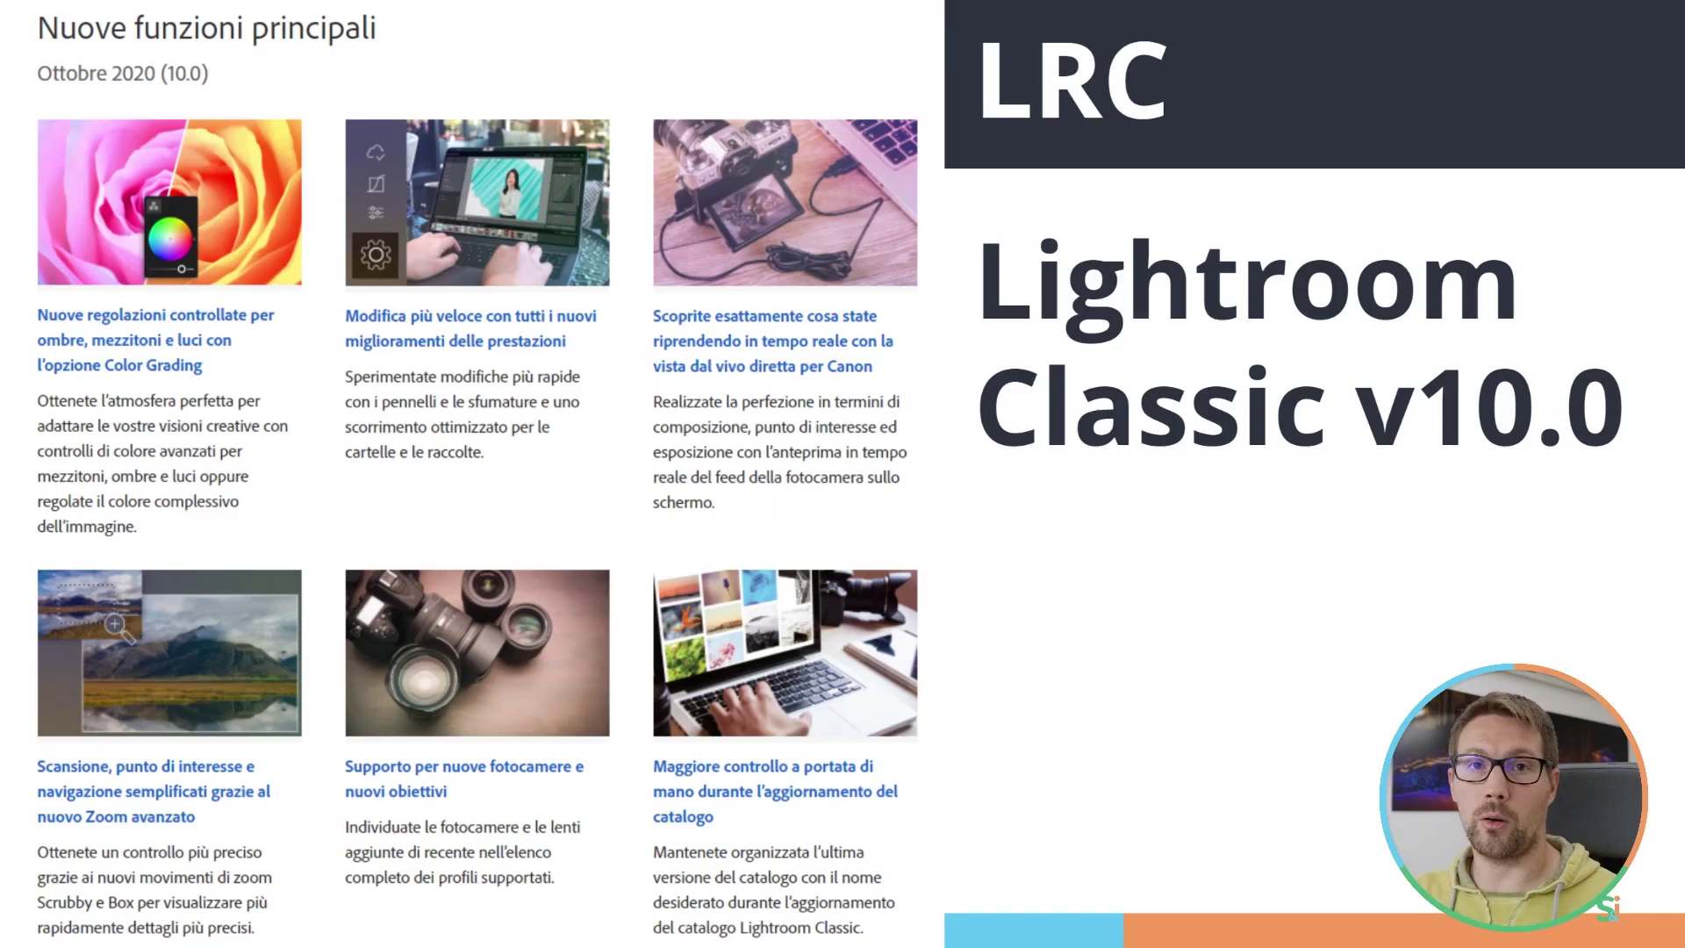